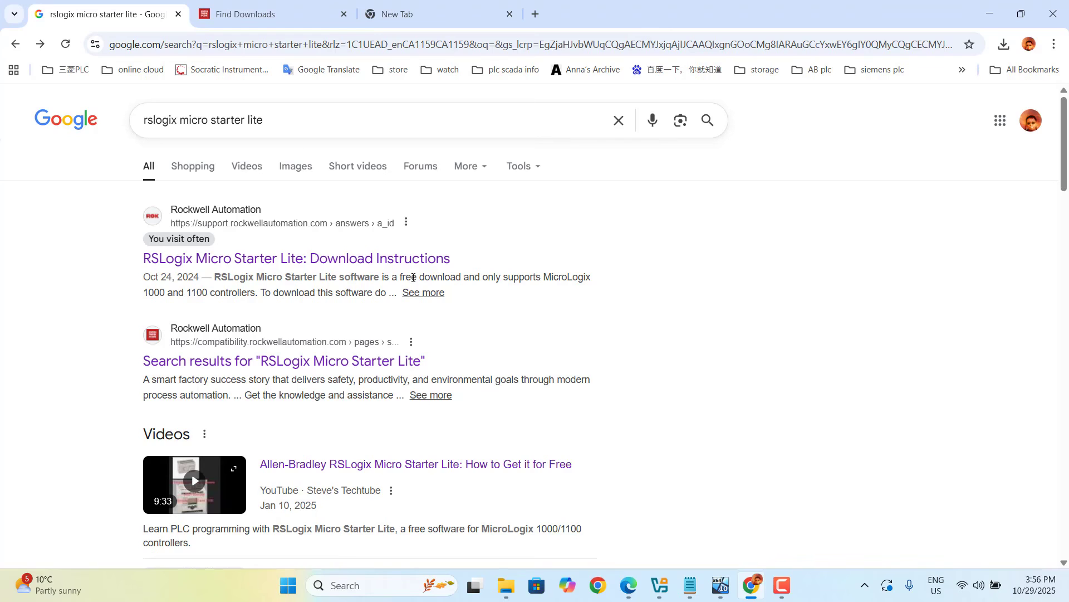
- Open the Rockwell download-instructions result and copy the product name MicroLogix 1100 from its instructions
click(313, 266)
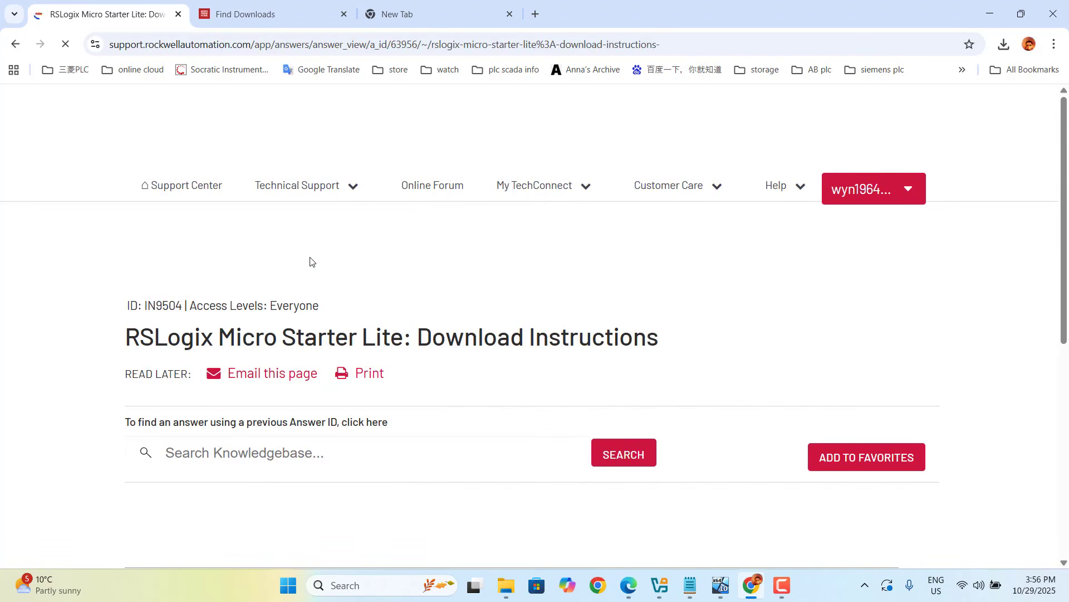
drag(1065, 109, 1065, 217)
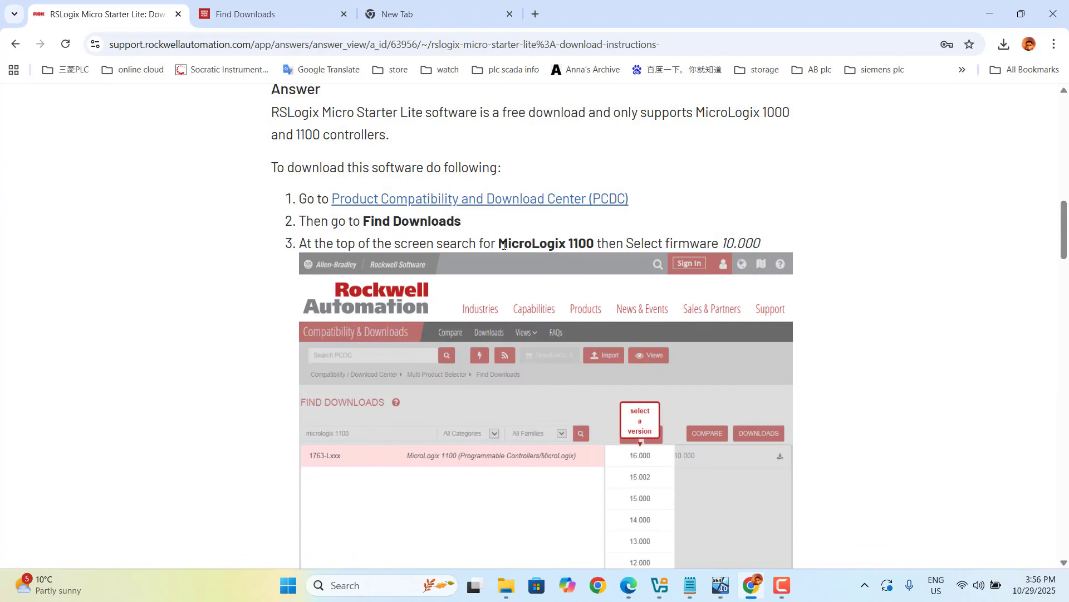
drag(499, 243, 595, 240)
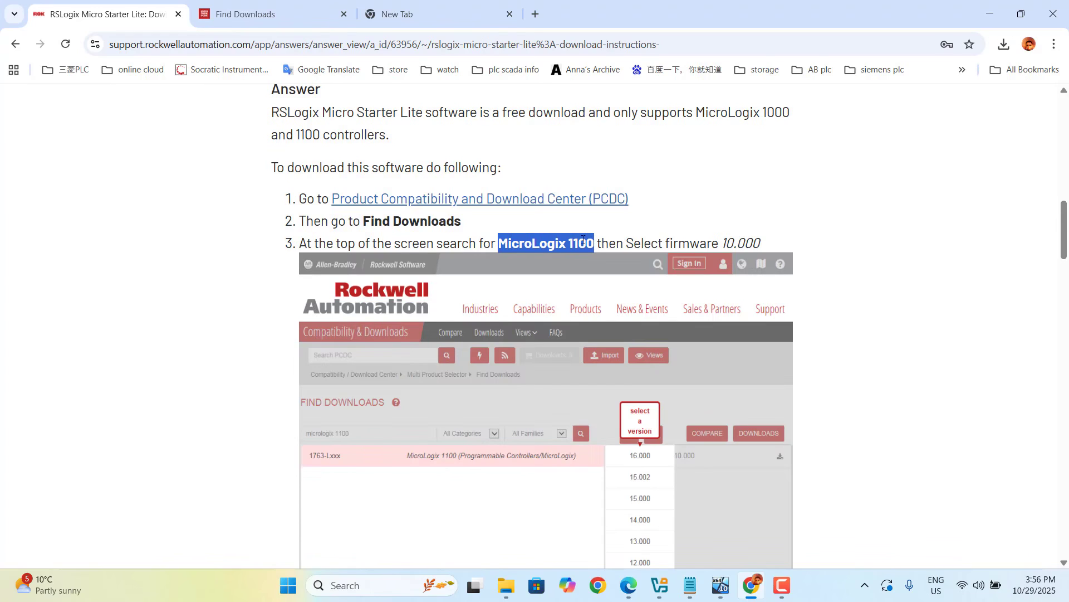
right_click(580, 241)
click(597, 258)
- Open the Product Compatibility and Download Center and search Find Downloads for the pasted MicroLogix 1100
click(477, 207)
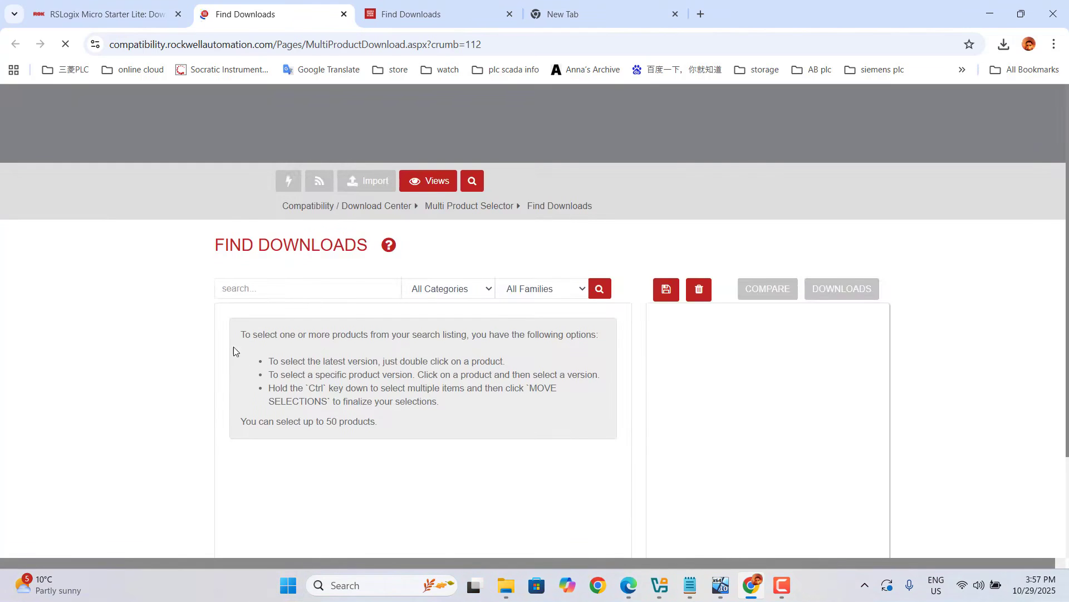
click(262, 291)
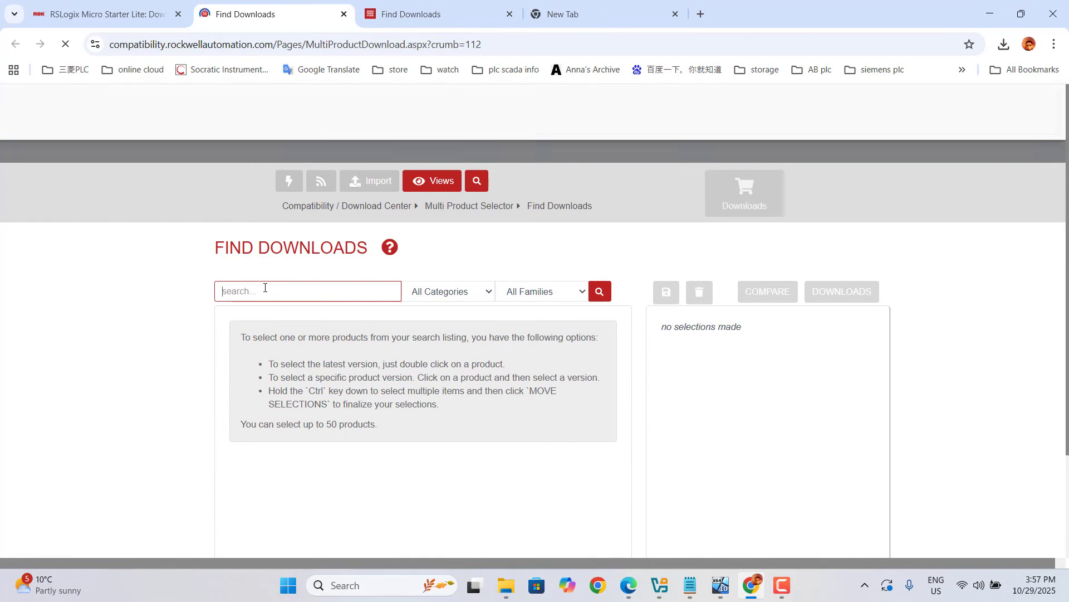
right_click(265, 291)
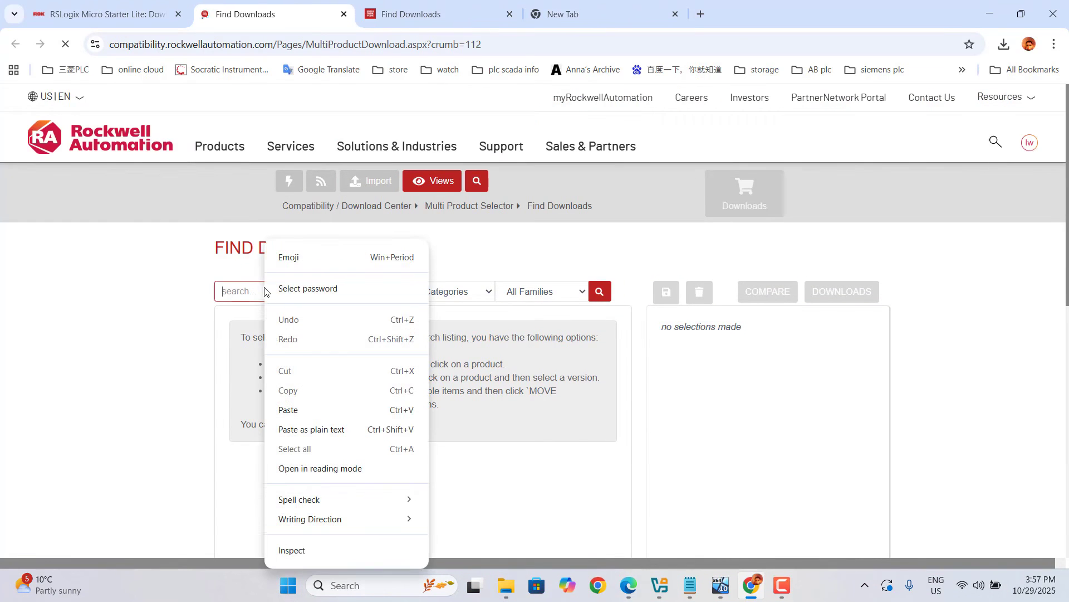
click(294, 410)
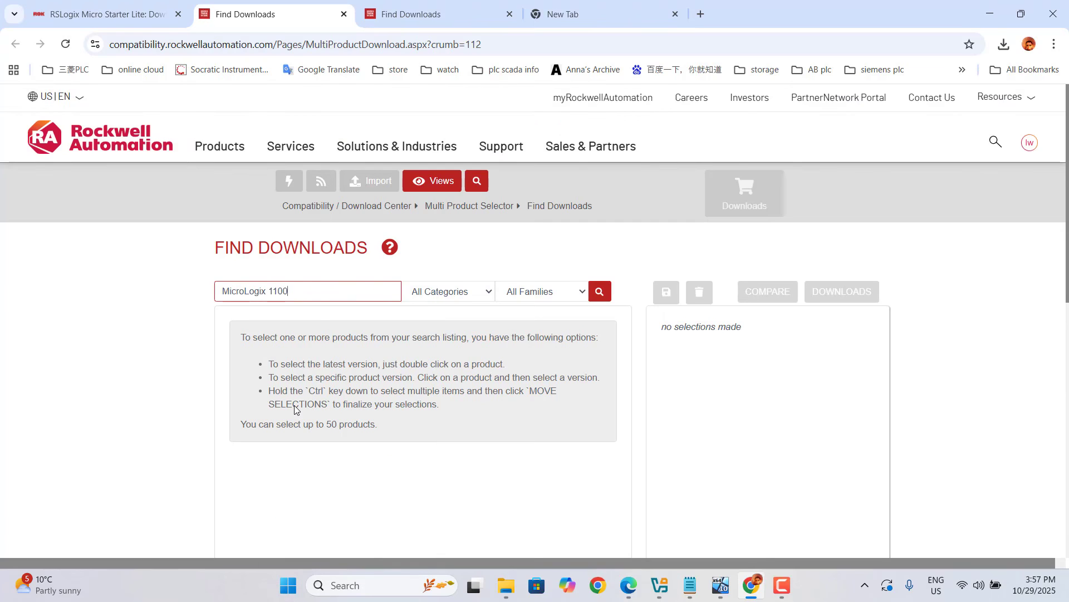
key(Return)
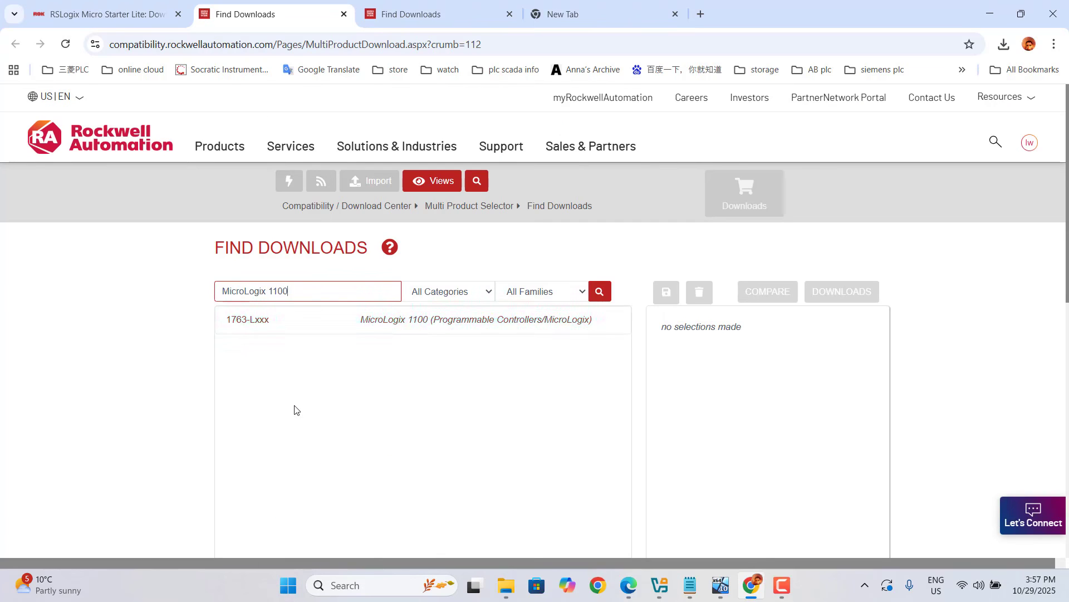
- Add the MicroLogix 1100 product in versions 10.000, 11.000 and 12.000 to the selections
click(427, 330)
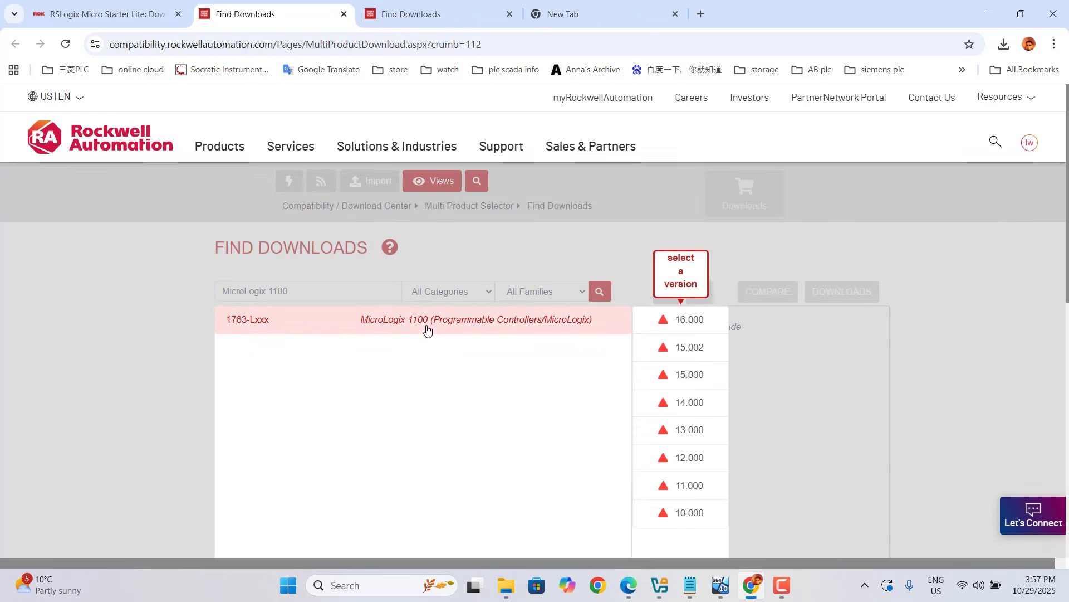
click(686, 514)
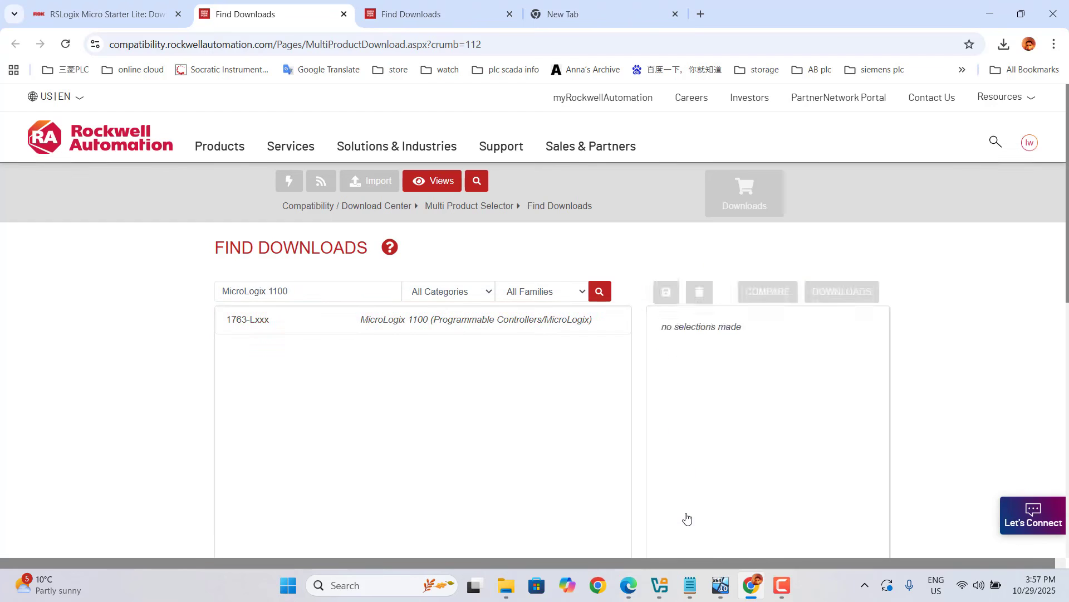
click(416, 321)
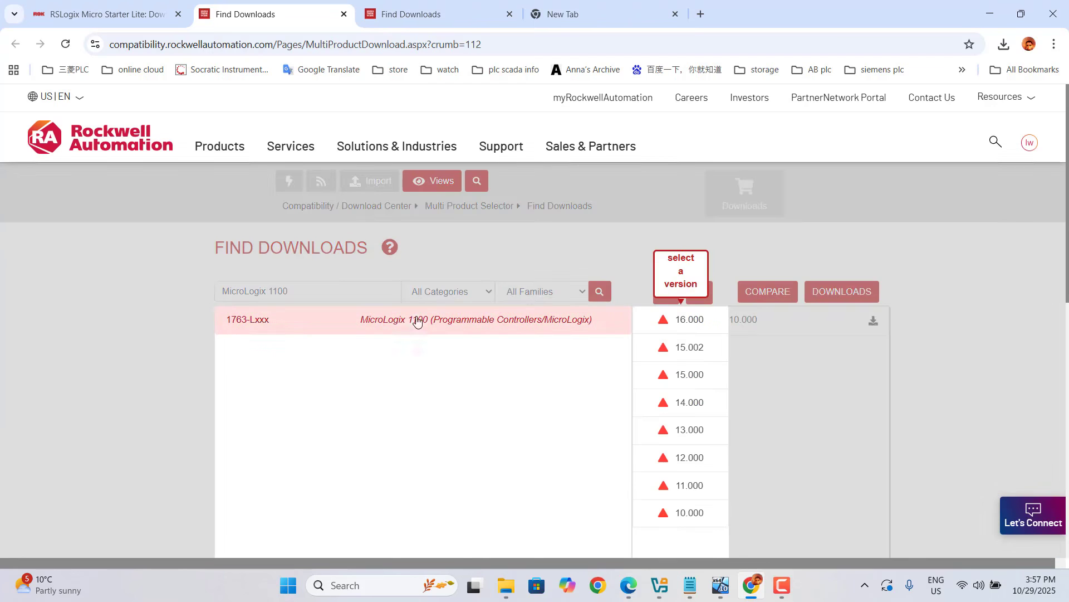
click(694, 491)
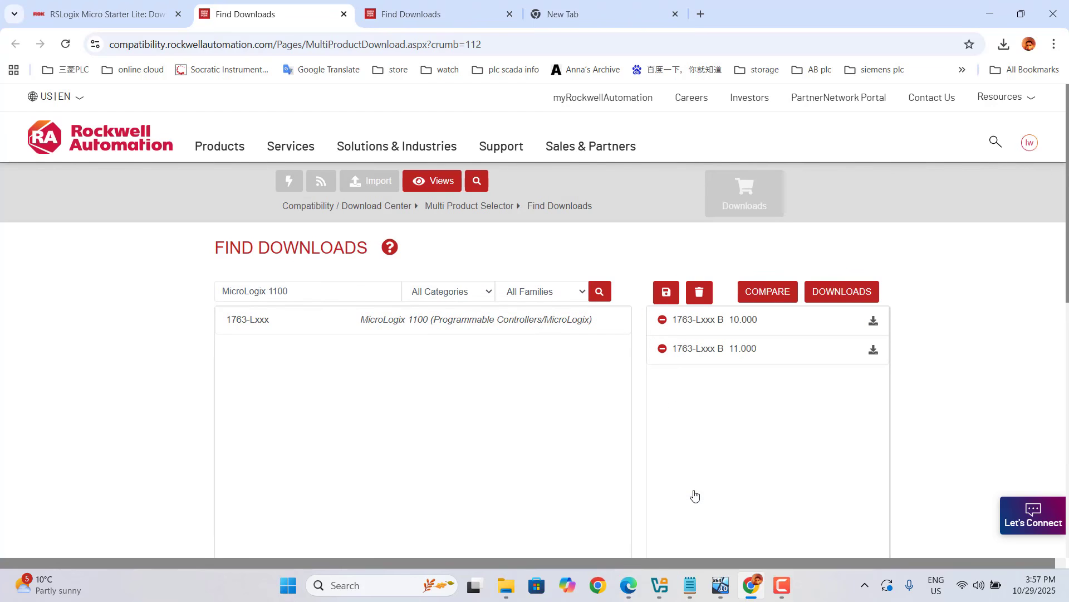
click(534, 328)
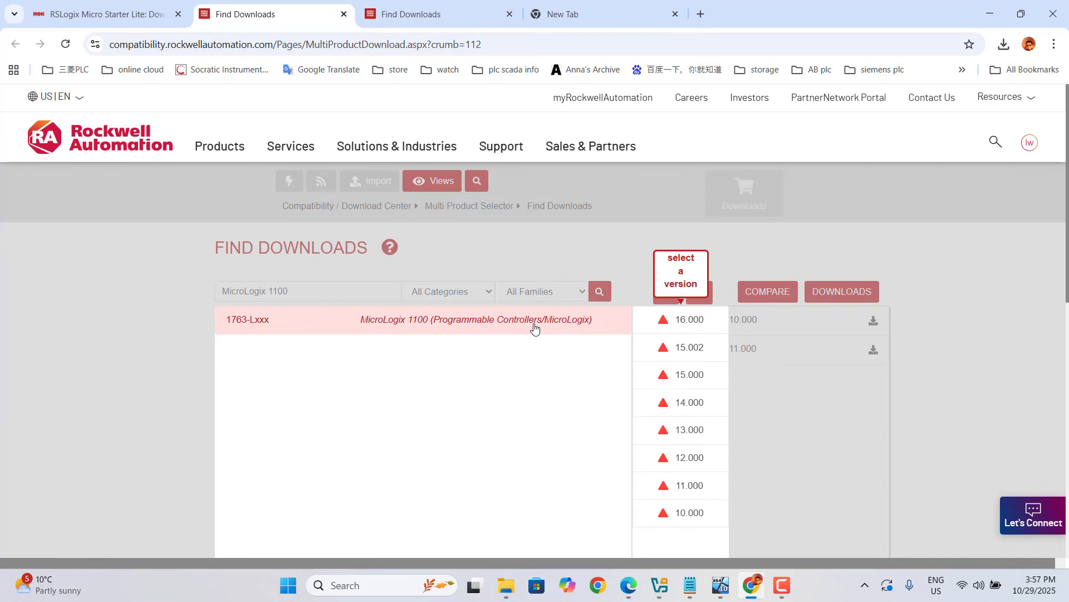
click(697, 467)
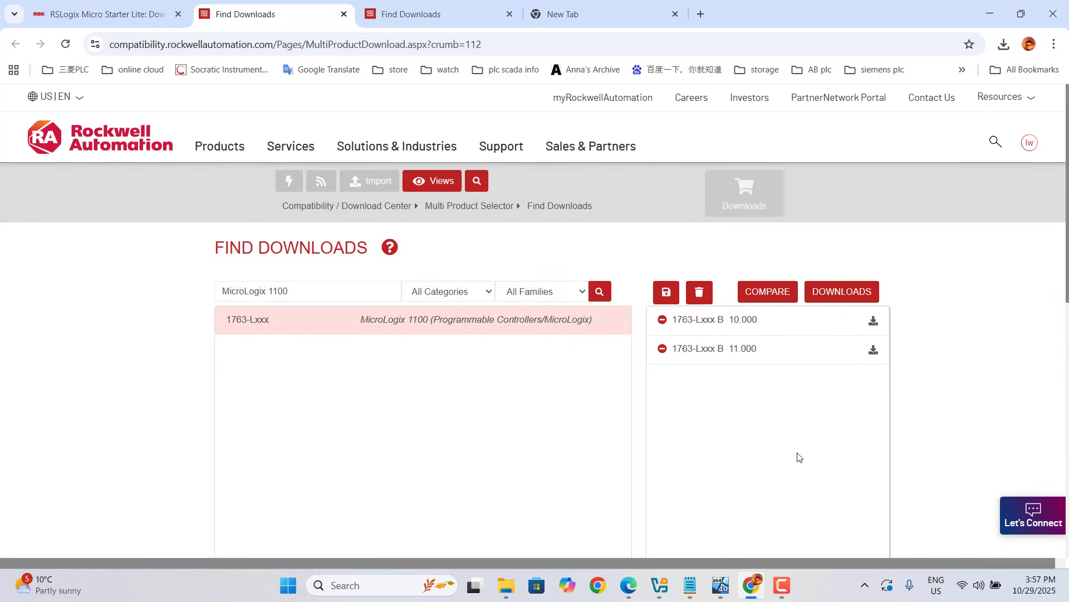
- Compare the selections and open the downloads for version 10.000
click(771, 296)
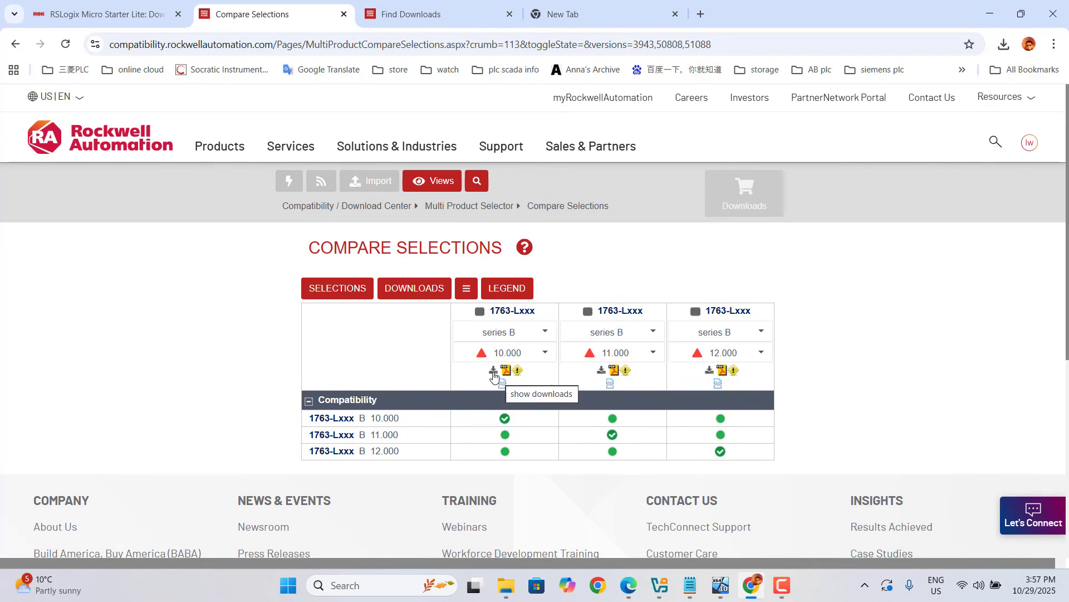
click(494, 372)
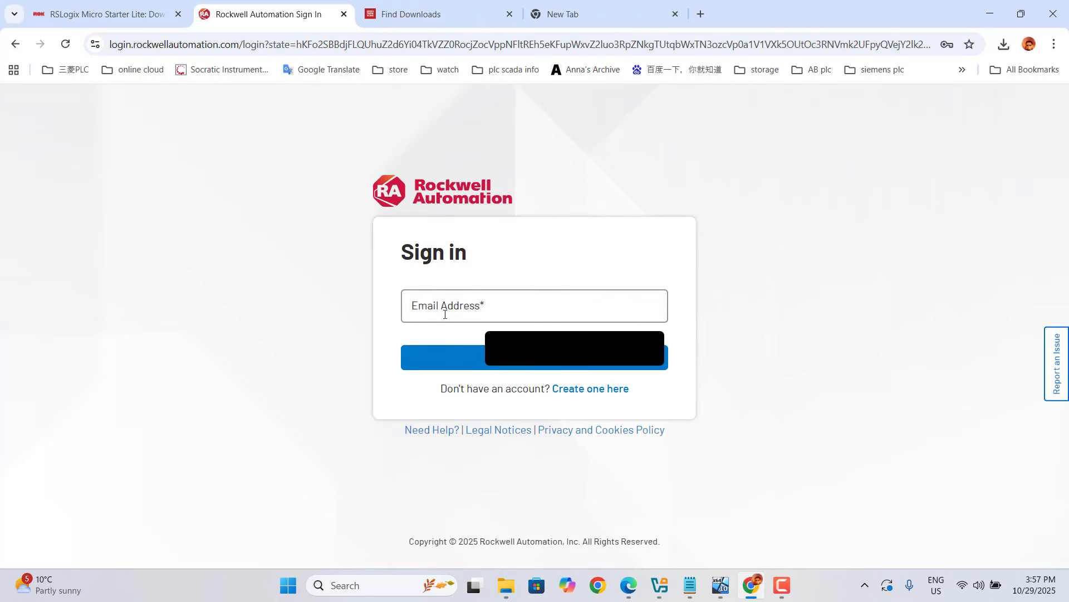
- Fill the sign-in email from the saved credentials, entering the Windows security PIN, and continue
click(449, 308)
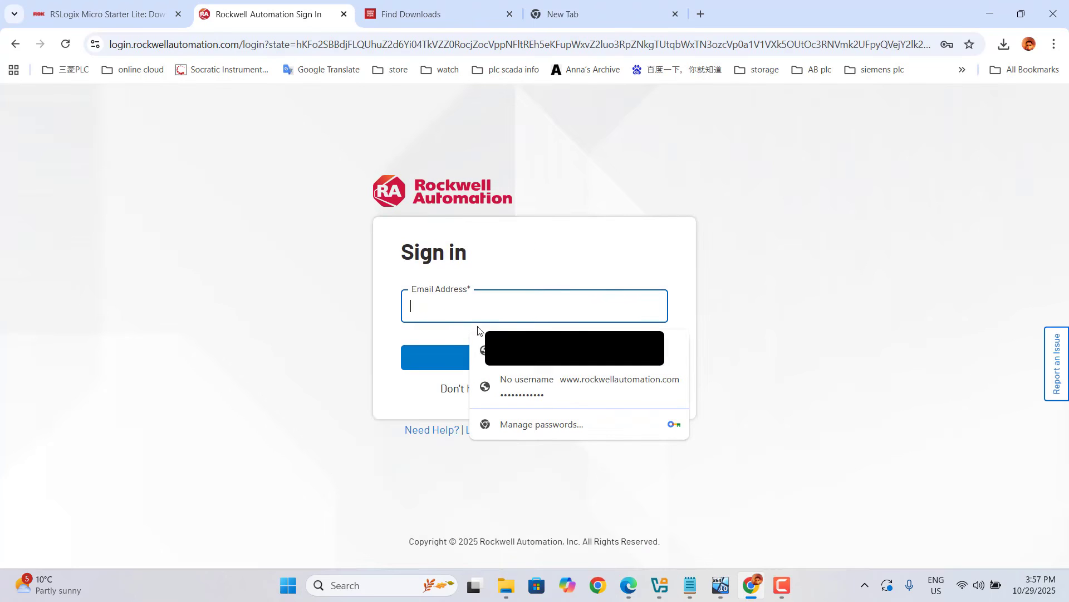
click(538, 350)
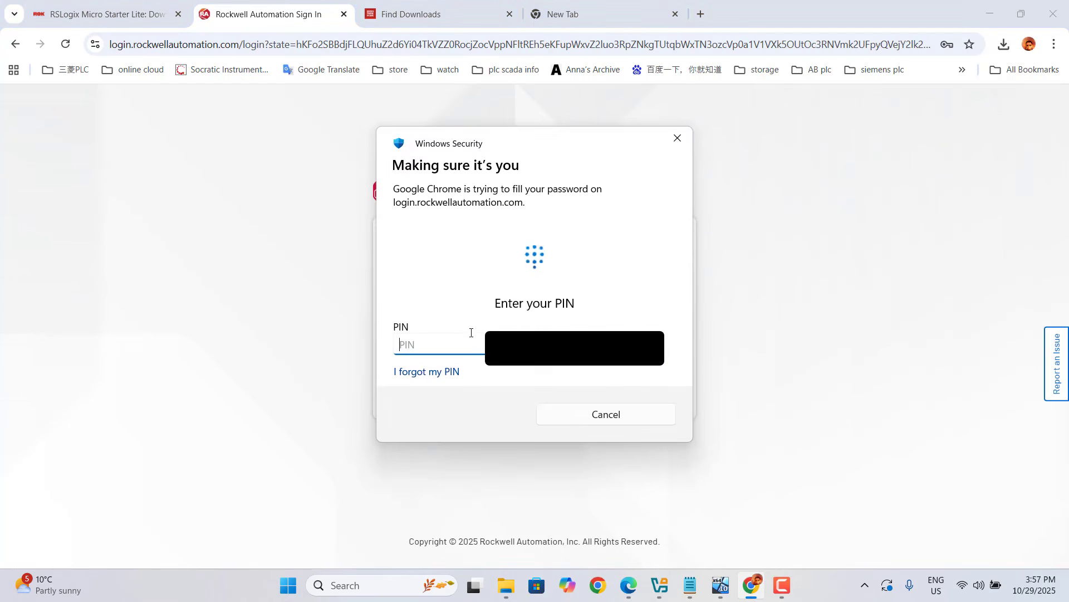
text(•)
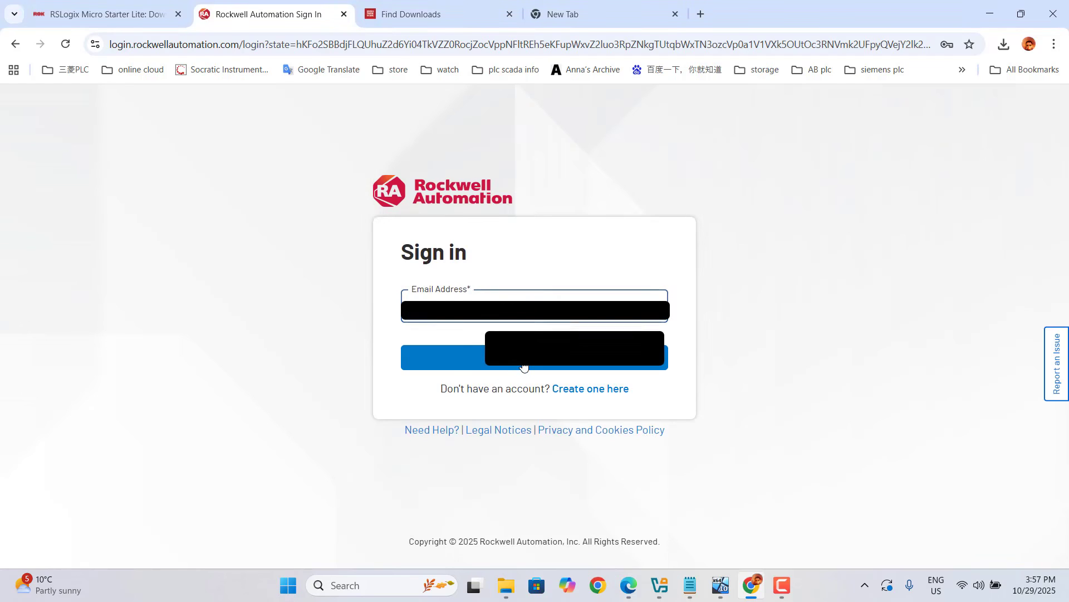
click(524, 366)
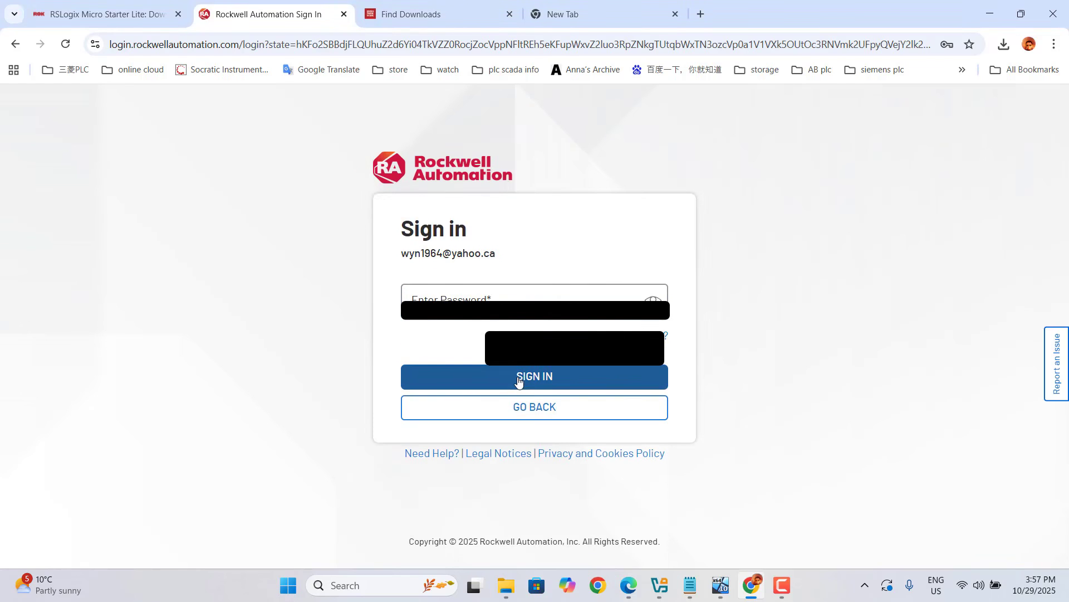
- Enter the account password, sign in, and close the saved-password alert
click(518, 376)
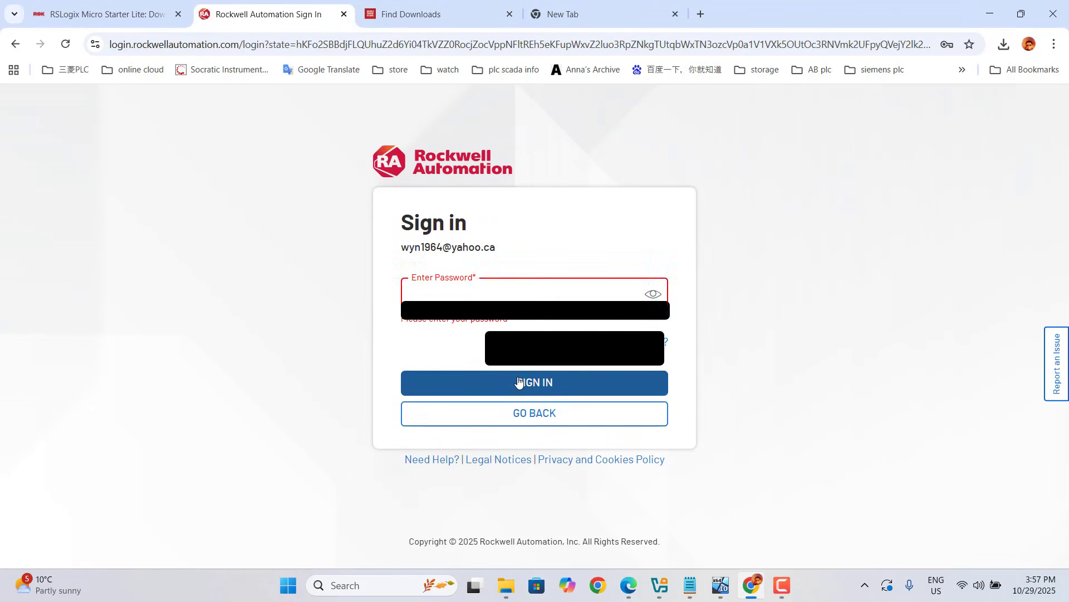
right_click(421, 296)
click(412, 297)
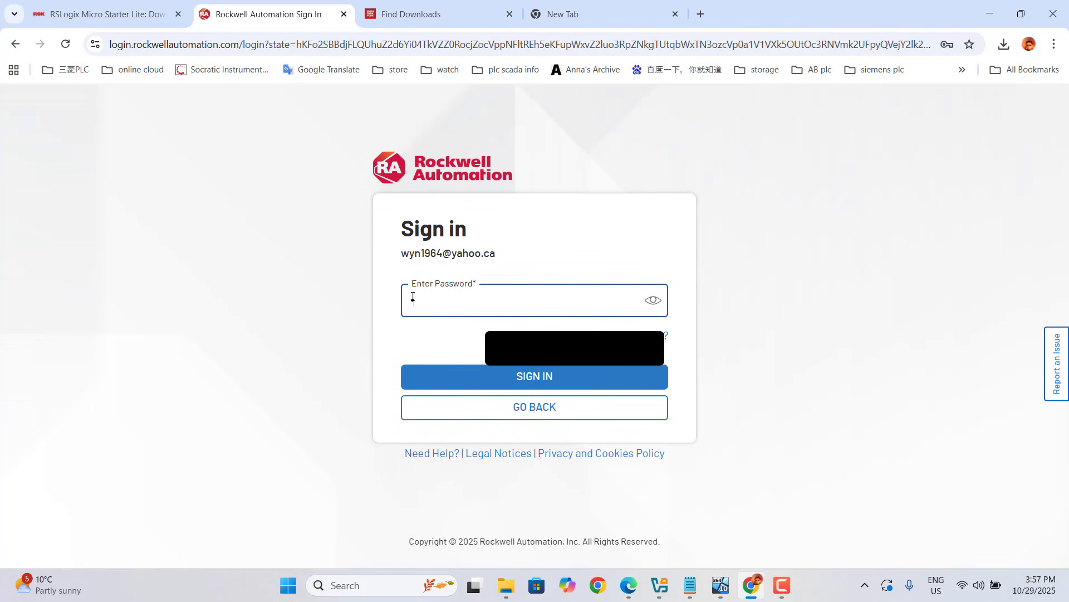
text(••)
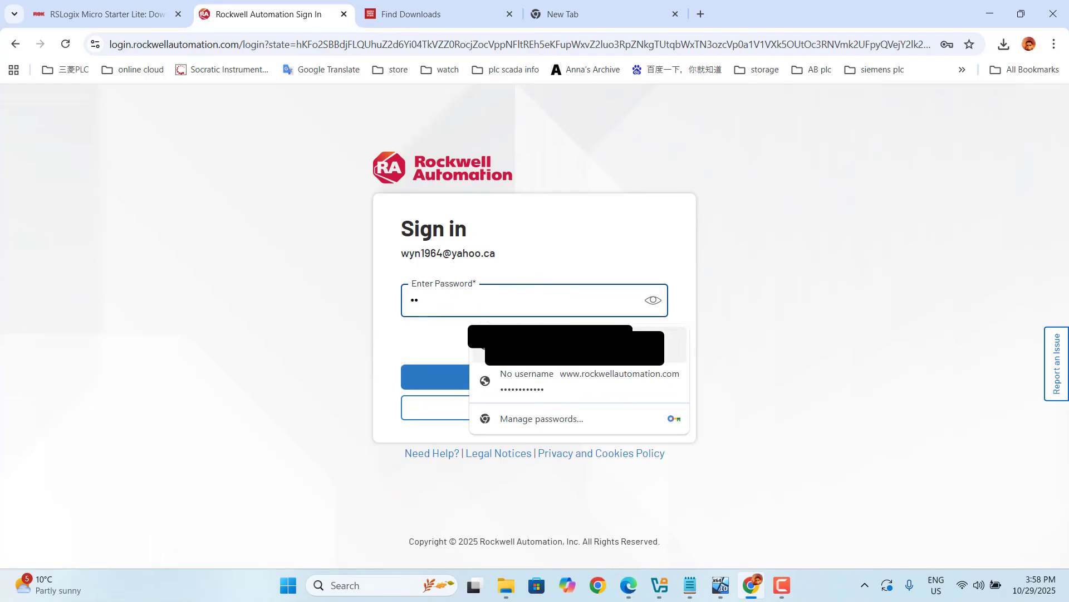
click(552, 380)
click(539, 376)
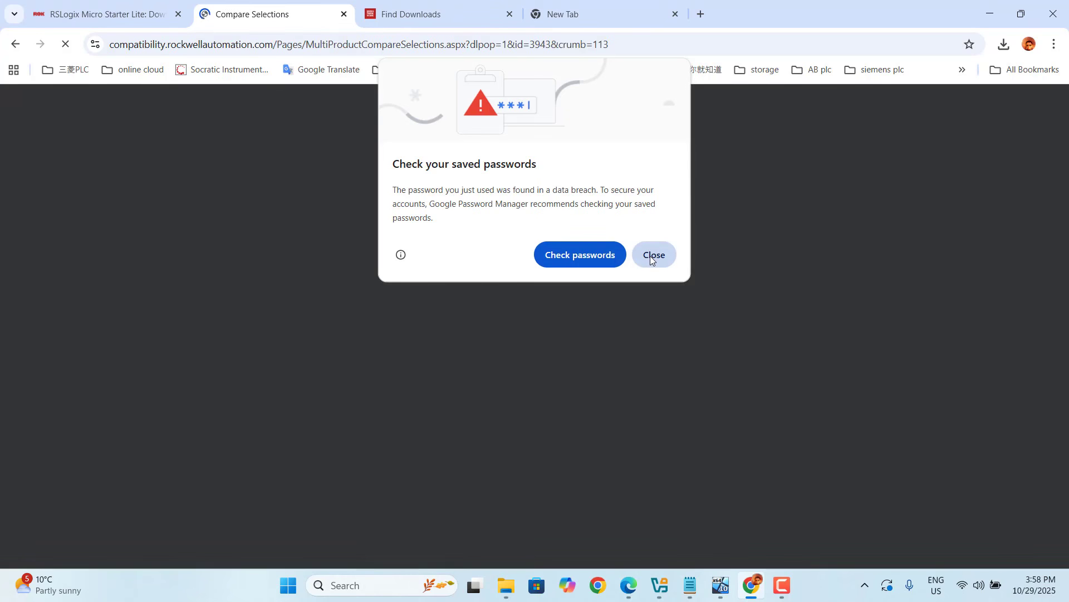
click(650, 256)
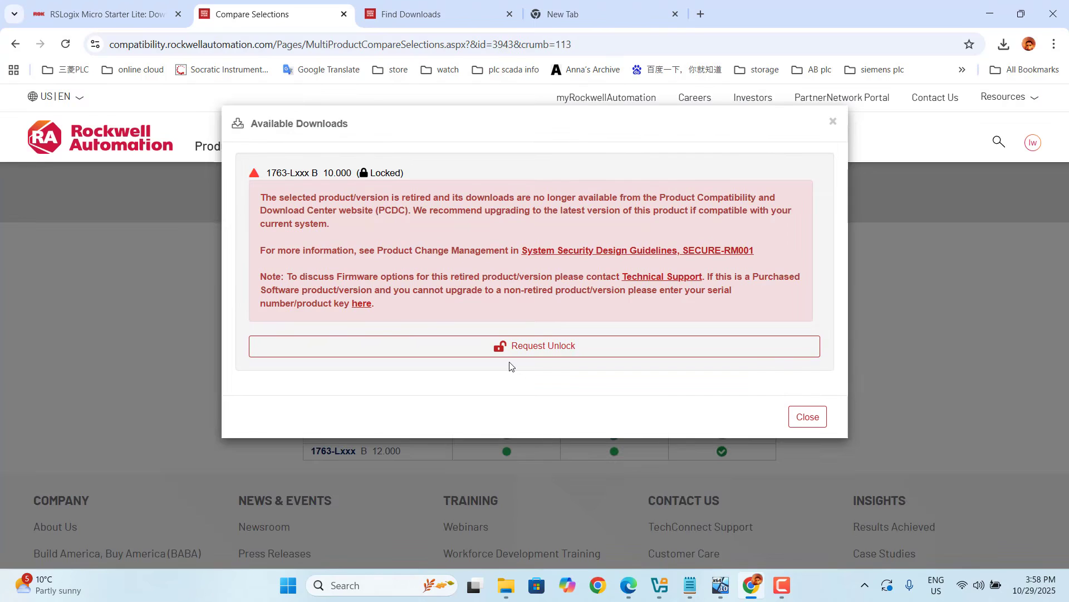
- Request an unlock for version 10.000 with reason "I need assistance before upgrading" and details "I want to try this software"
click(539, 347)
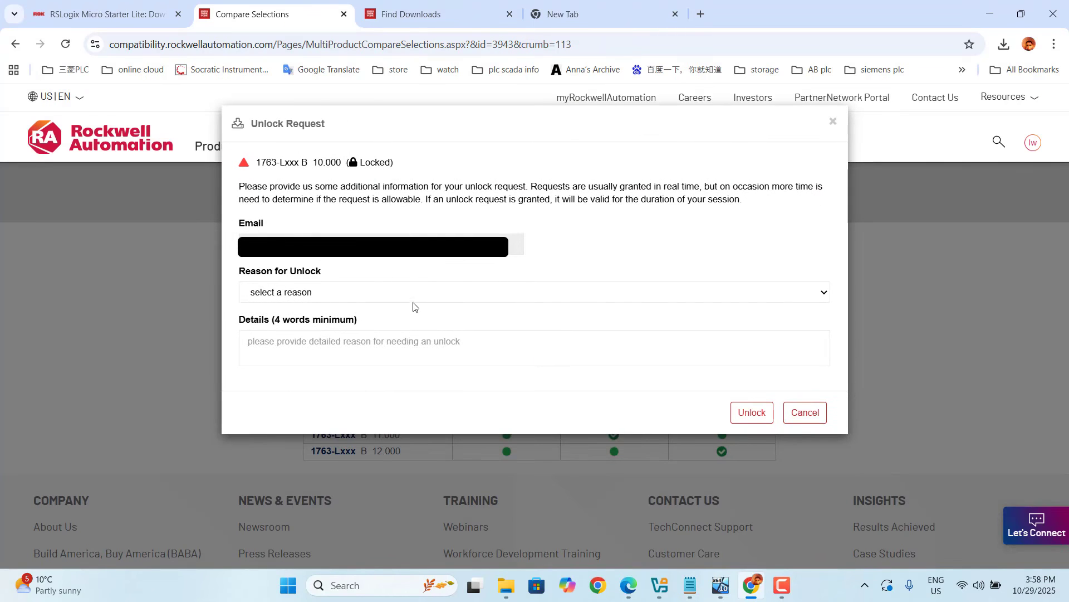
click(825, 295)
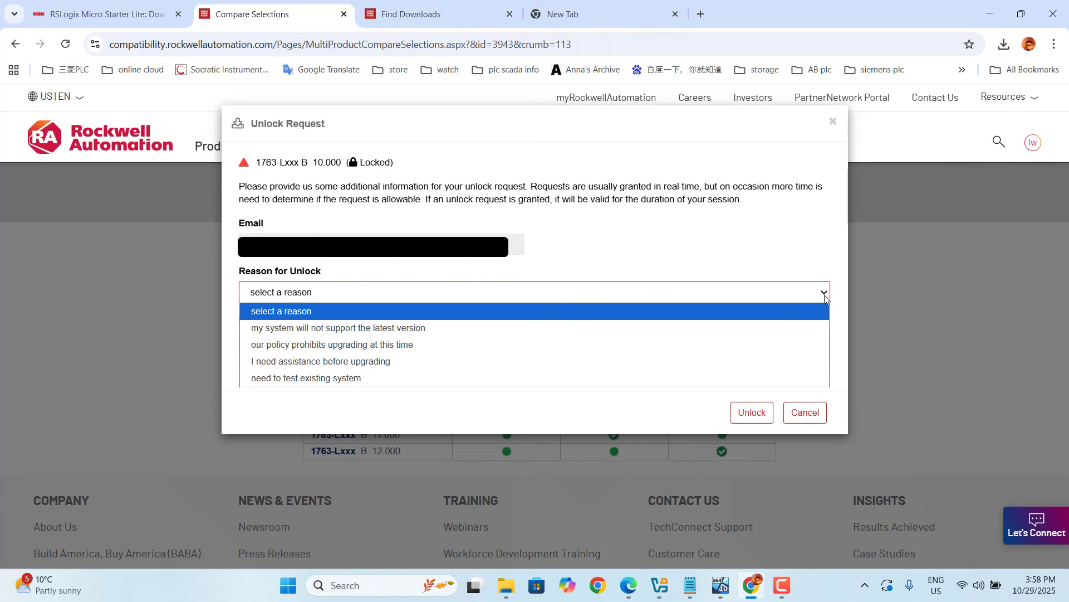
click(364, 362)
click(335, 344)
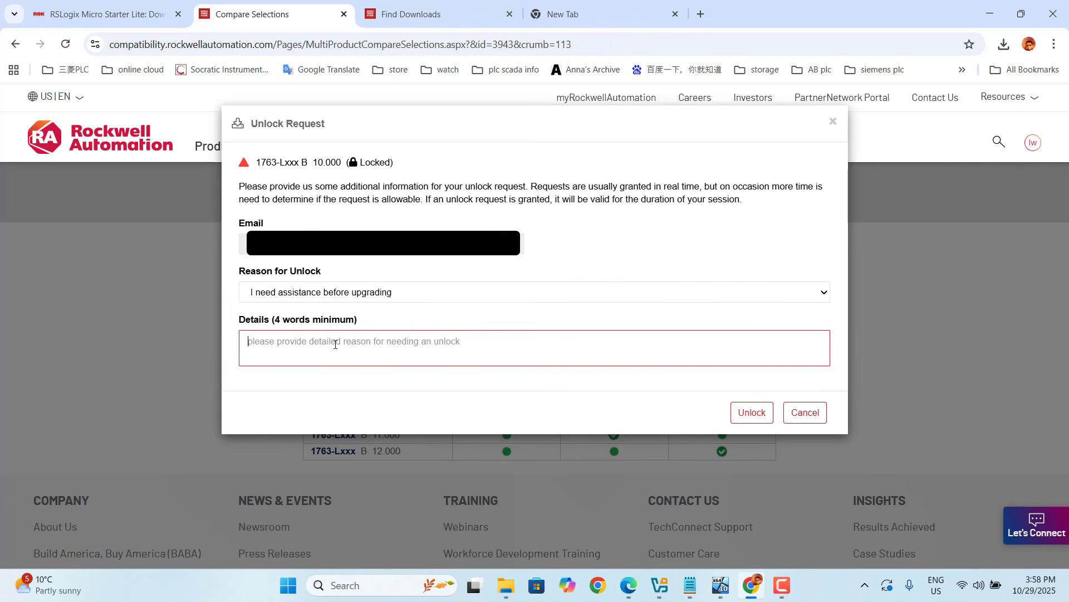
text(I want to try this software)
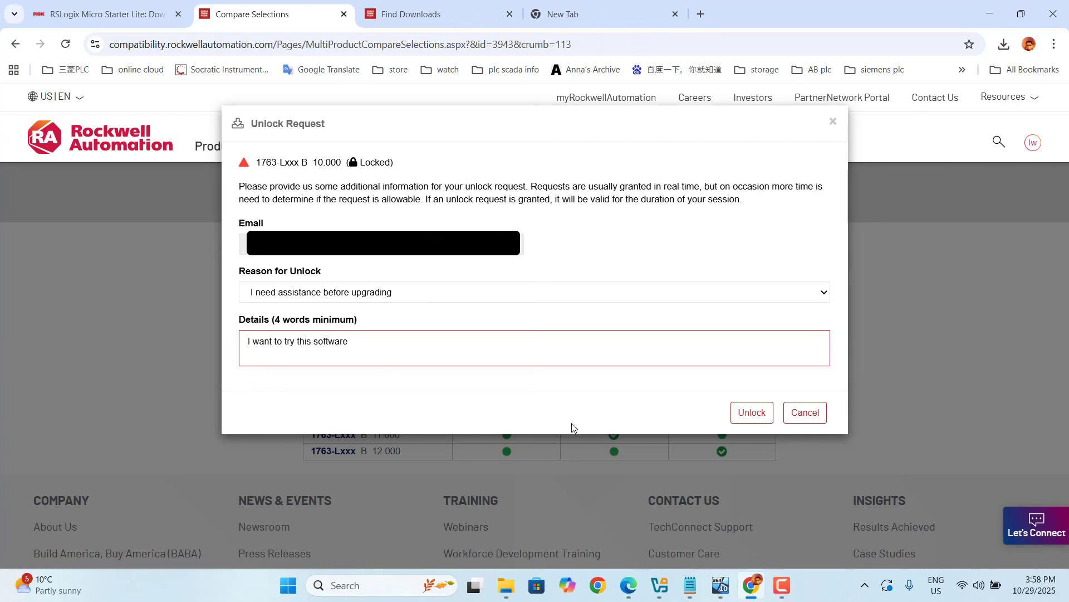
click(752, 413)
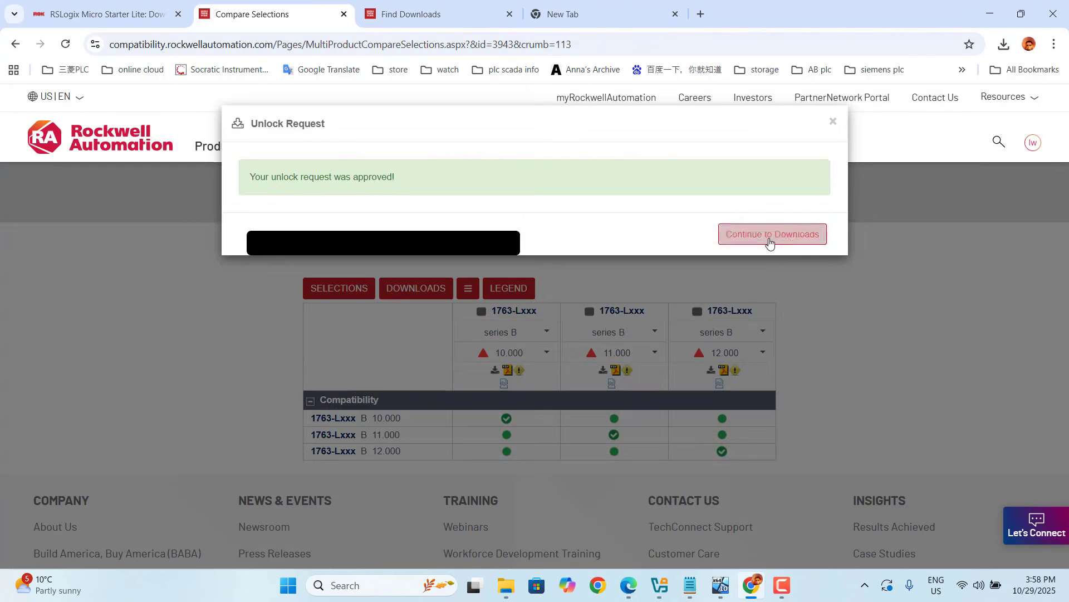
- Continue to the downloads and tick RSLogix Micro Starter Lite w/o RSLinx EN (8.30.00)
click(769, 243)
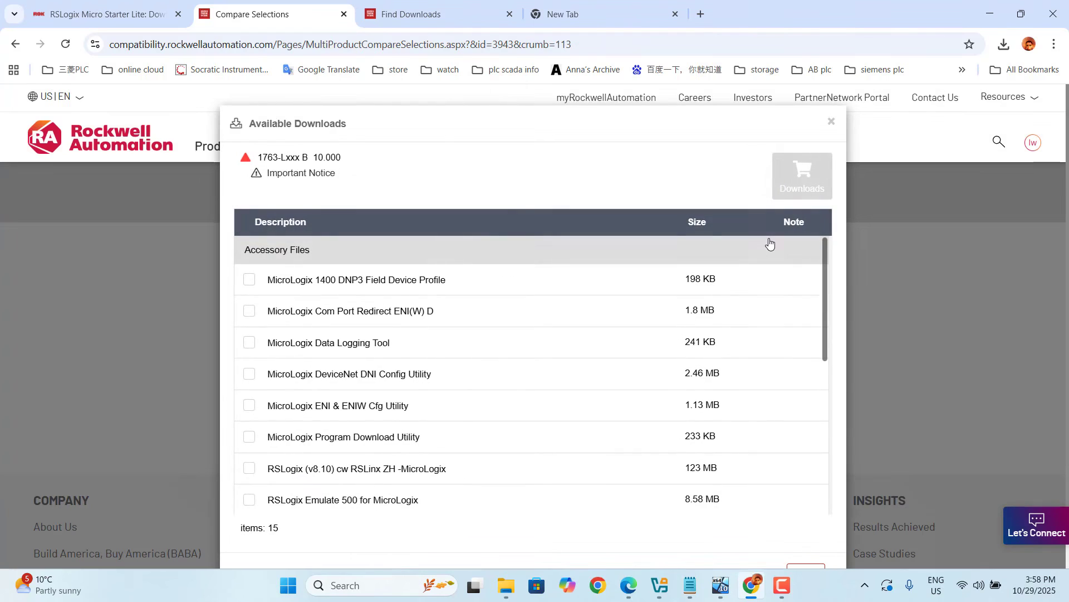
drag(824, 307, 822, 336)
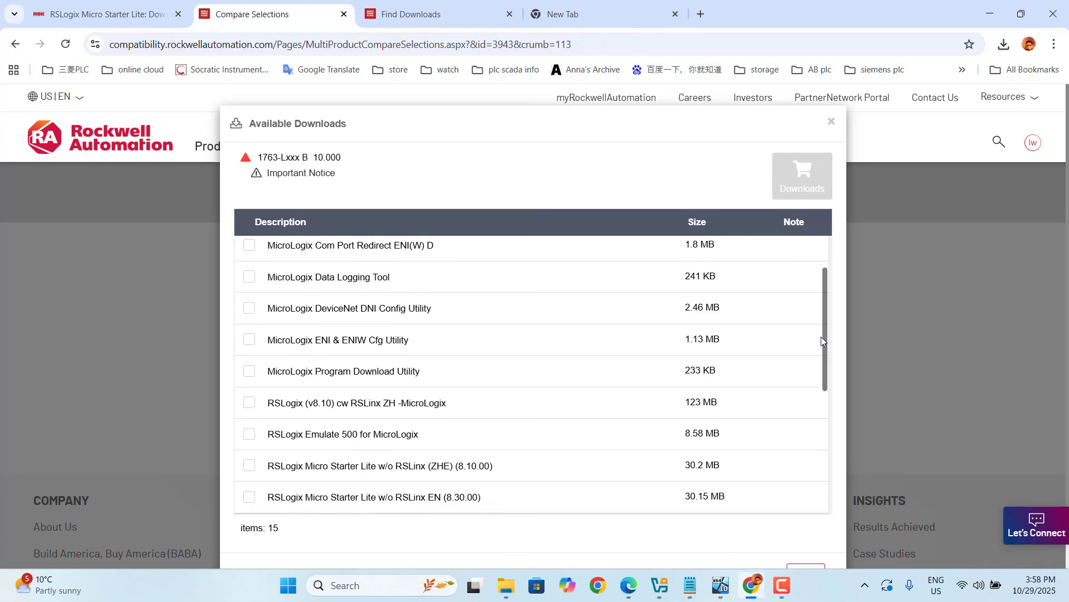
drag(821, 337, 816, 375)
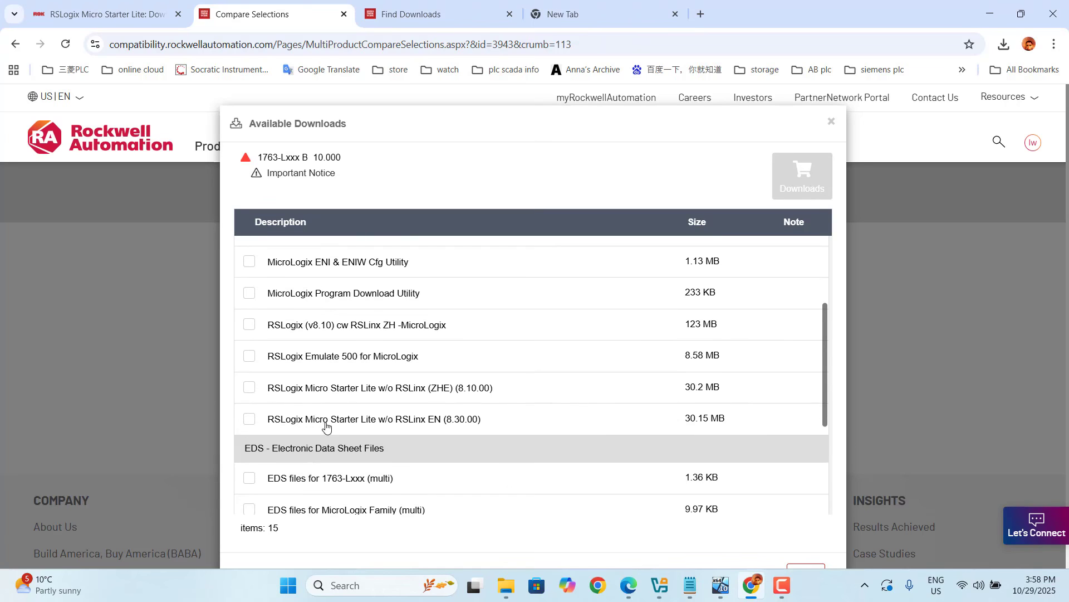
click(252, 421)
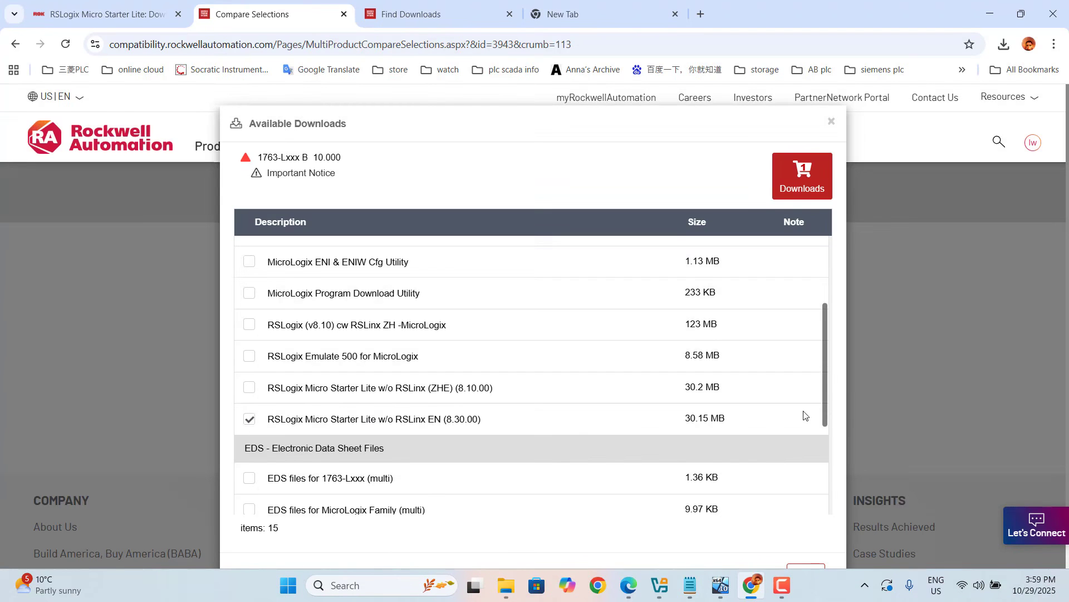
drag(826, 379, 824, 484)
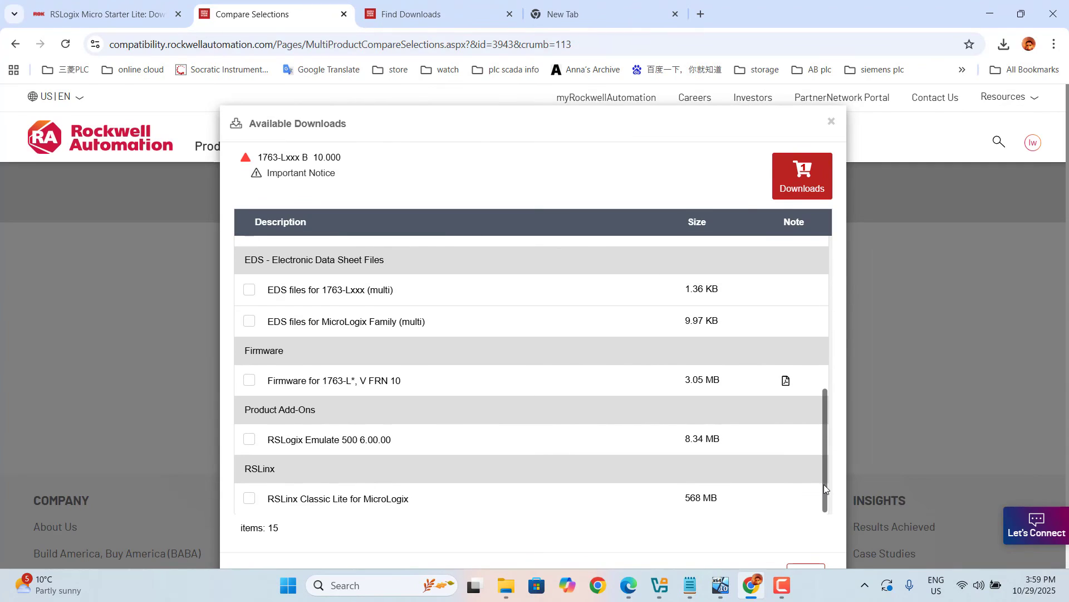
- Add RSLogix Emulate 500 6.00.00 to the selection, open the download cart, and accept the license agreement to download
click(248, 441)
click(803, 189)
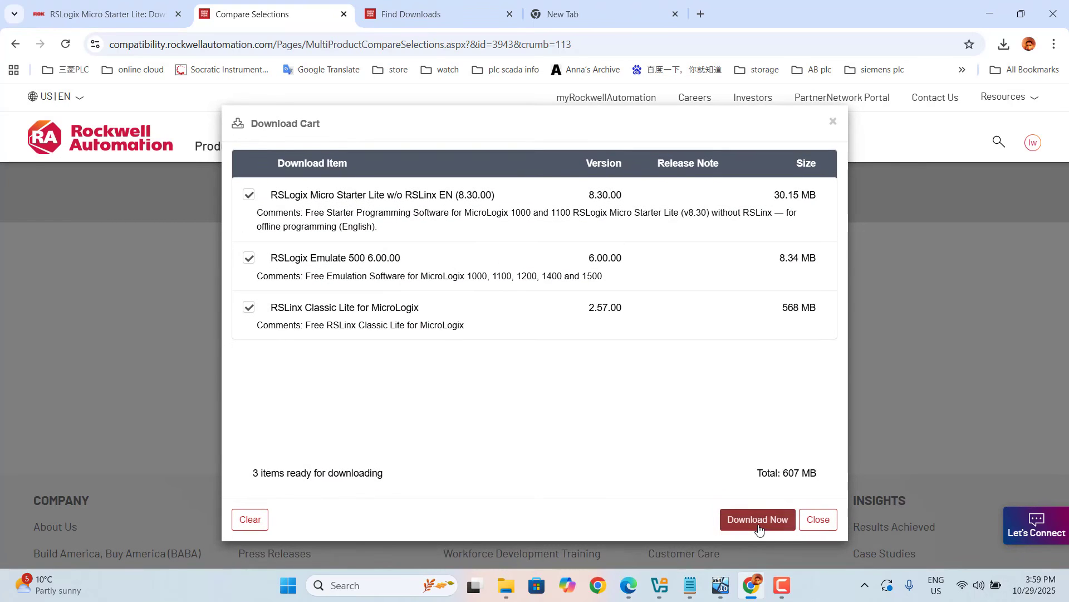
click(757, 519)
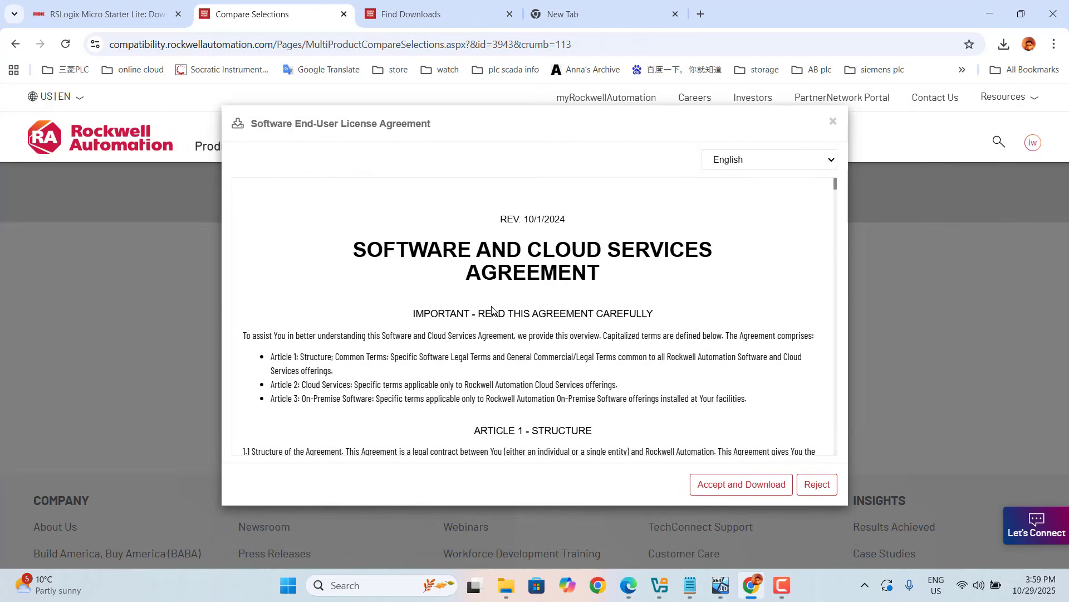
click(738, 483)
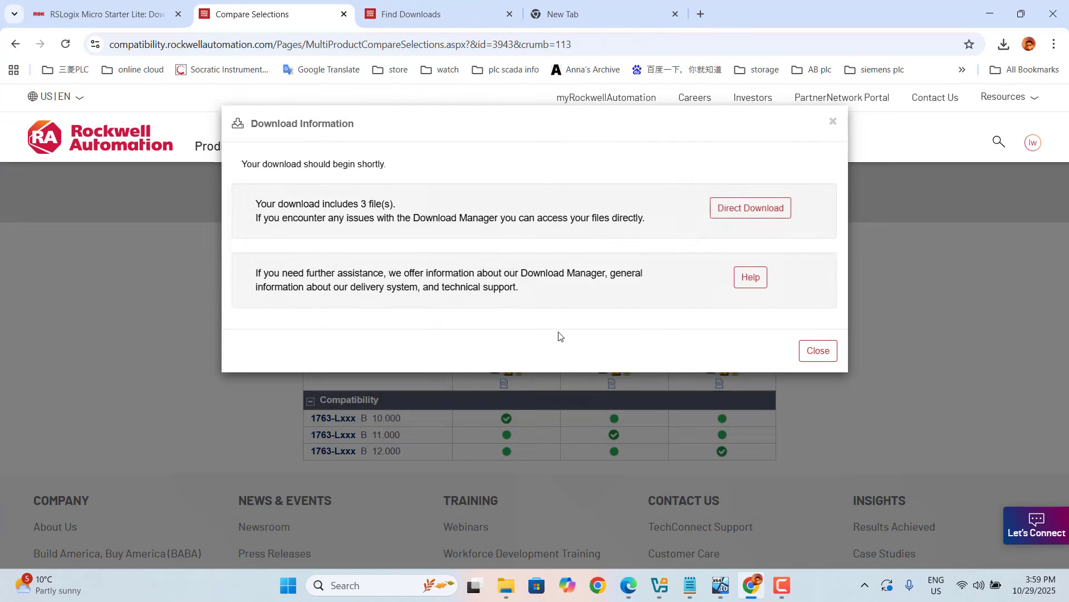
- Decline saving the download manager and open the direct download links instead
click(749, 208)
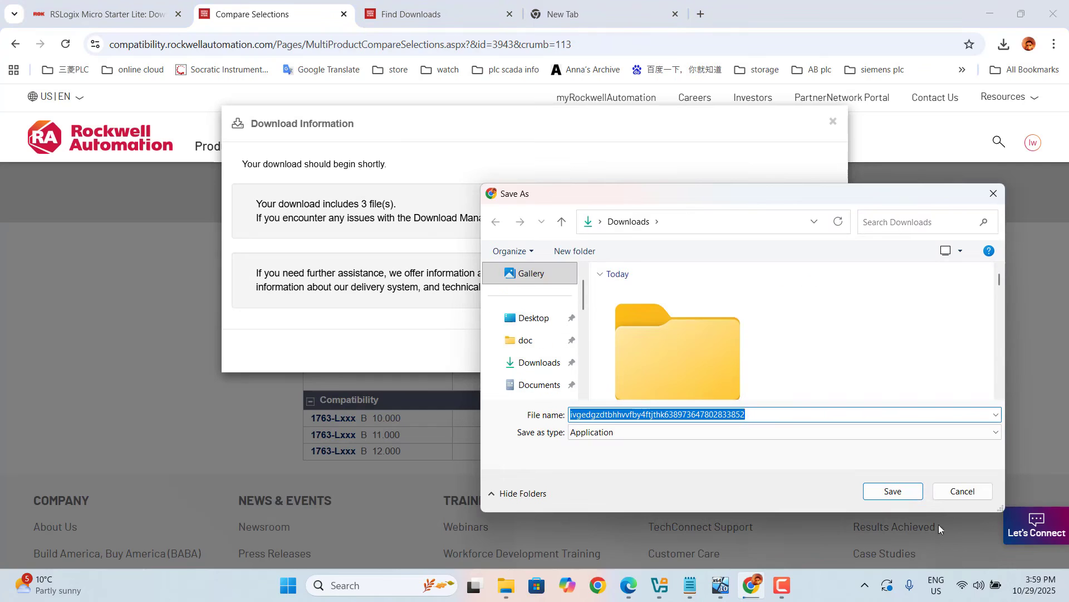
click(962, 494)
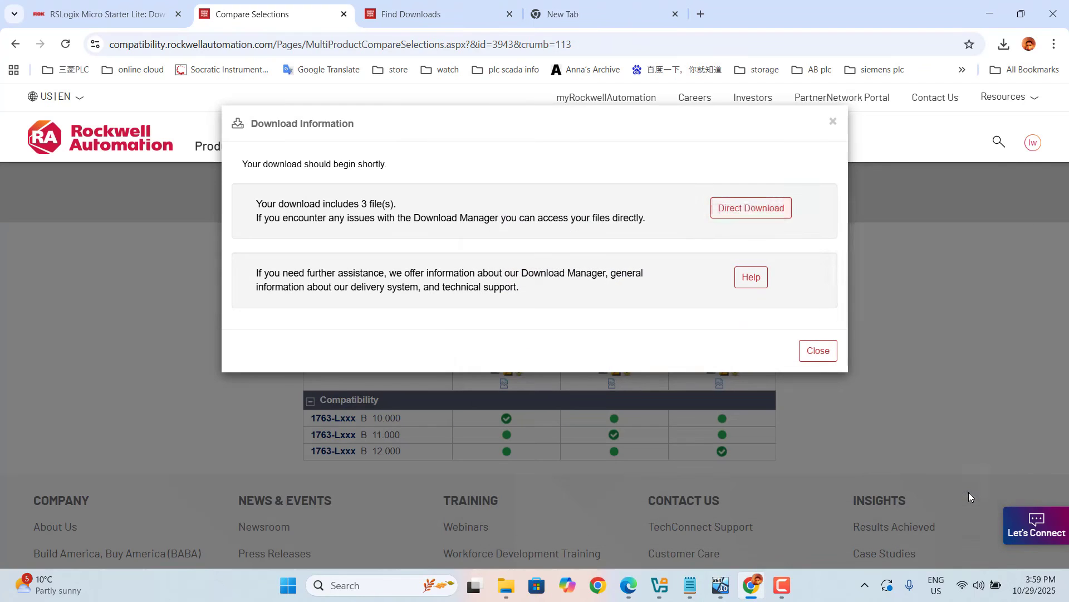
click(750, 209)
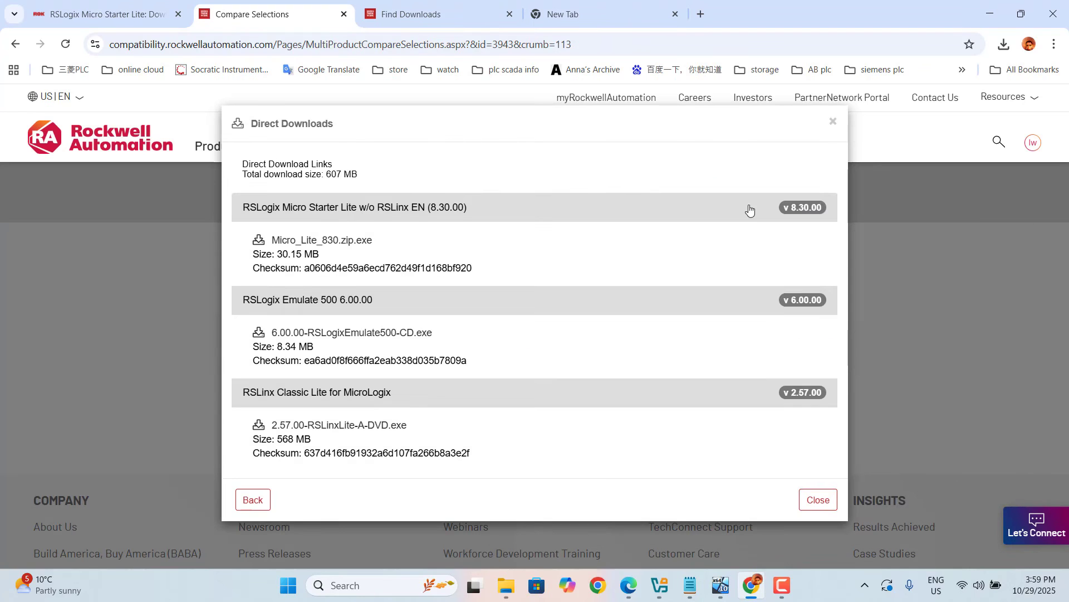
- Save Micro_Lite_830.zip.exe, 6.00.00-RSLogixEmulate500-CD.exe and 2.57.00-RSLinxLite-A-DVD.exe from the direct links to Downloads
click(307, 240)
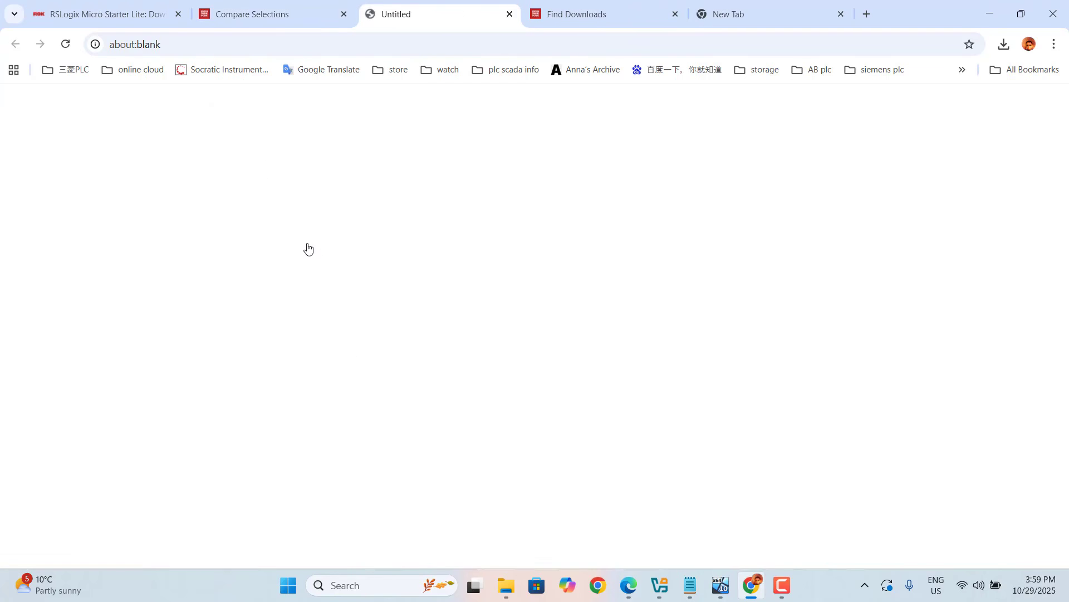
click(891, 491)
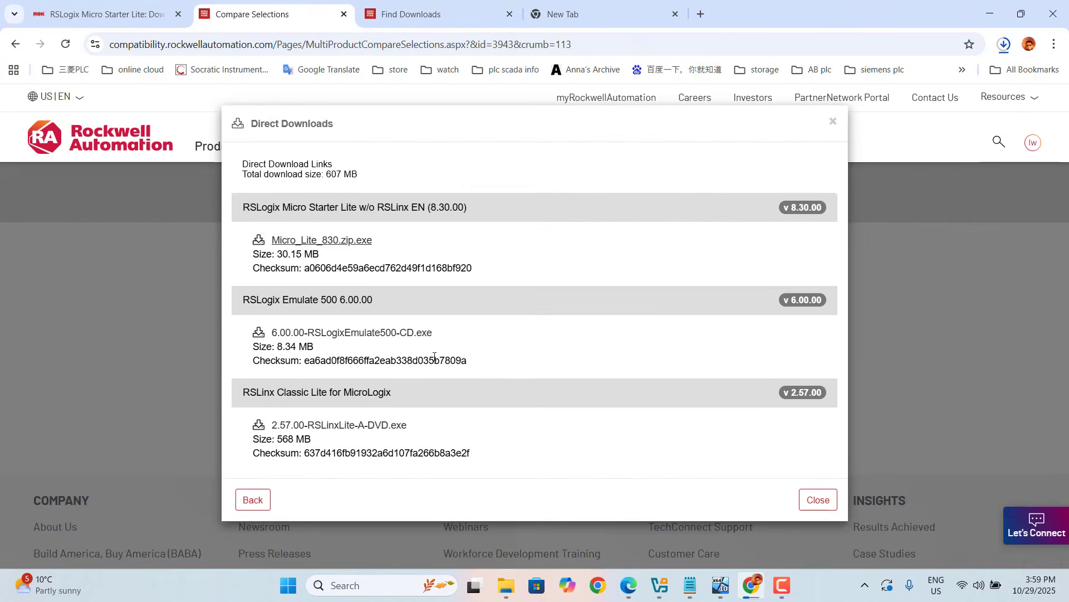
click(370, 337)
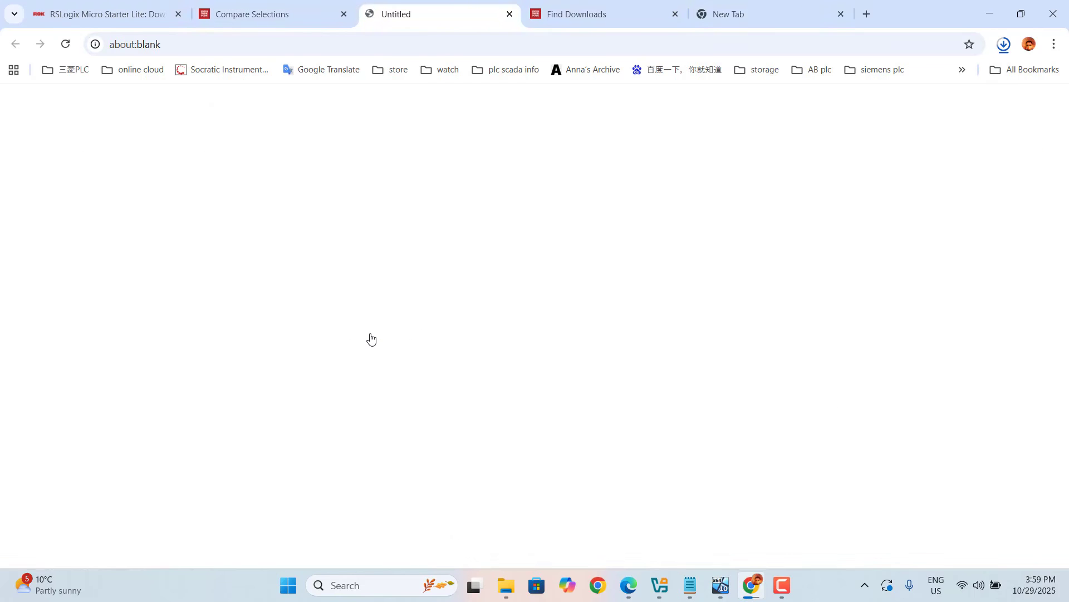
click(898, 492)
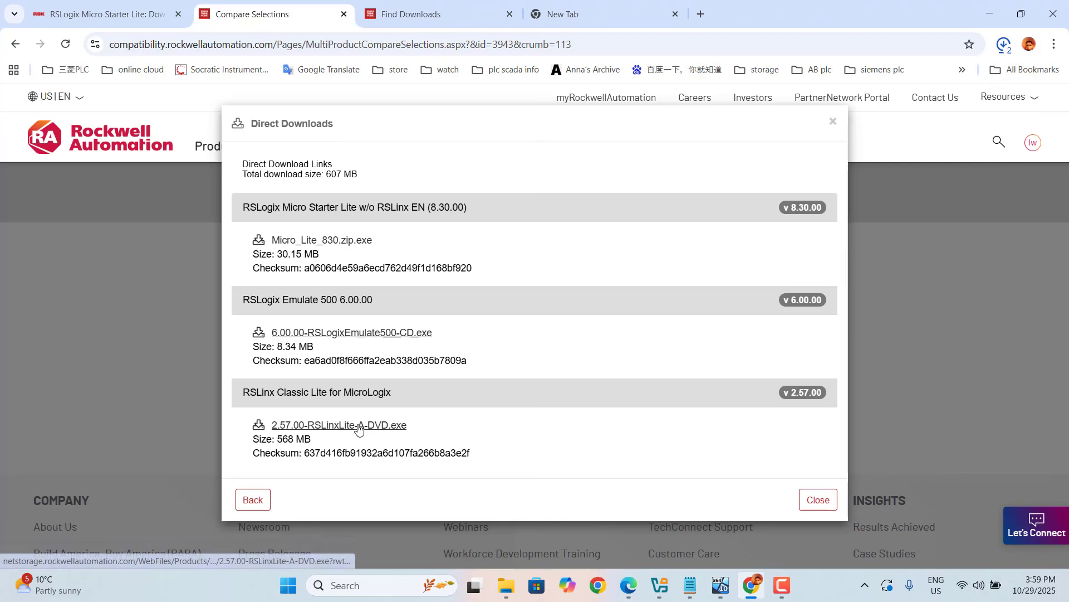
click(368, 427)
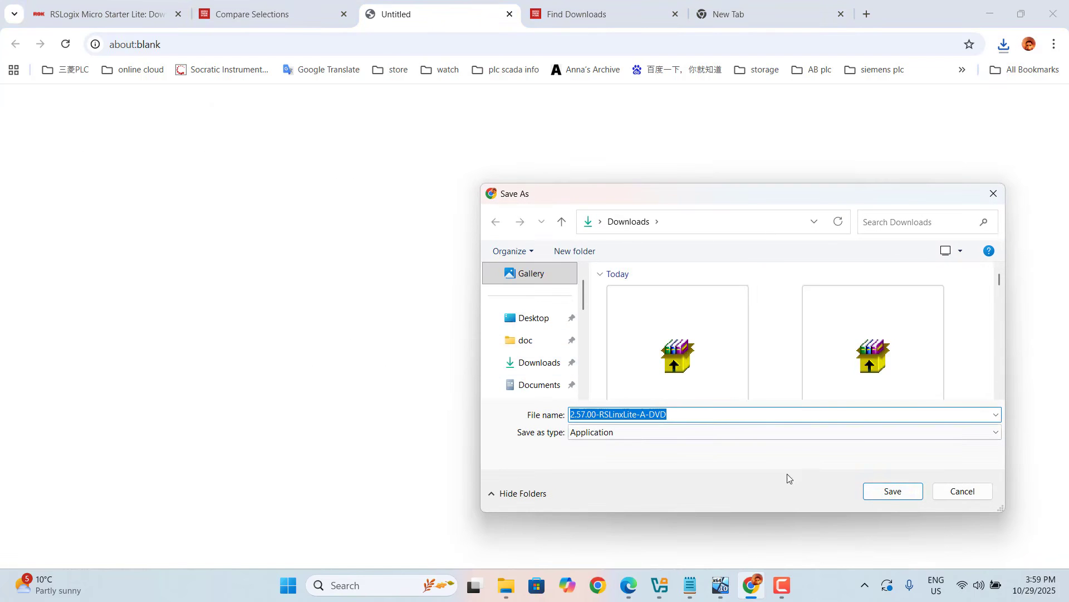
click(892, 492)
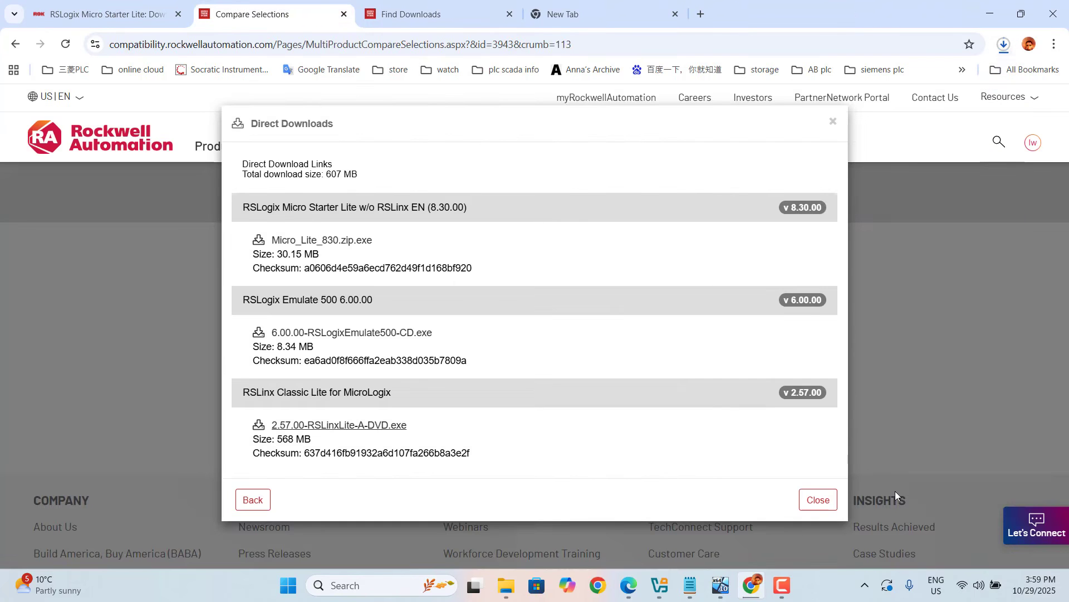
- Switch to the win10S virtual machine and launch the Micro_Lite self-extracting archive on its desktop
click(722, 586)
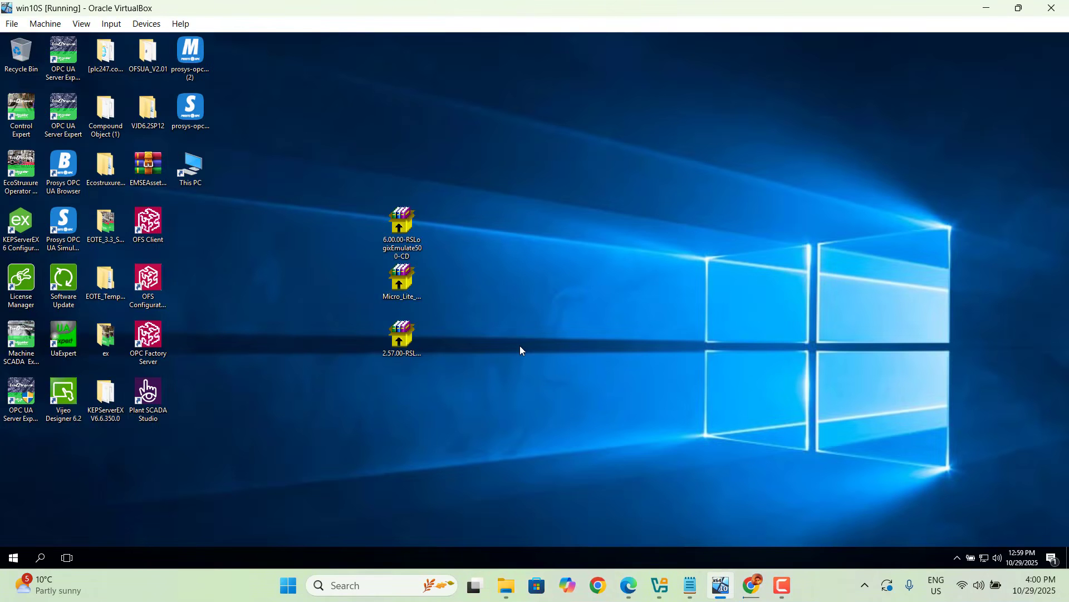
click(400, 281)
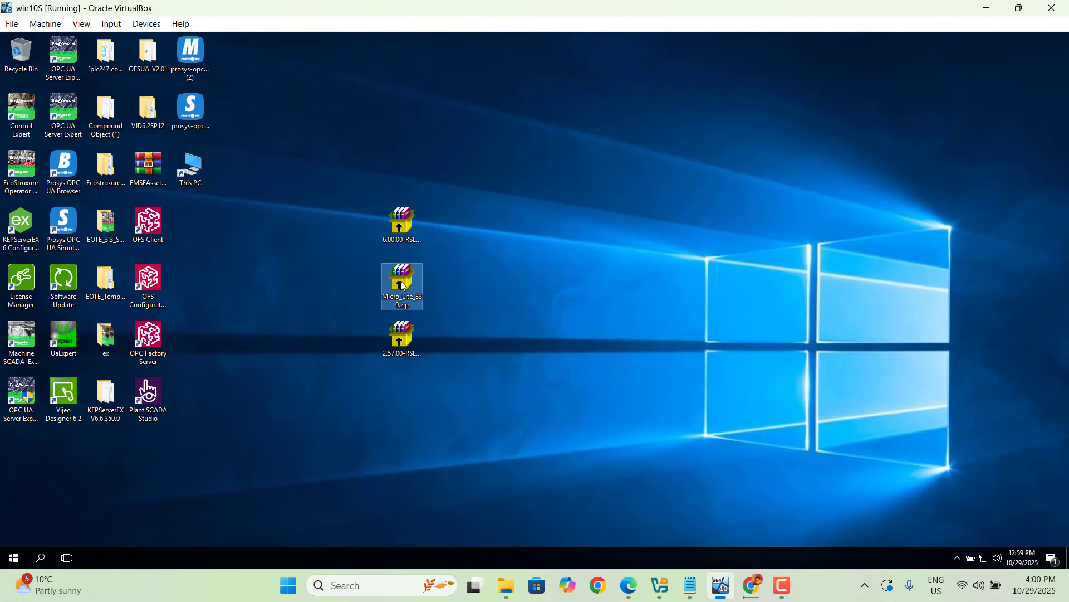
drag(401, 285, 328, 290)
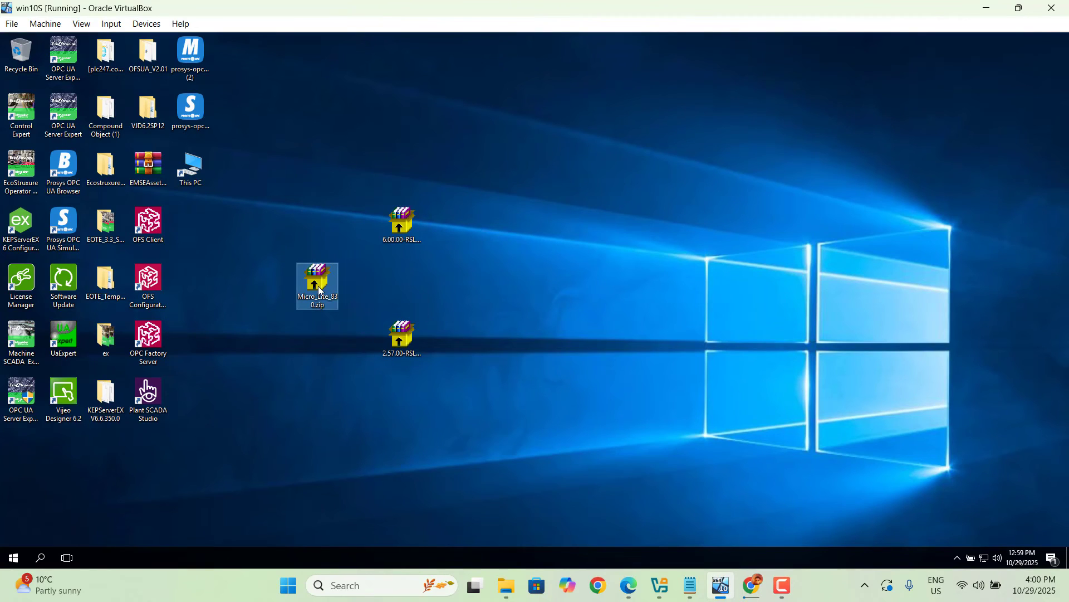
double_click(318, 290)
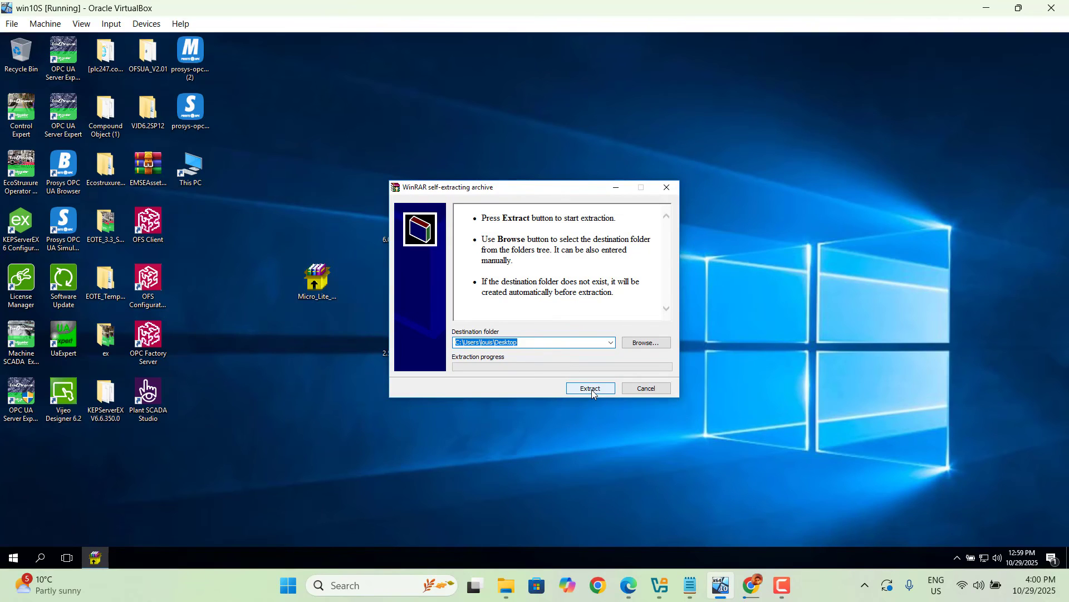
- Extract the archive into a new desktop folder named 1 and move the archive to the Recycle Bin
click(541, 346)
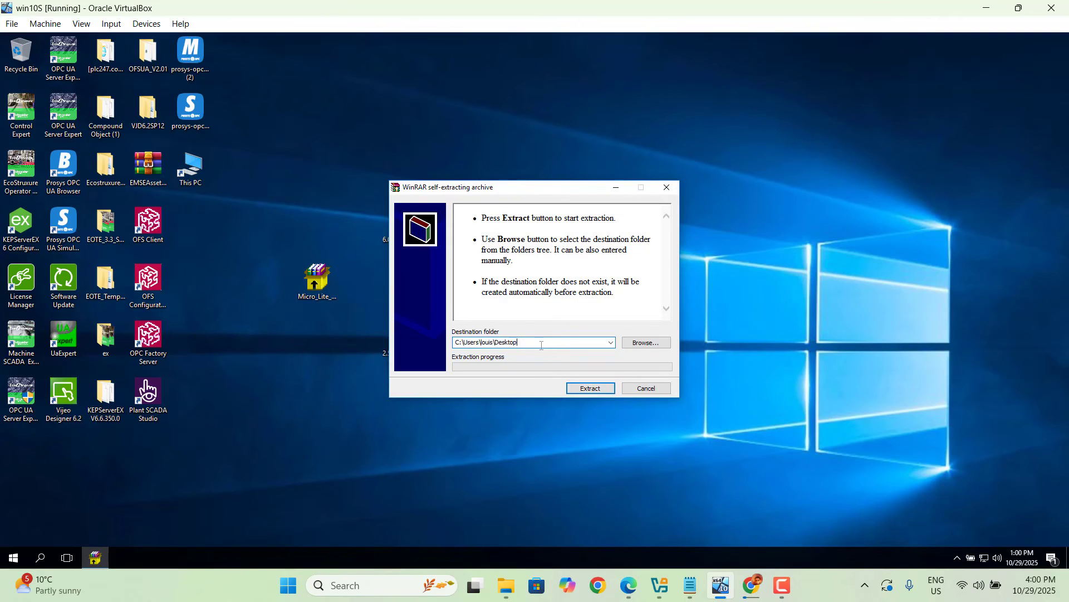
text(\1)
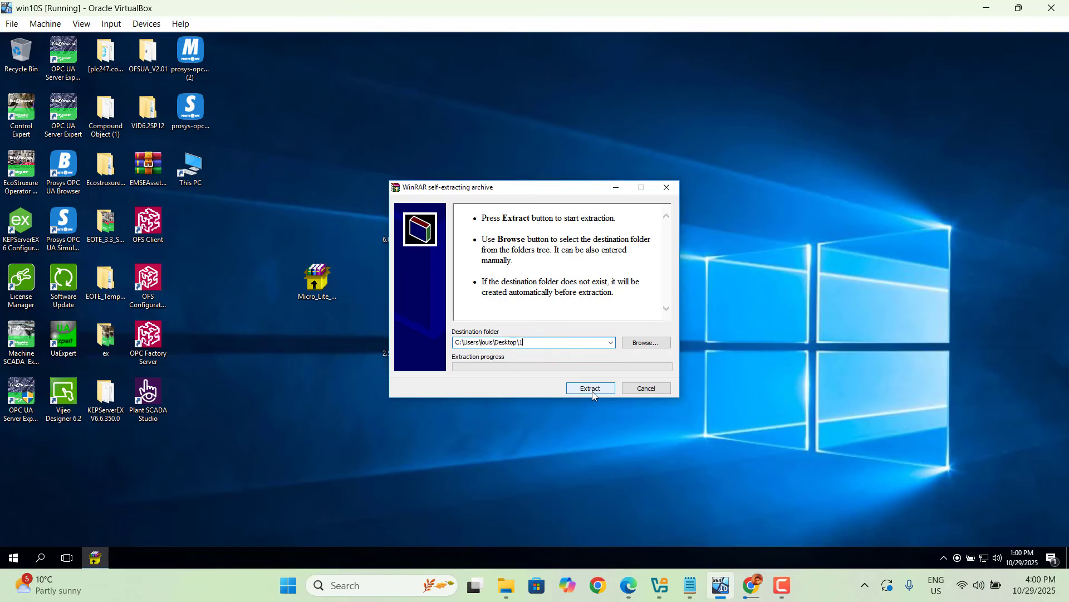
click(593, 390)
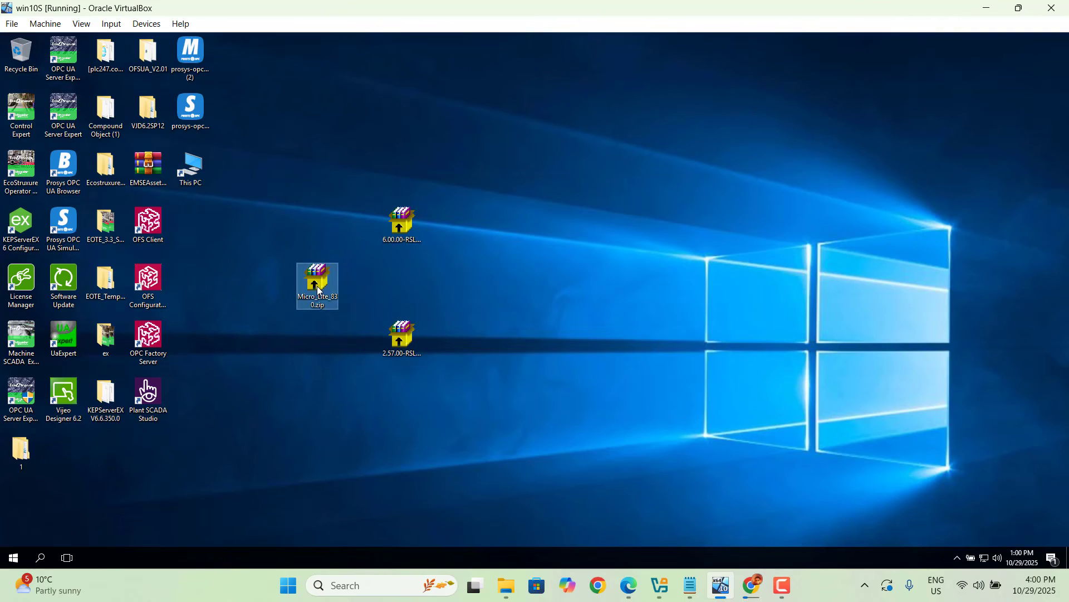
drag(318, 288, 17, 56)
- Open folder 1 and extract the Micro_Lite_830 zip into its own Micro_Lite_830 folder
double_click(20, 454)
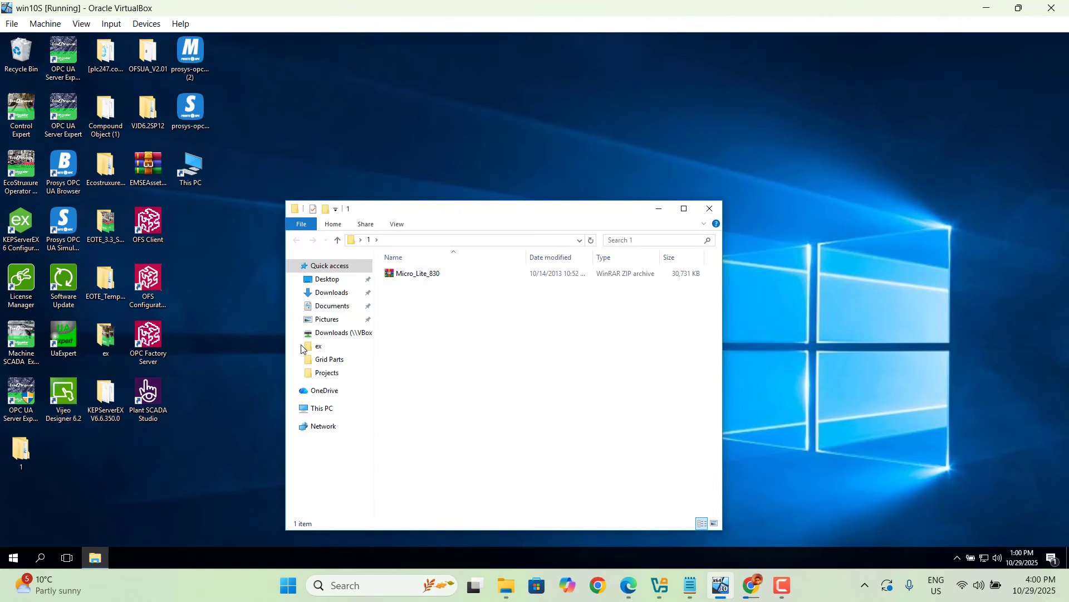
click(420, 278)
right_click(420, 279)
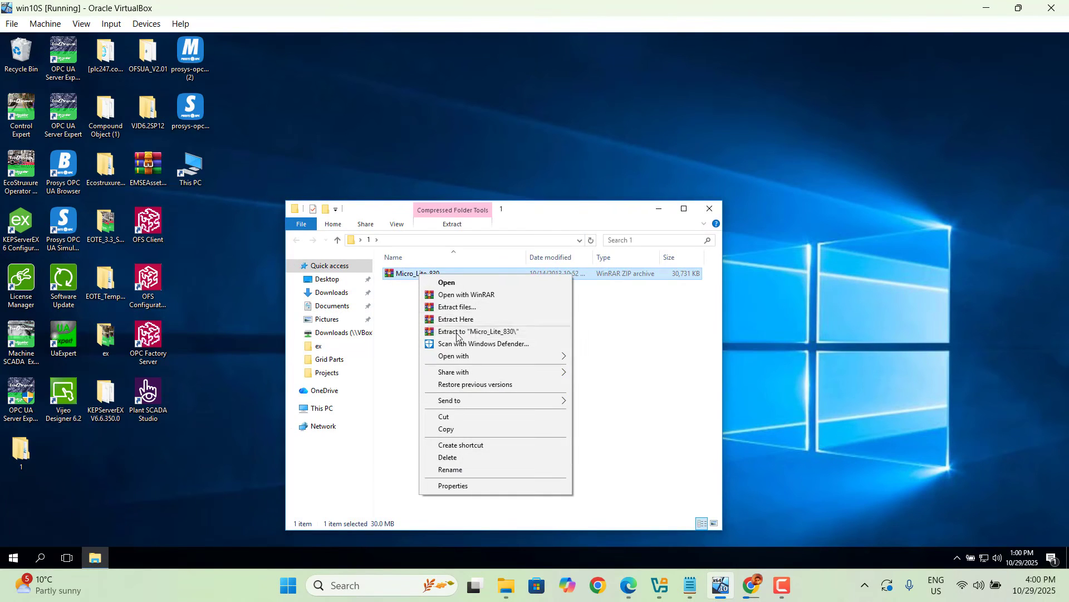
click(479, 332)
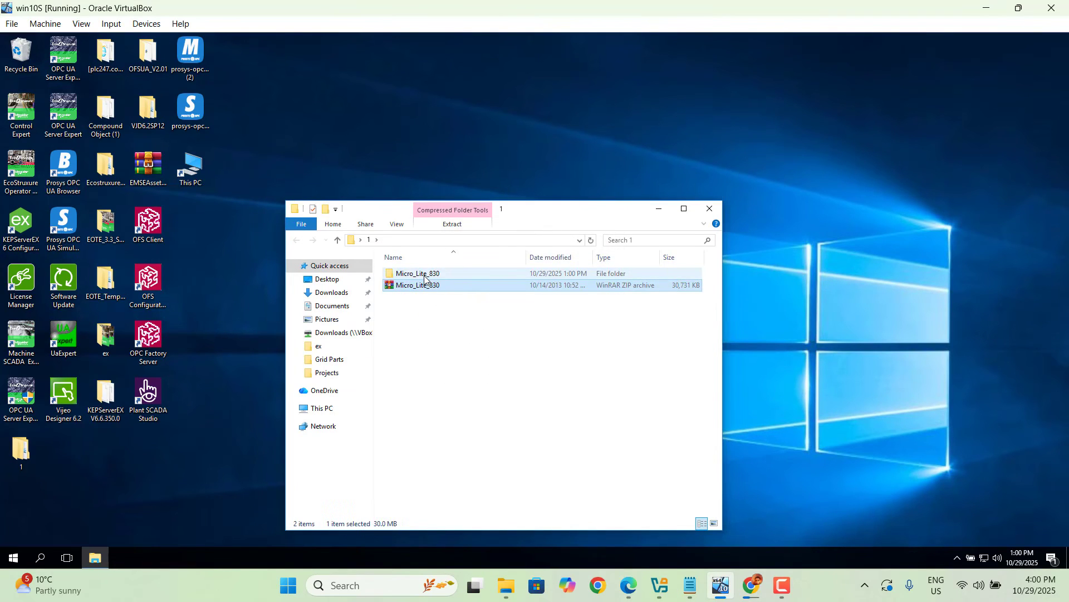
- Open the Micro_Lite_830 folder and run setup, allowing it to make changes to the device
double_click(419, 274)
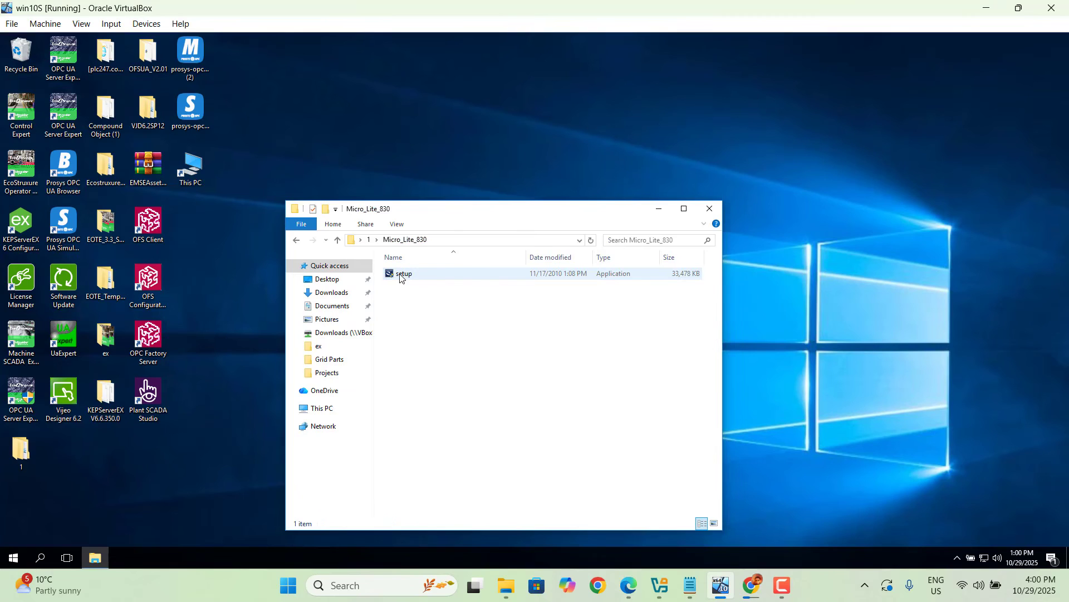
click(401, 277)
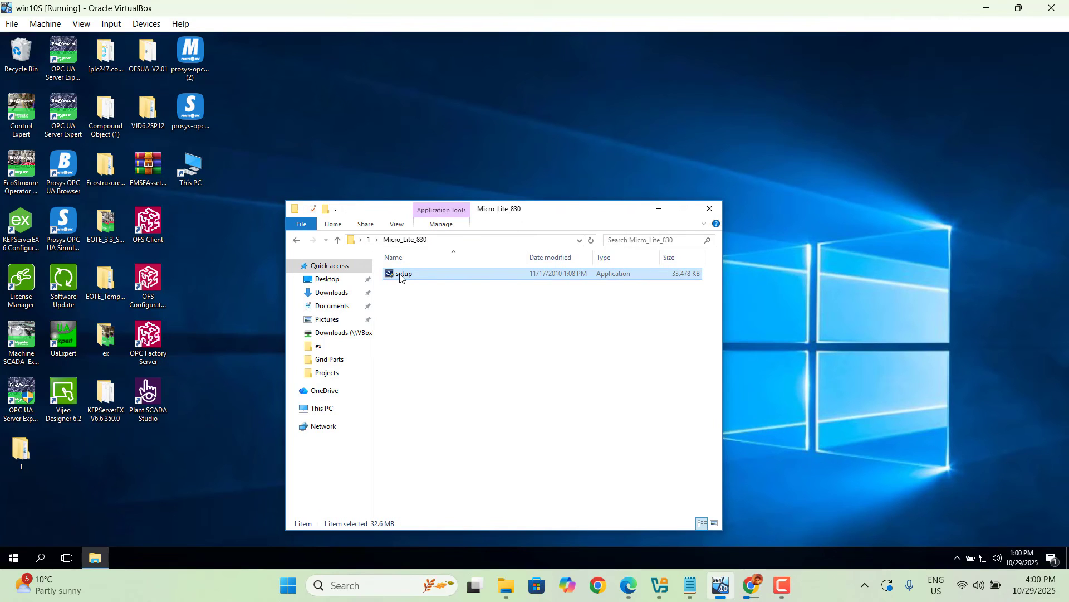
double_click(400, 276)
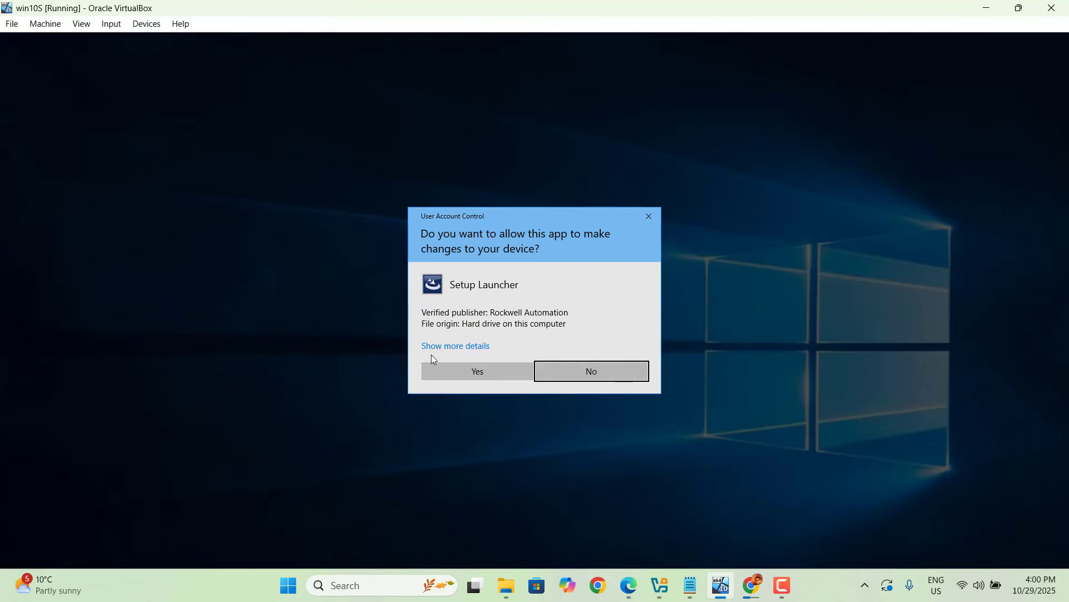
click(493, 371)
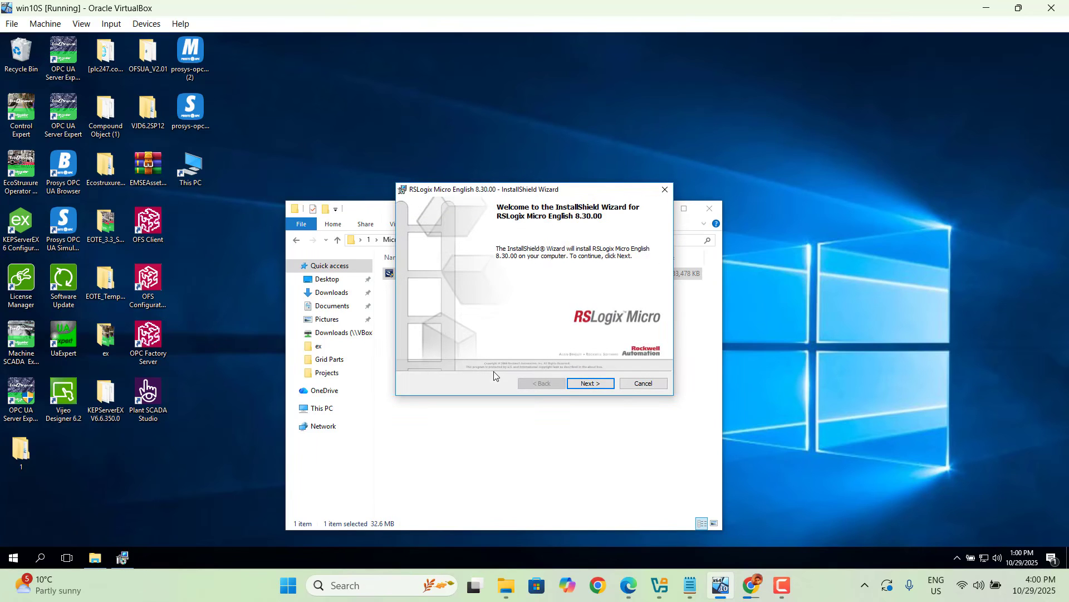
- Install RSLogix Micro English 8.30.00 with the accepted license, default user information and Complete setup type
click(603, 384)
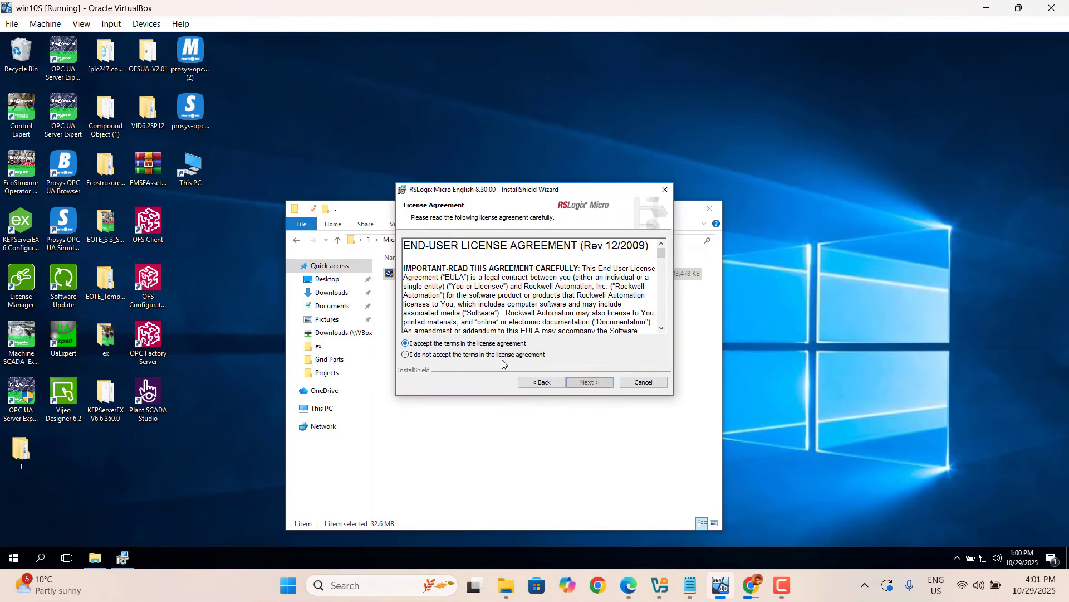
click(593, 384)
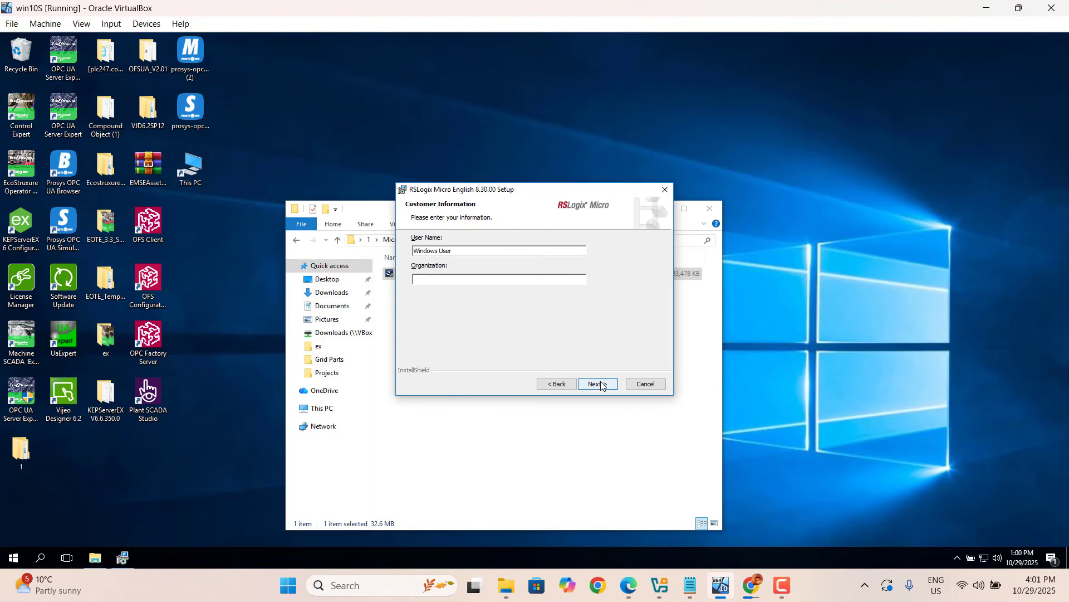
click(600, 384)
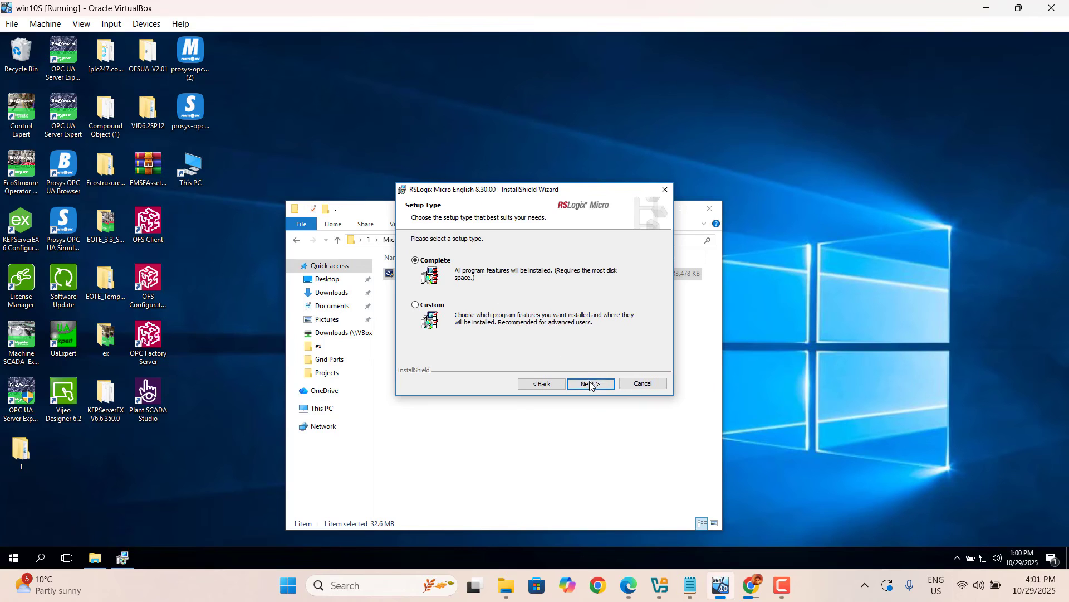
click(590, 383)
click(590, 384)
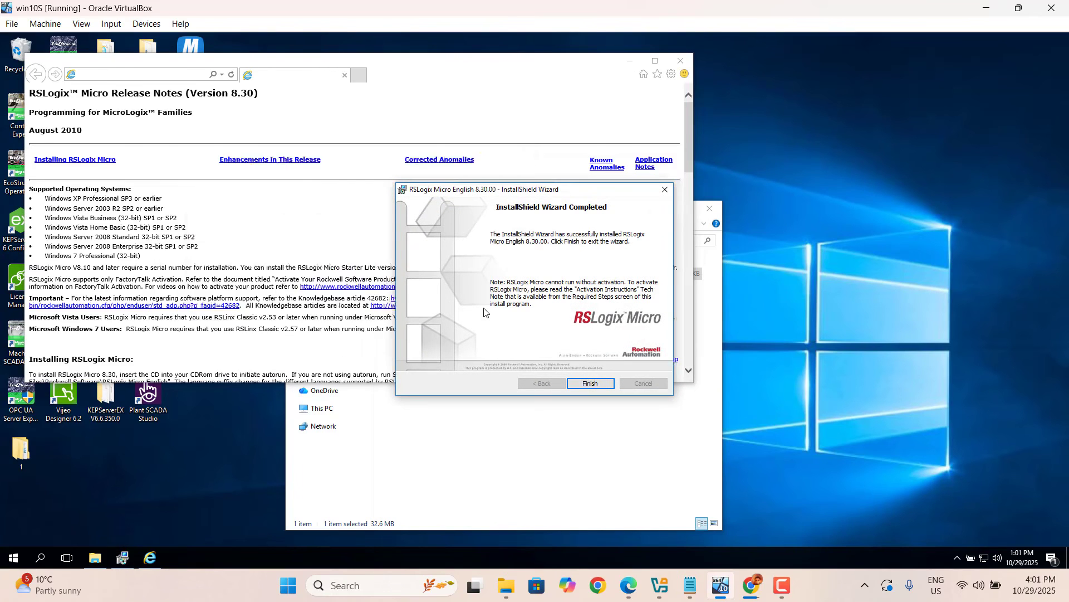
- Close the release notes, finish the installation wizard, and close the Explorer window
click(485, 299)
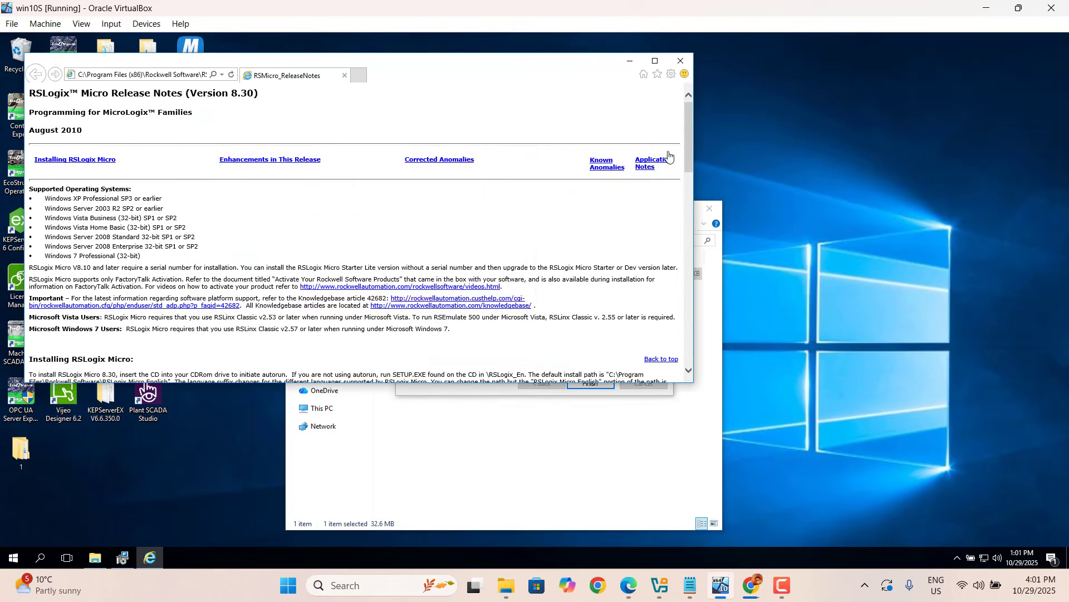
click(681, 61)
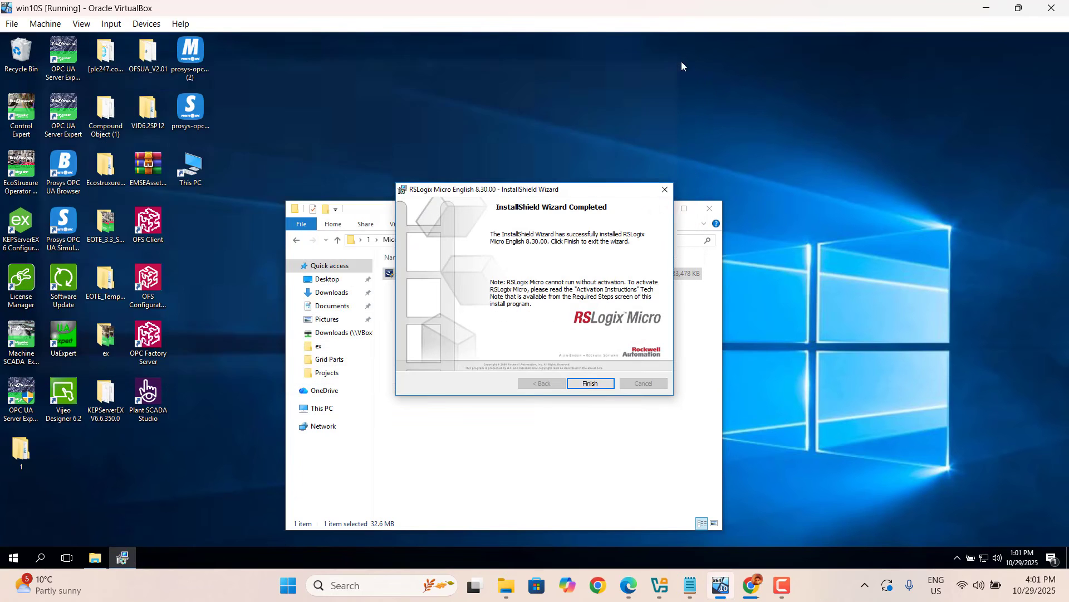
click(591, 383)
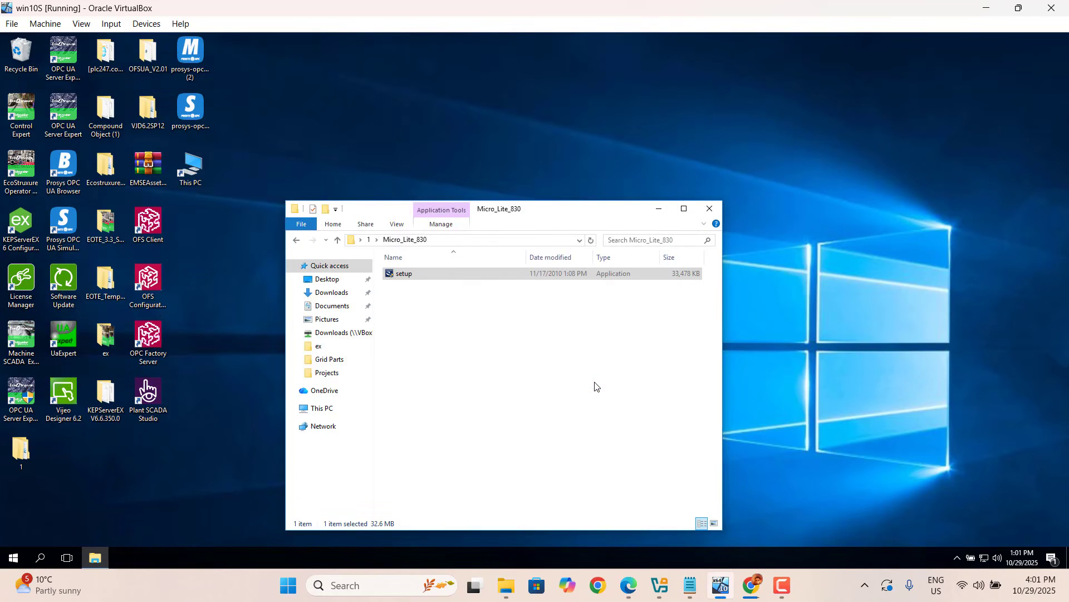
click(710, 211)
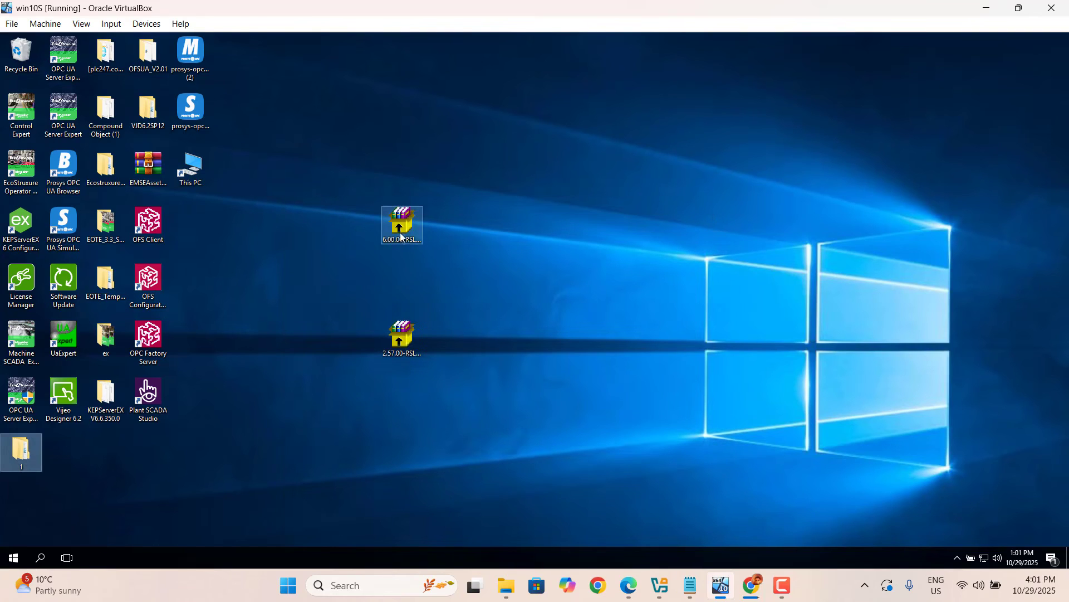
- Extract the 2.57.00-RSLinxLite-A-DVD archive into its own 2.57.00-RSLinxLite-A-DVD folder
click(399, 339)
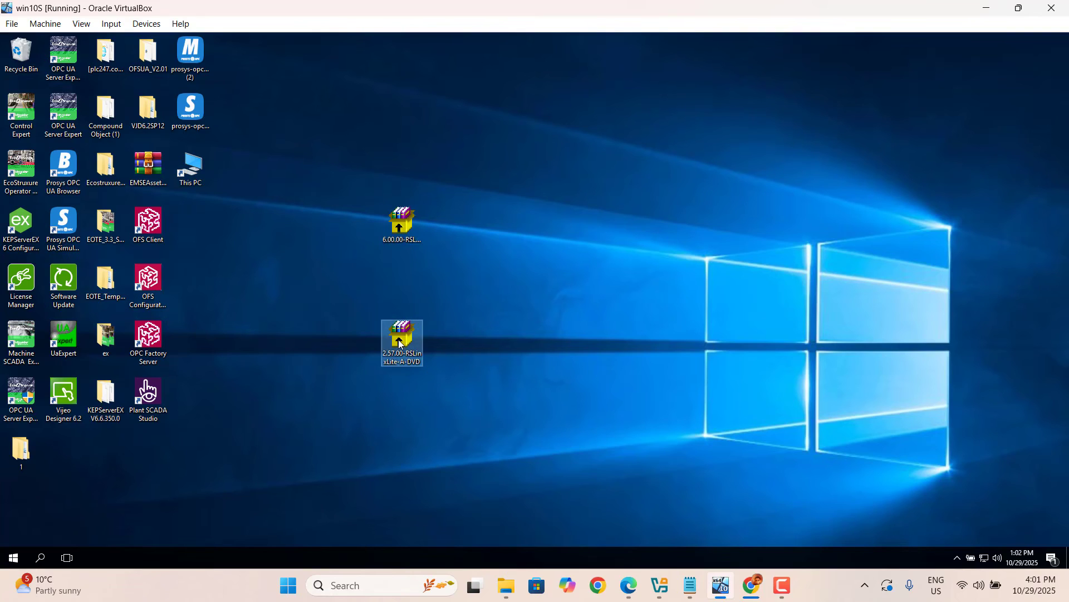
right_click(399, 343)
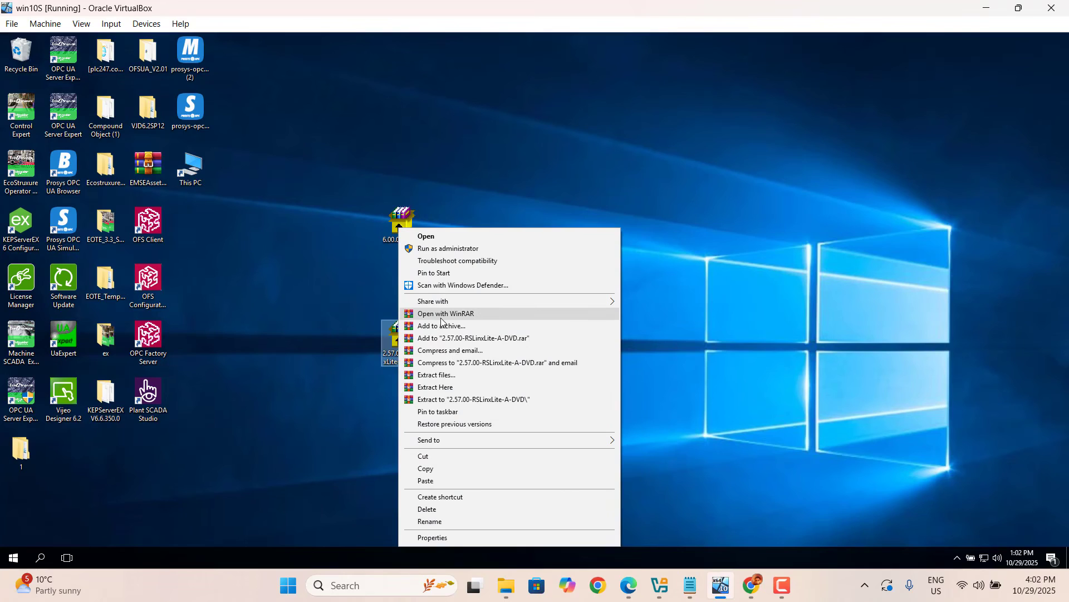
click(459, 400)
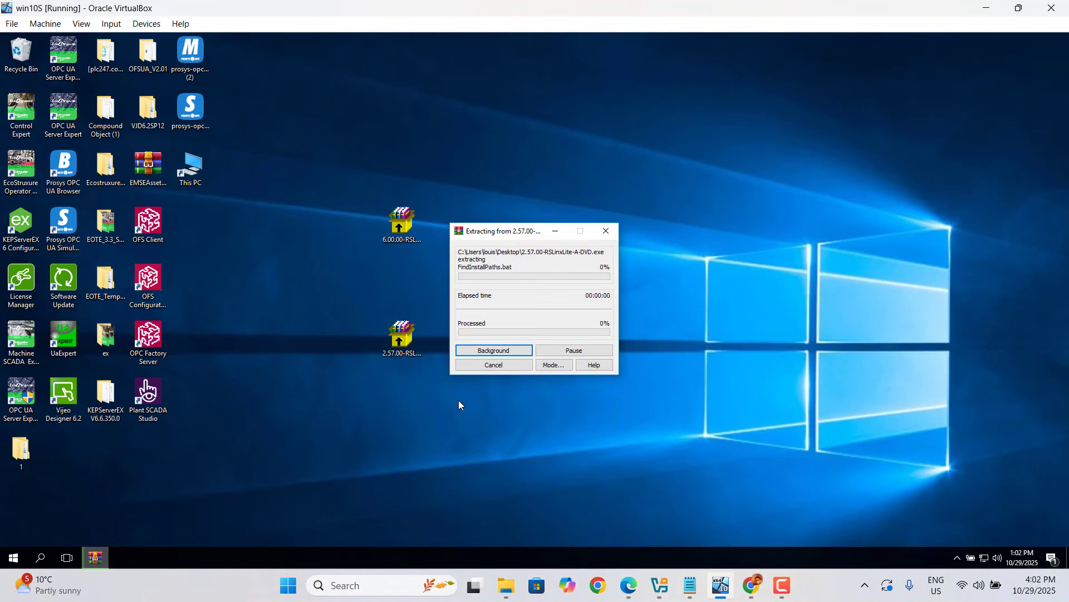
- Delete folder 1 and move the 2.57.00 RSLinx archive to the Recycle Bin
click(19, 452)
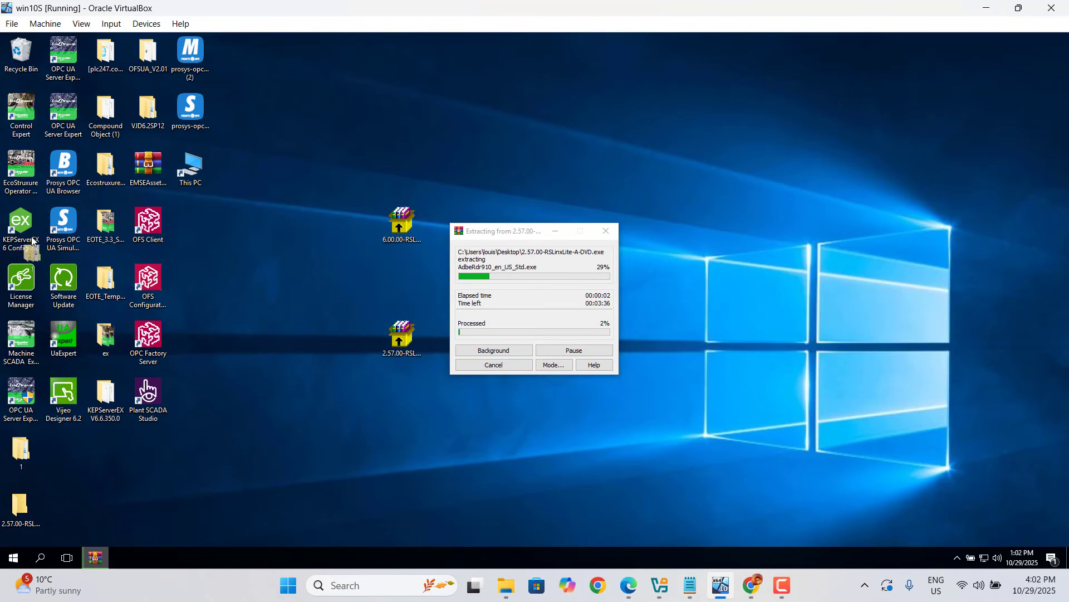
key(Delete)
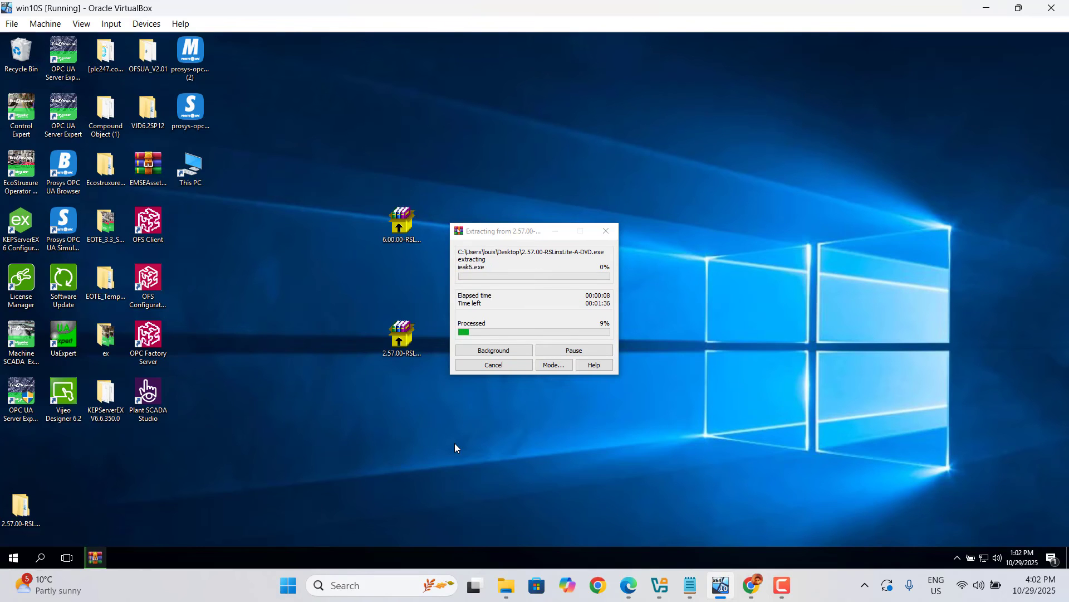
drag(401, 334, 22, 58)
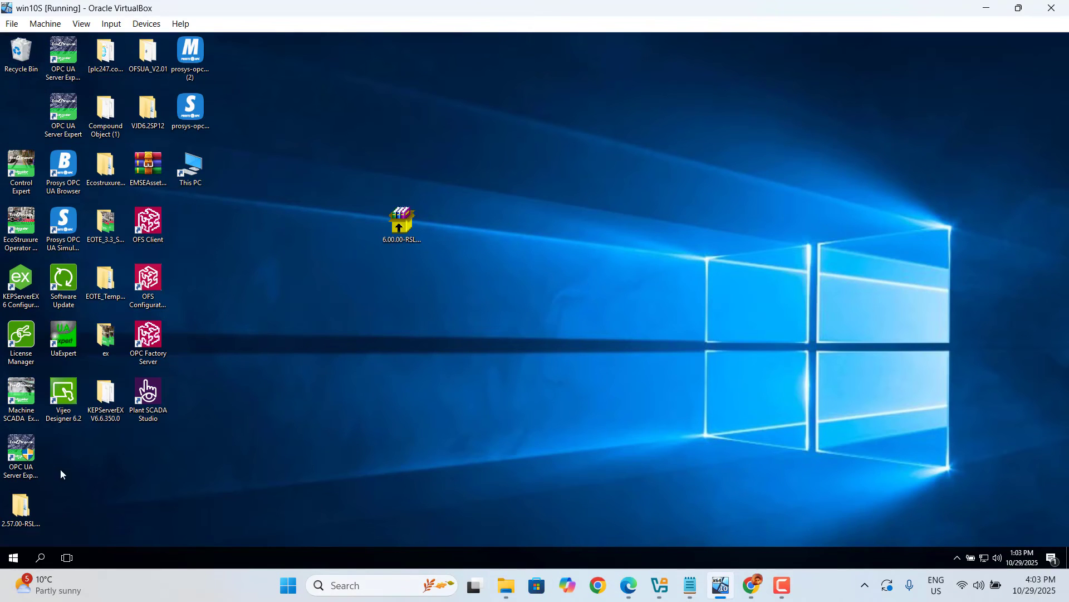
- Open the extracted 2.57.00-RSLinxLite-A-DVD folders and run setup, allowing it to make changes to the device
double_click(28, 513)
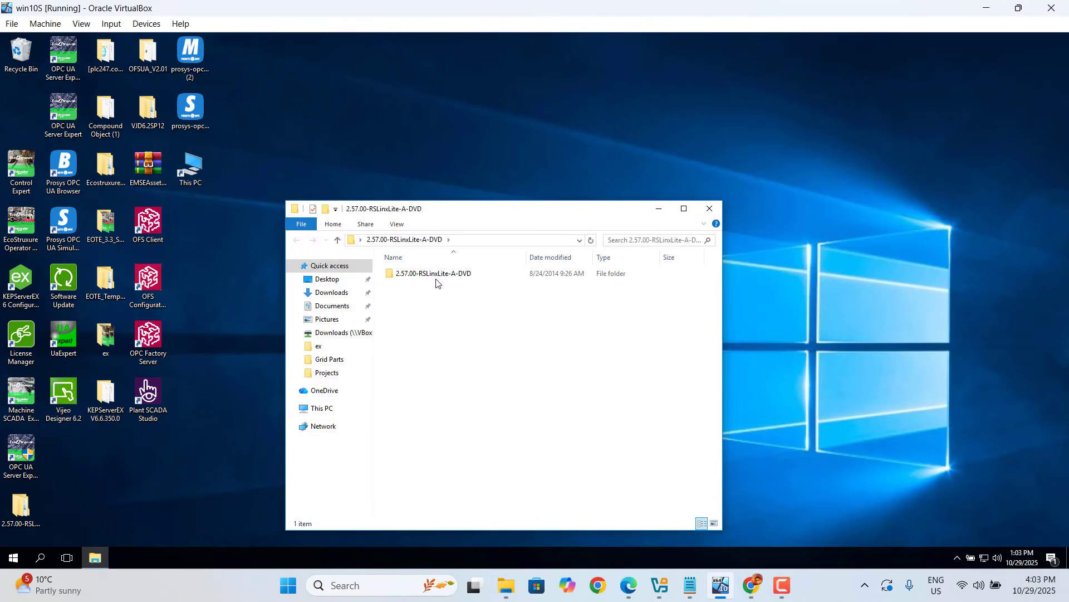
double_click(437, 278)
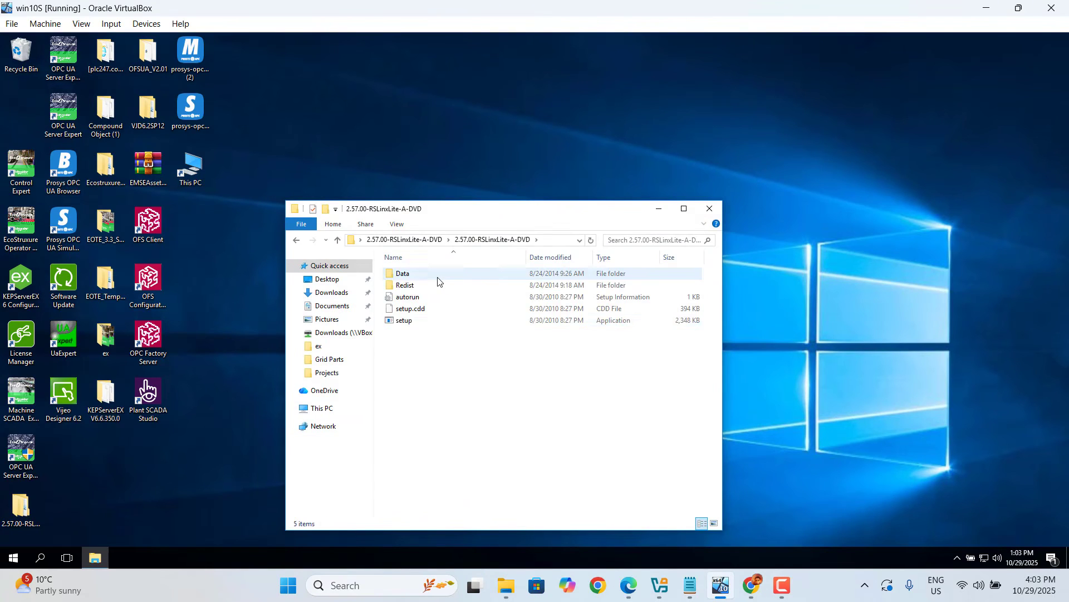
click(404, 321)
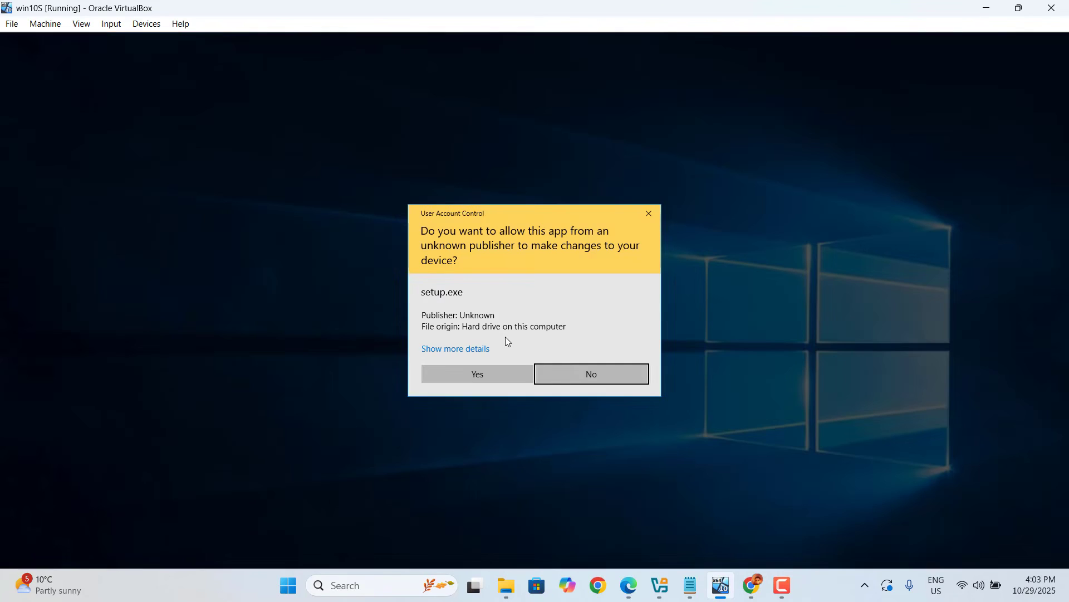
click(479, 372)
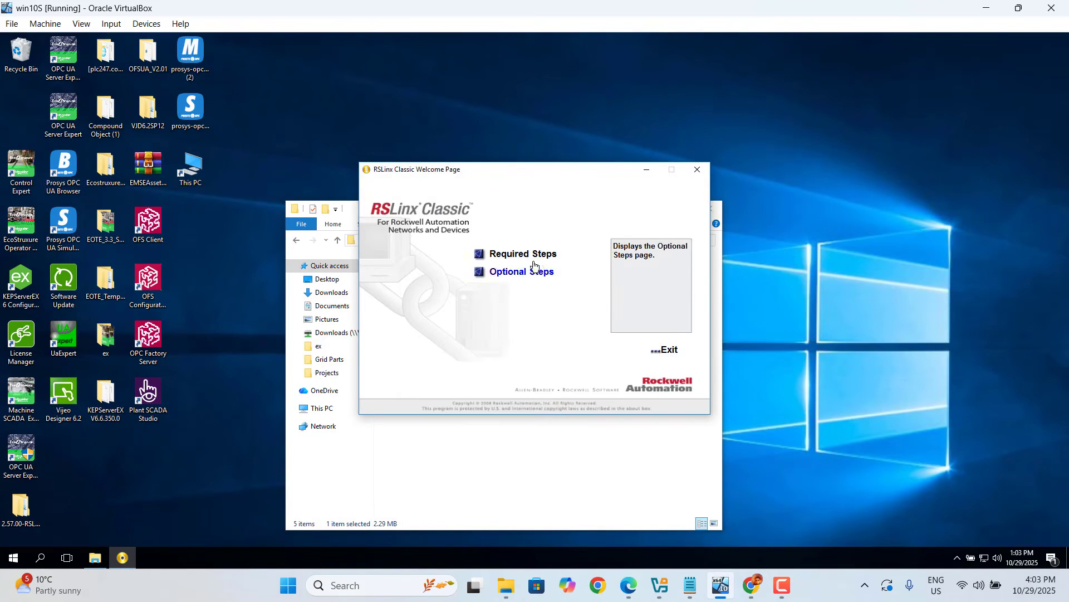
- Start installing RSLinx Classic from Required Steps, accept the license agreement and keep the default customer information
click(529, 264)
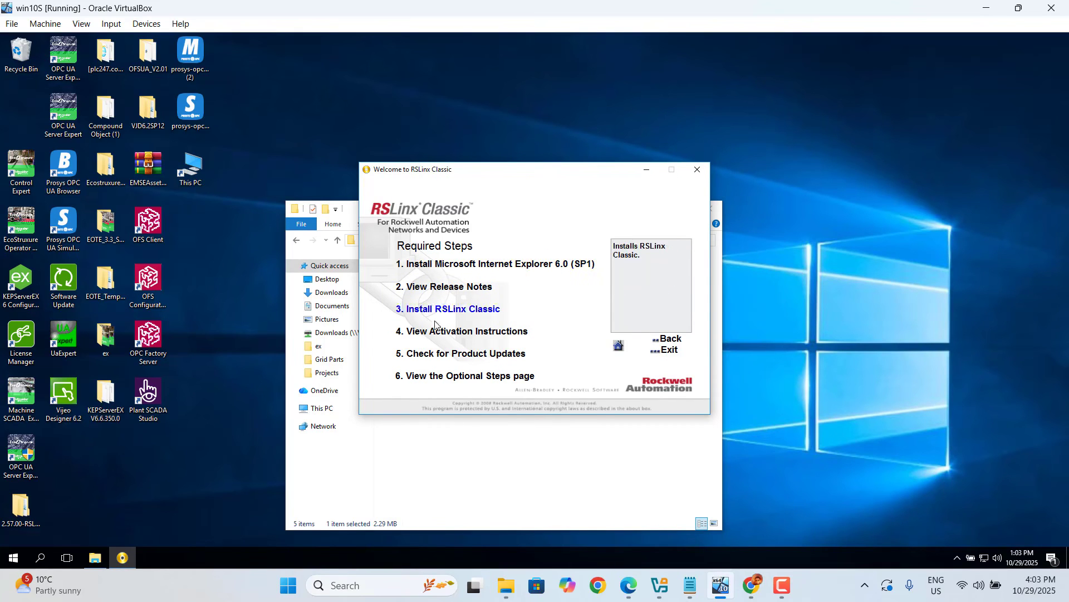
click(473, 317)
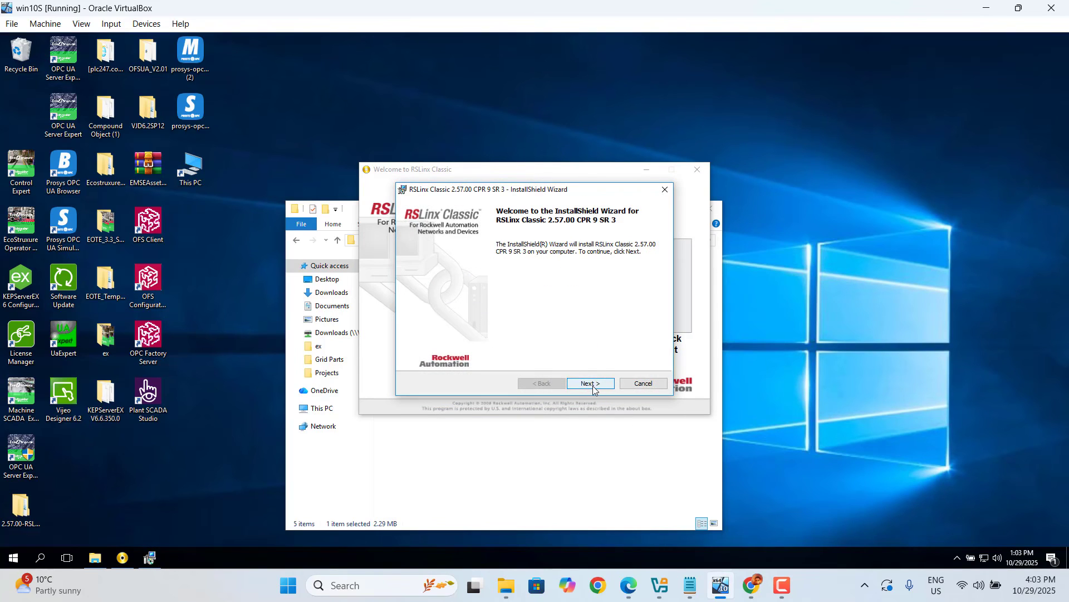
click(591, 384)
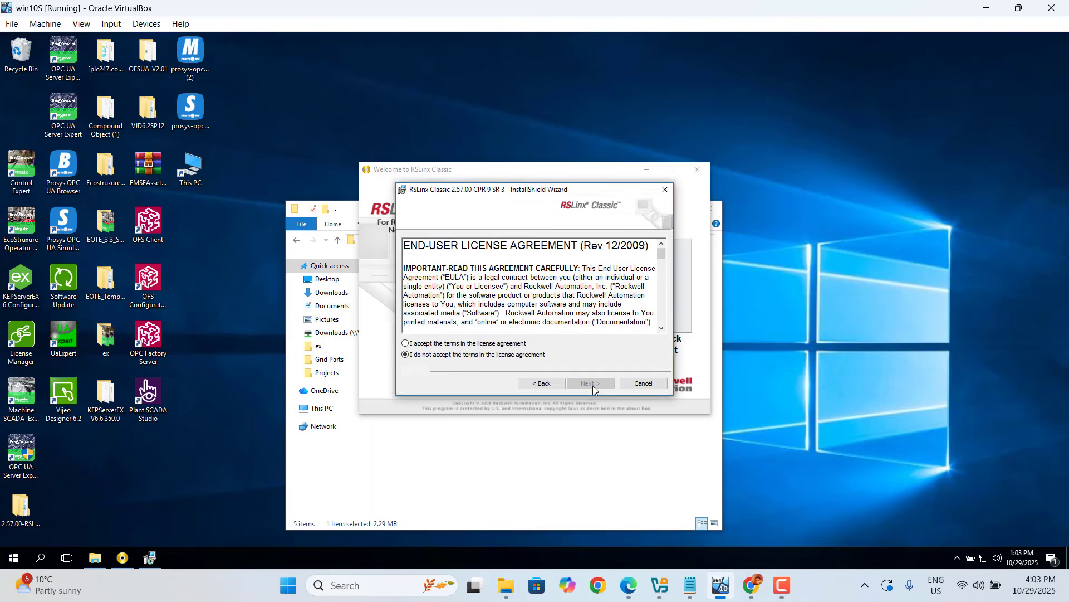
click(450, 343)
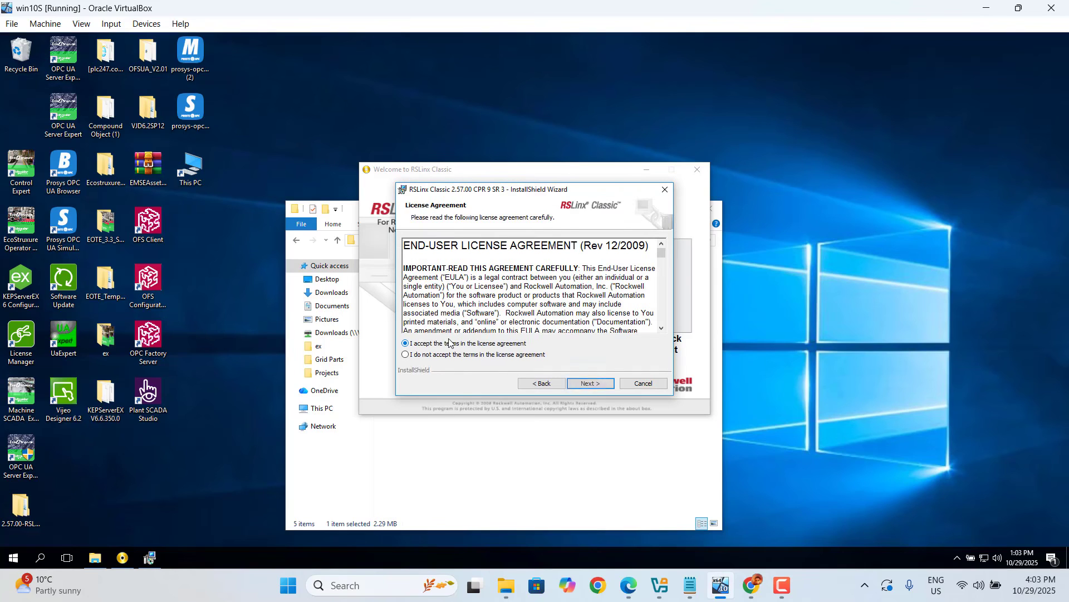
click(590, 383)
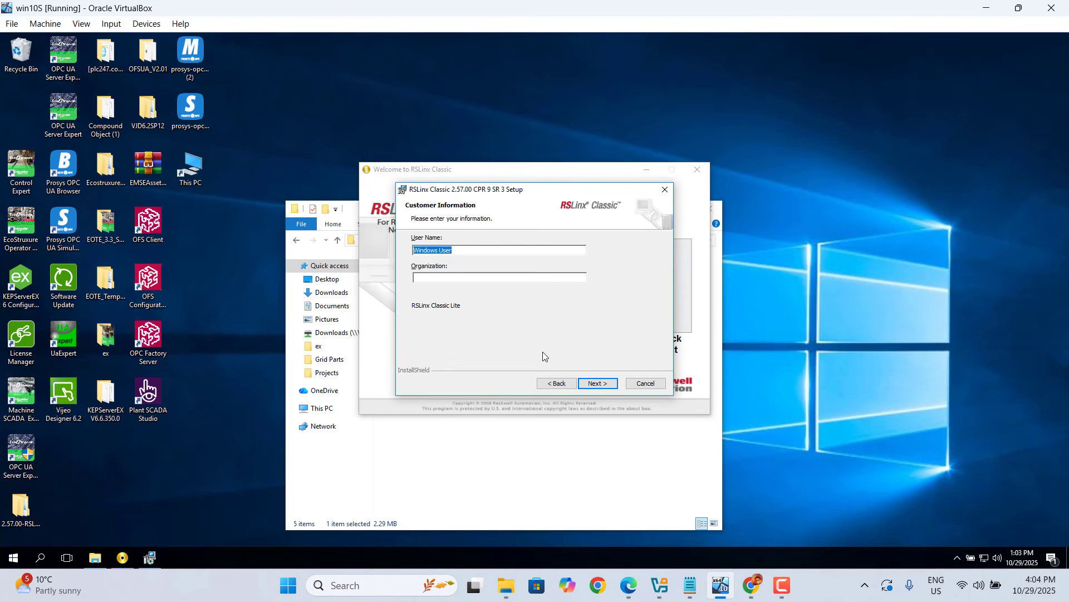
click(602, 387)
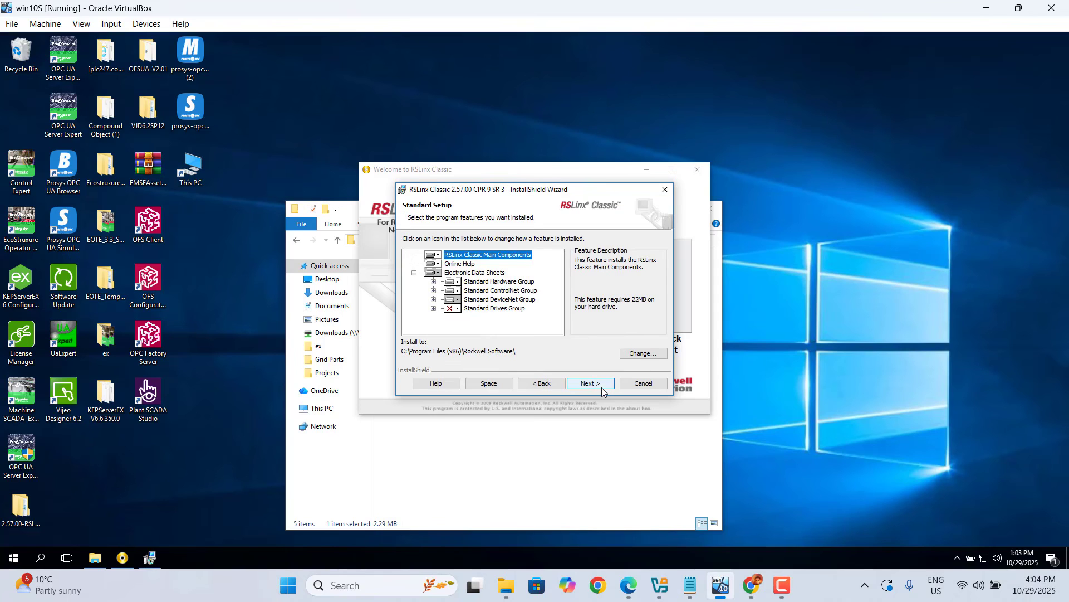
- Set the Standard Drives Group feature and all its subfeatures to install on the local hard drive
click(449, 310)
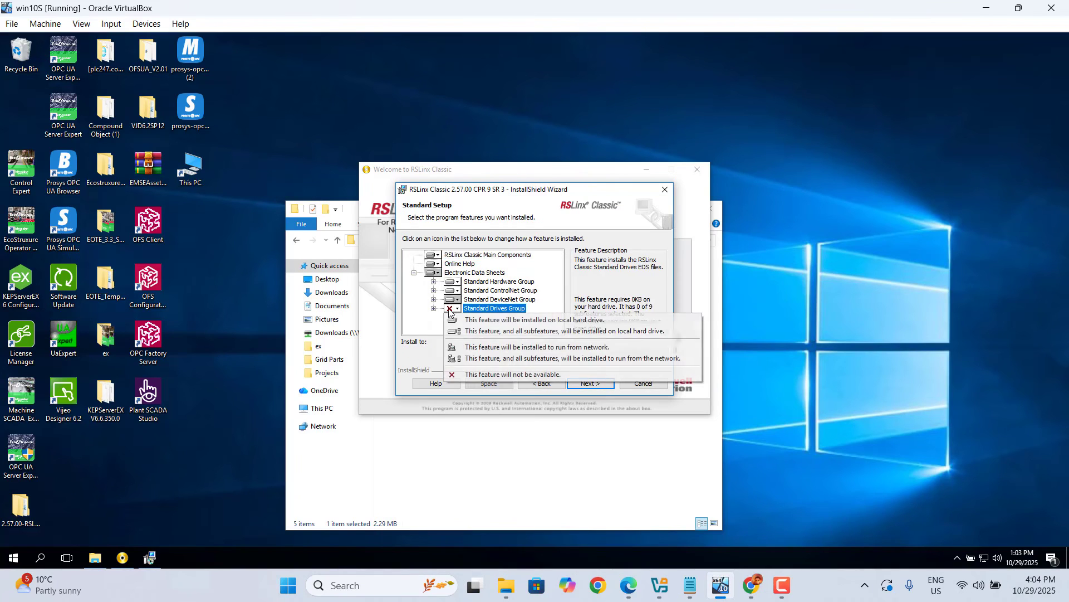
click(481, 363)
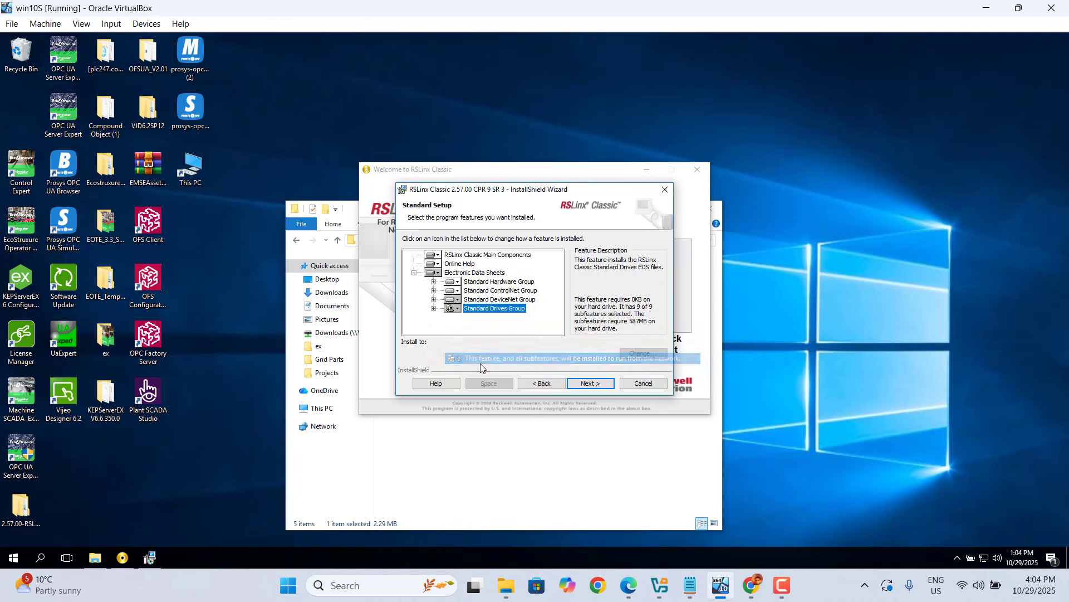
click(453, 309)
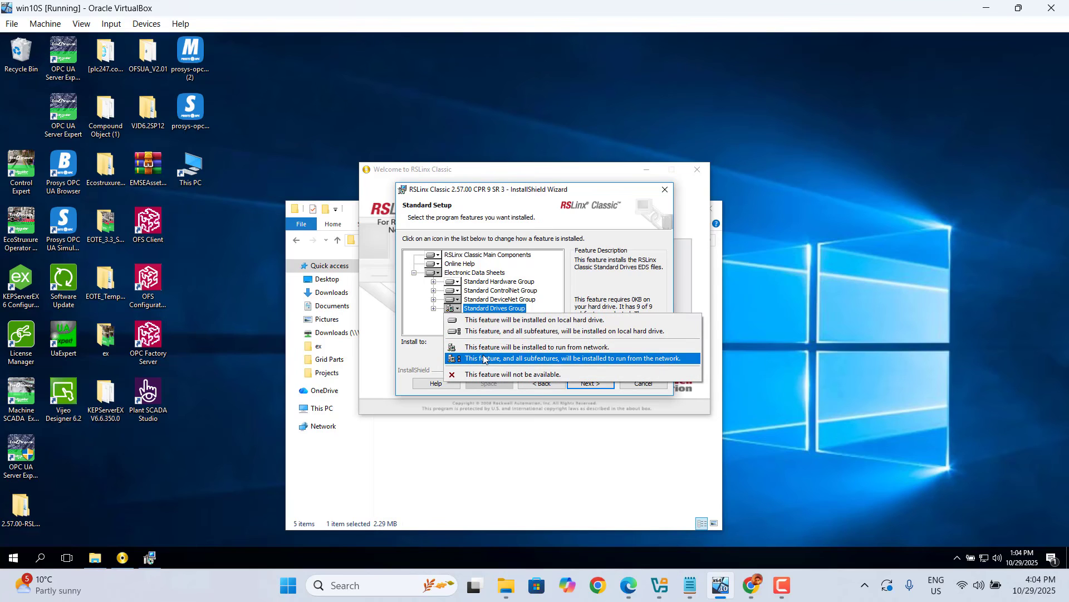
click(506, 331)
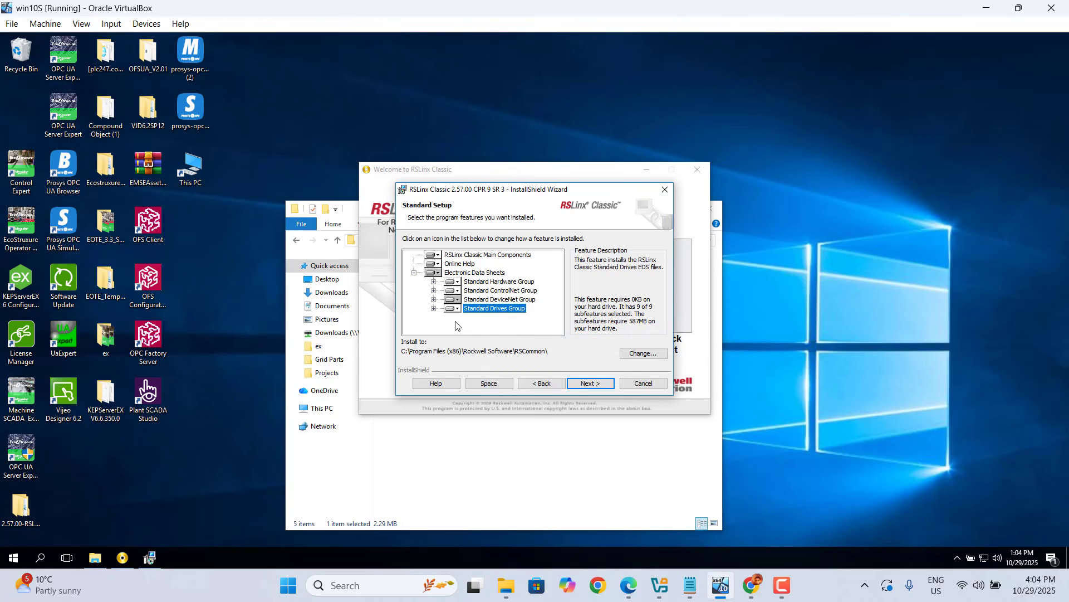
click(433, 308)
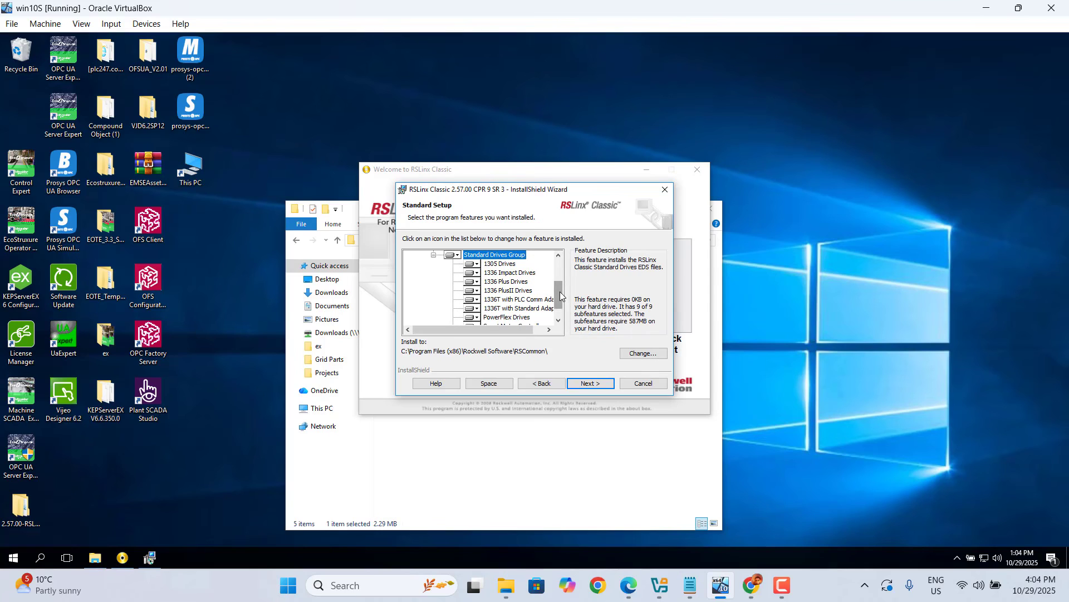
drag(558, 304, 558, 269)
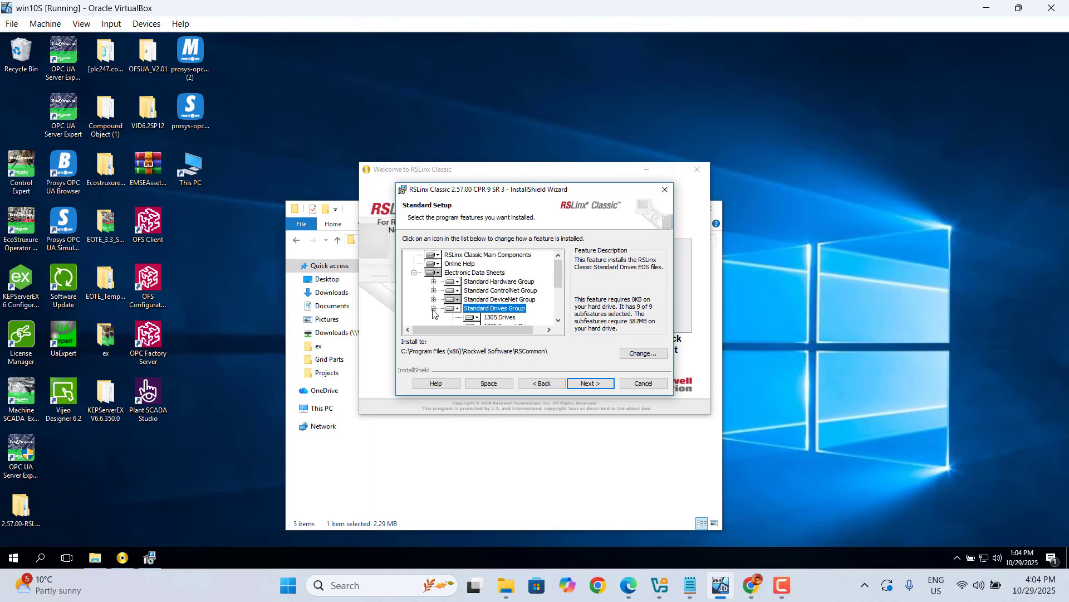
click(434, 308)
- Set the Standard DeviceNet Group and all its subfeatures to install on the local hard drive, then start the installation
click(434, 300)
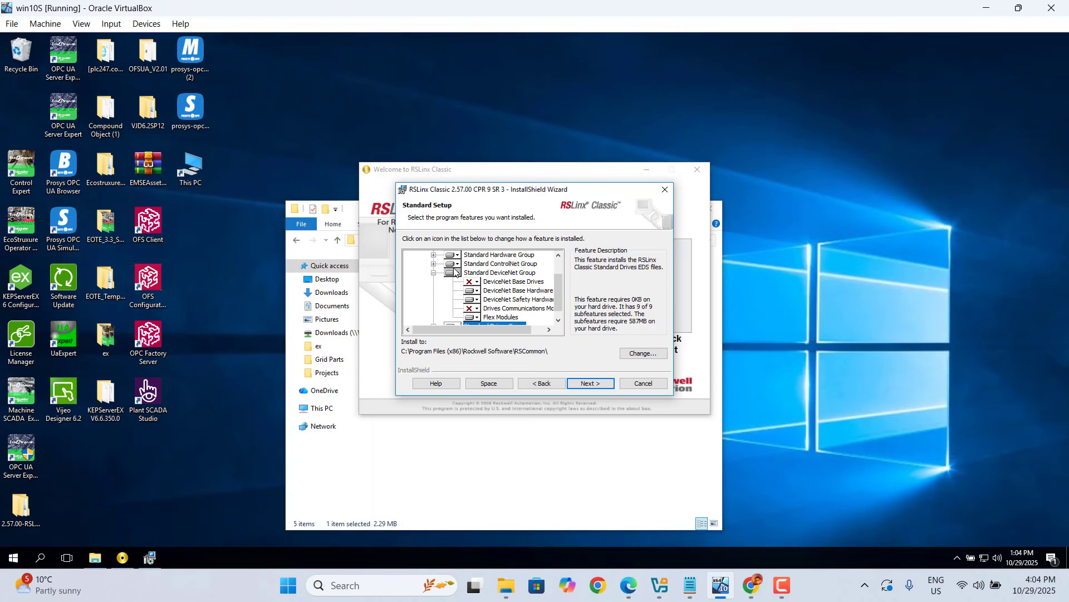
click(454, 273)
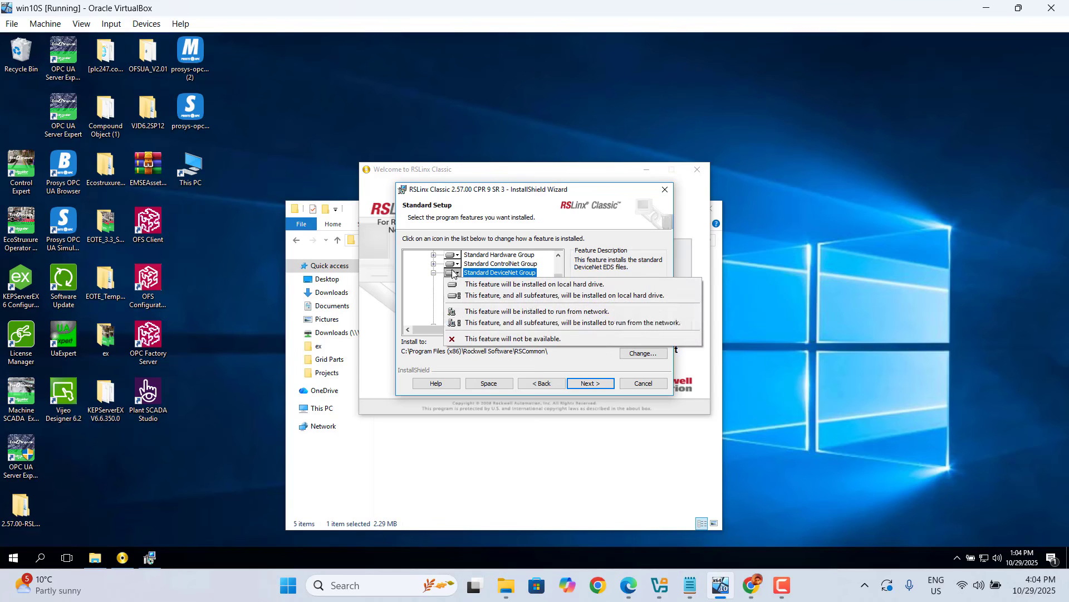
click(525, 296)
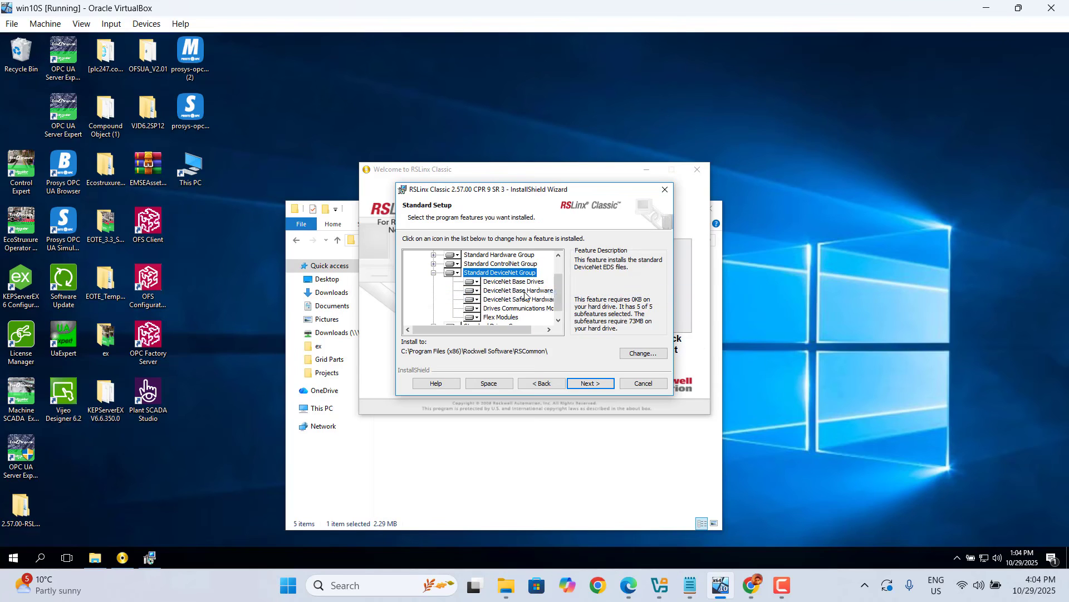
scroll(563, 268, up, 1)
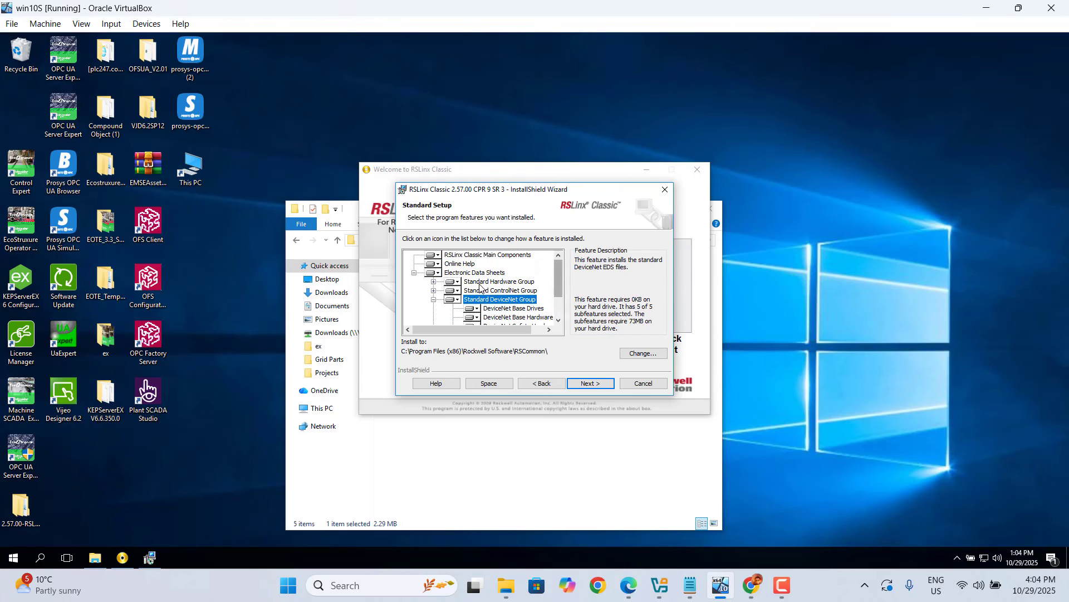
click(434, 300)
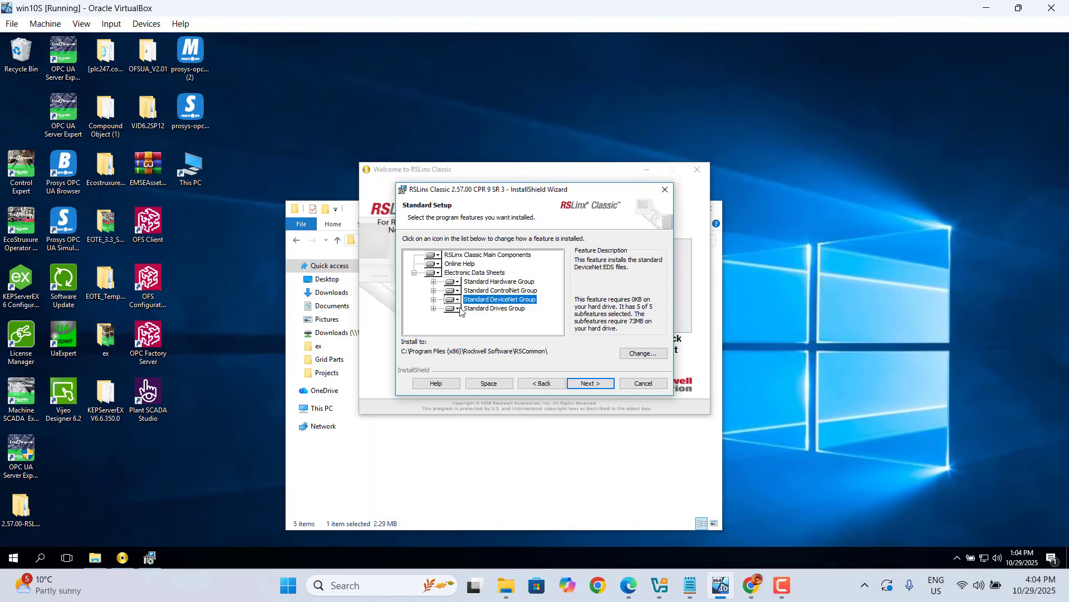
click(592, 384)
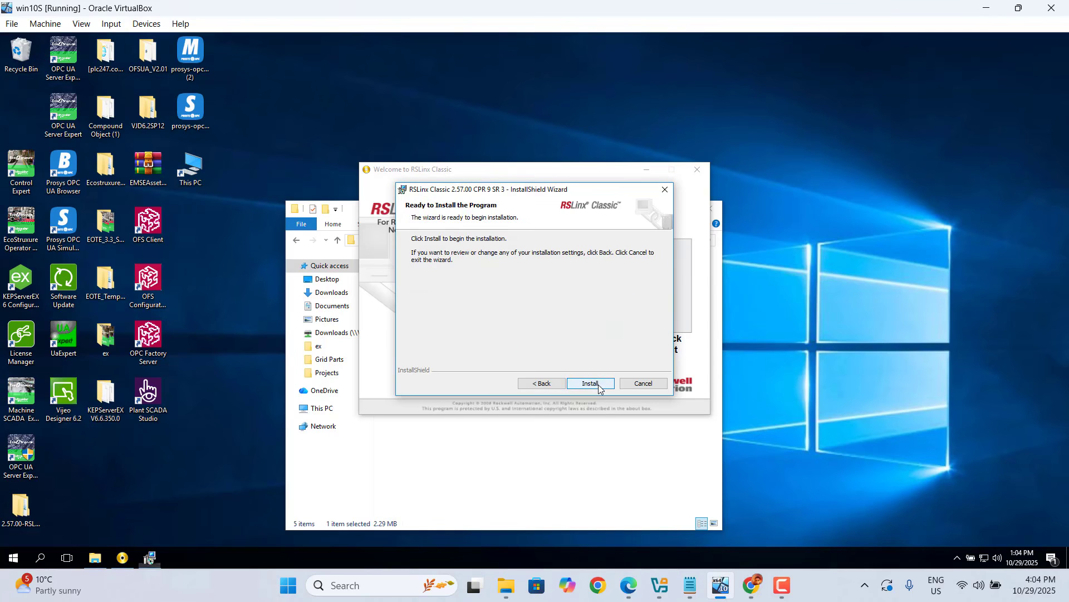
click(598, 385)
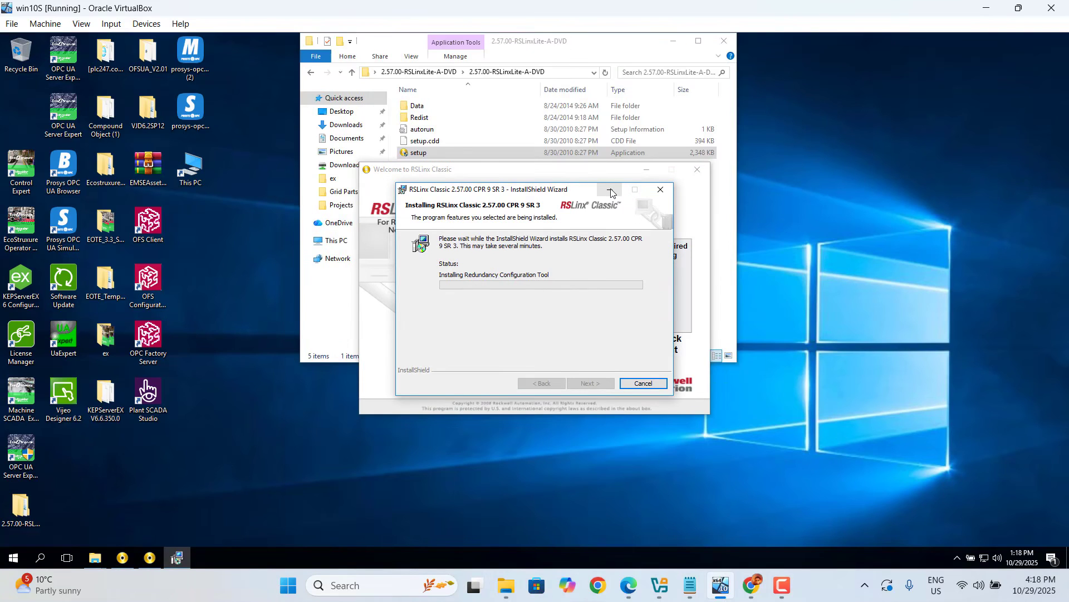
- Minimize the RSLinx Classic welcome page and the Explorer window while the installation runs
click(647, 168)
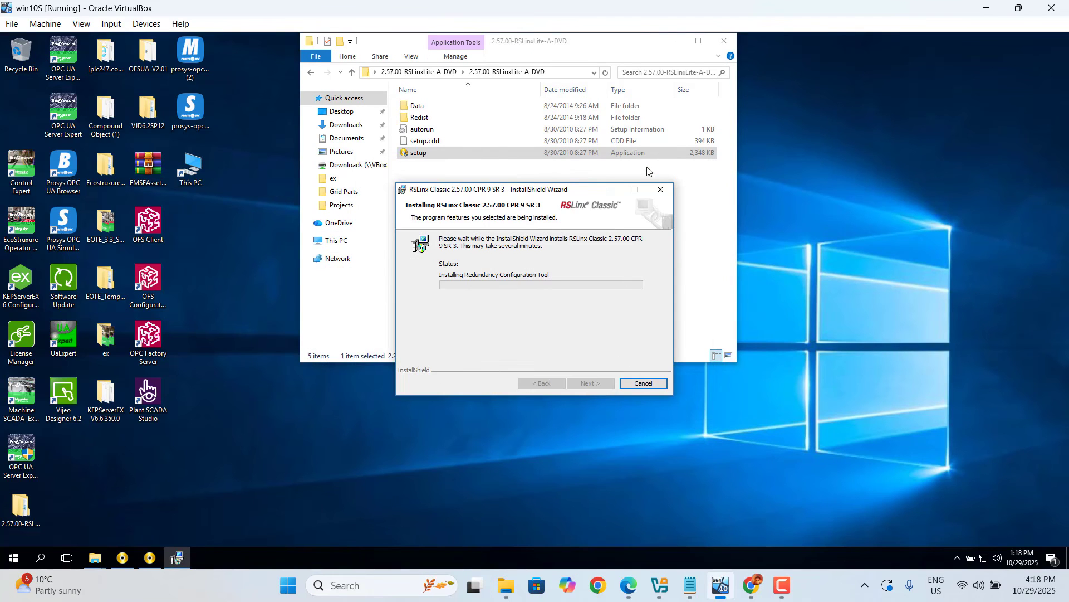
click(672, 47)
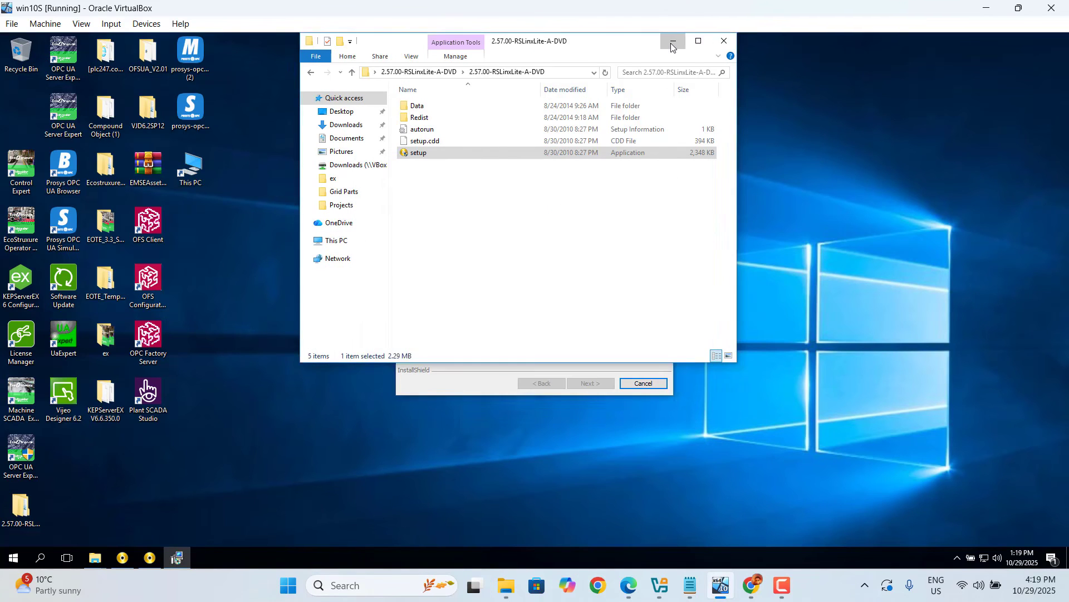
click(671, 44)
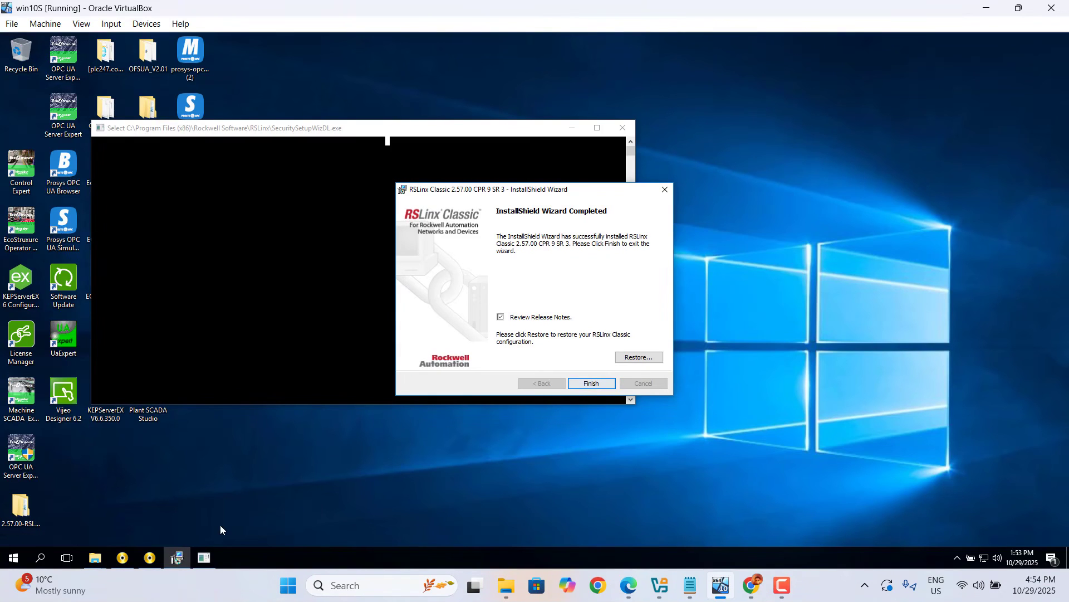
- Finish the RSLinx Classic installation wizard and close the release notes window
mouse_move(182, 560)
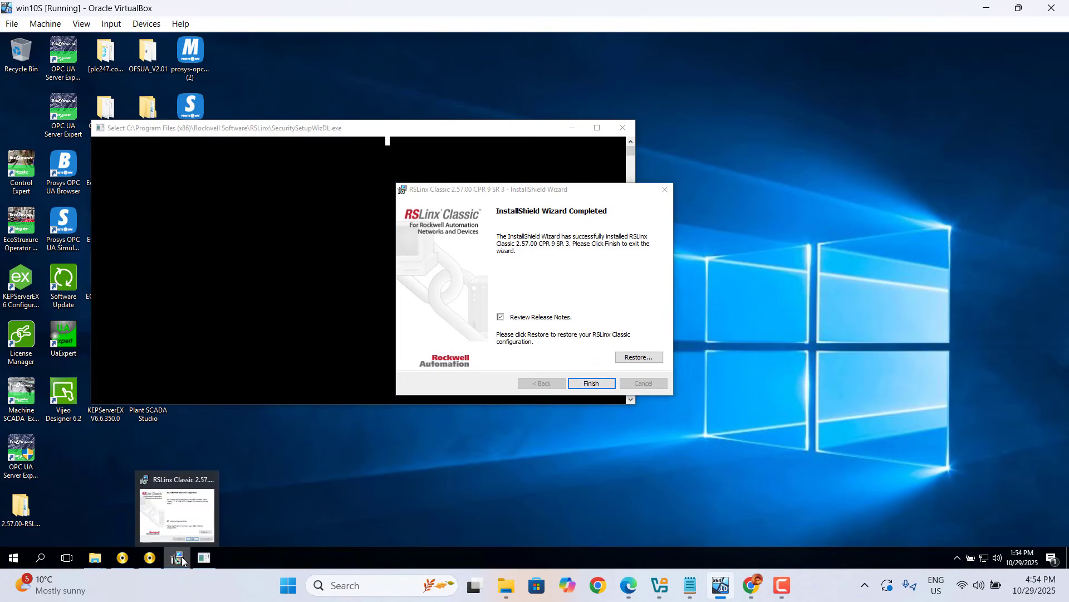
click(474, 313)
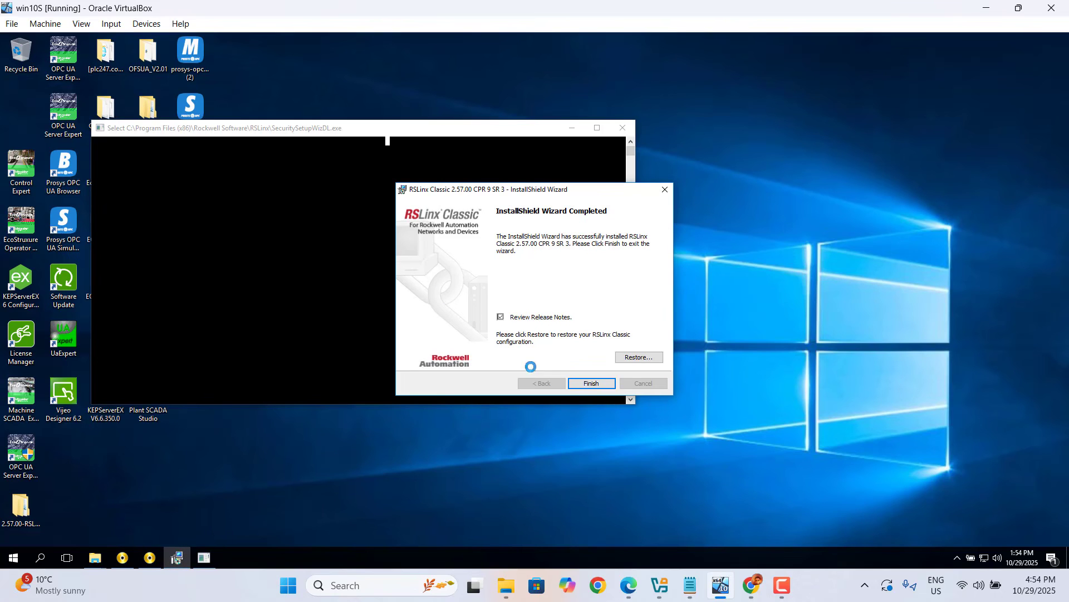
click(592, 384)
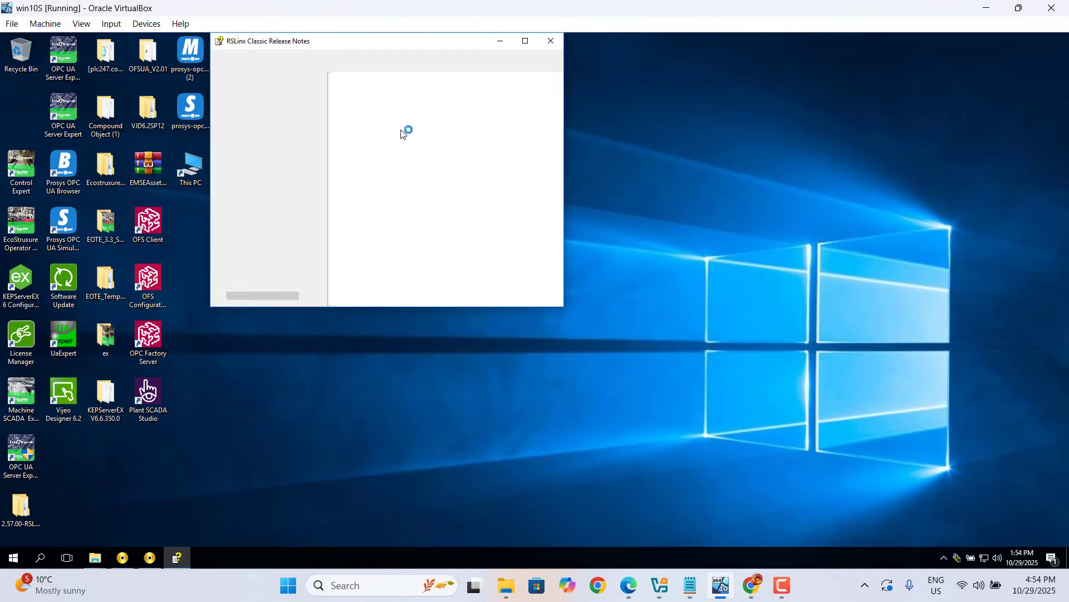
click(551, 46)
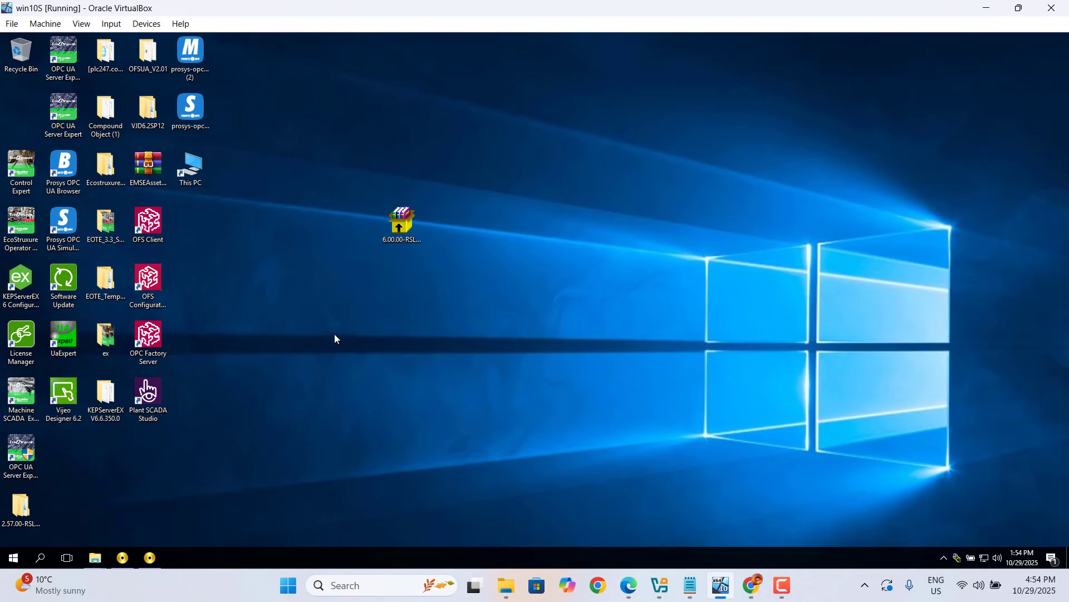
- Extract the RSLogix Emulate 500 archive into its own folder on the desktop and delete the archive
right_click(402, 226)
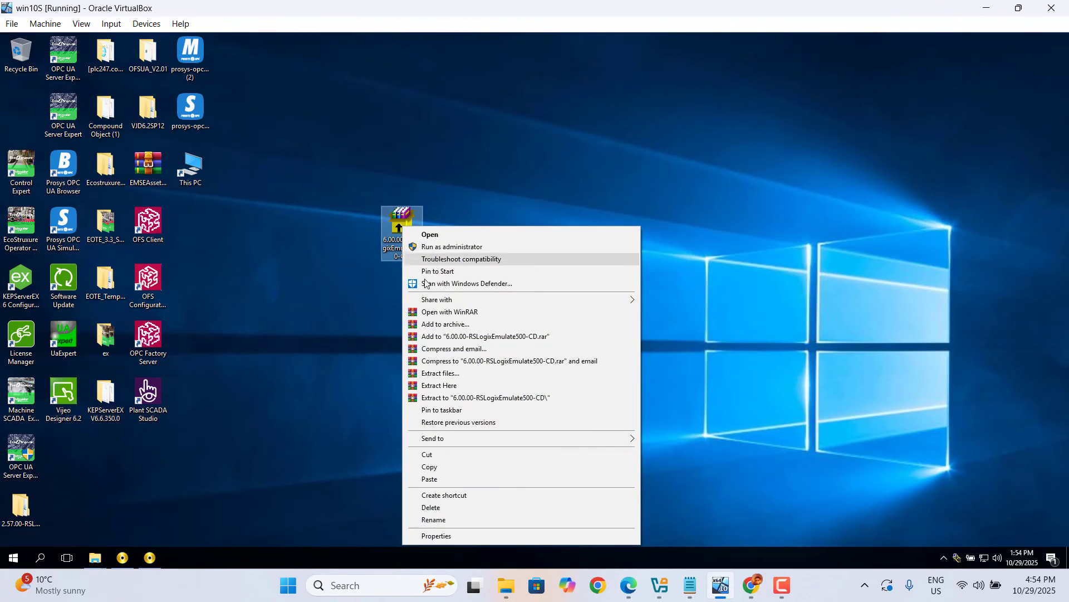
click(479, 399)
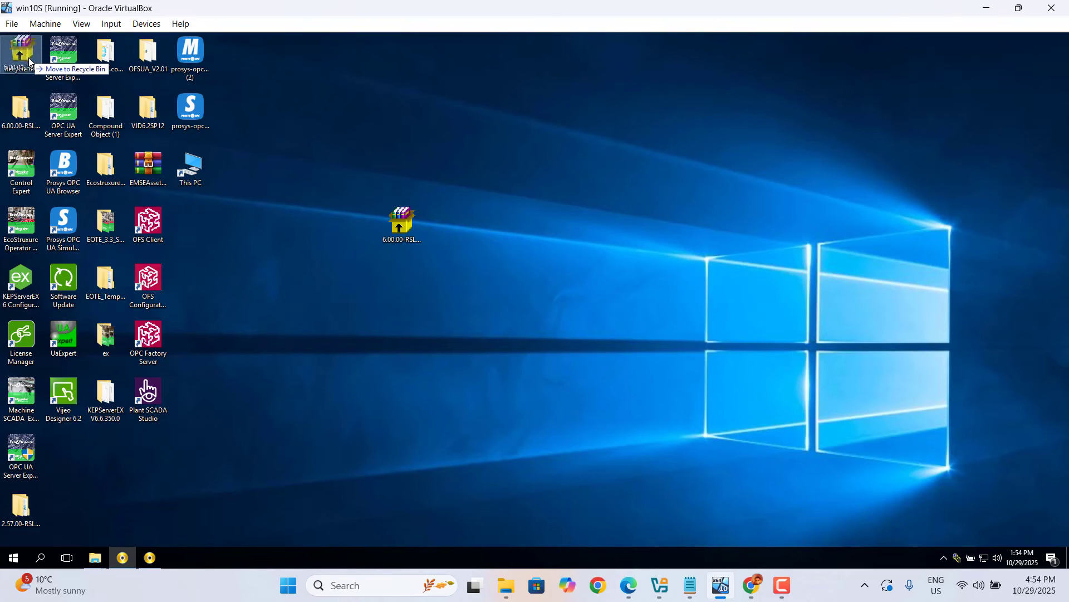
key(Delete)
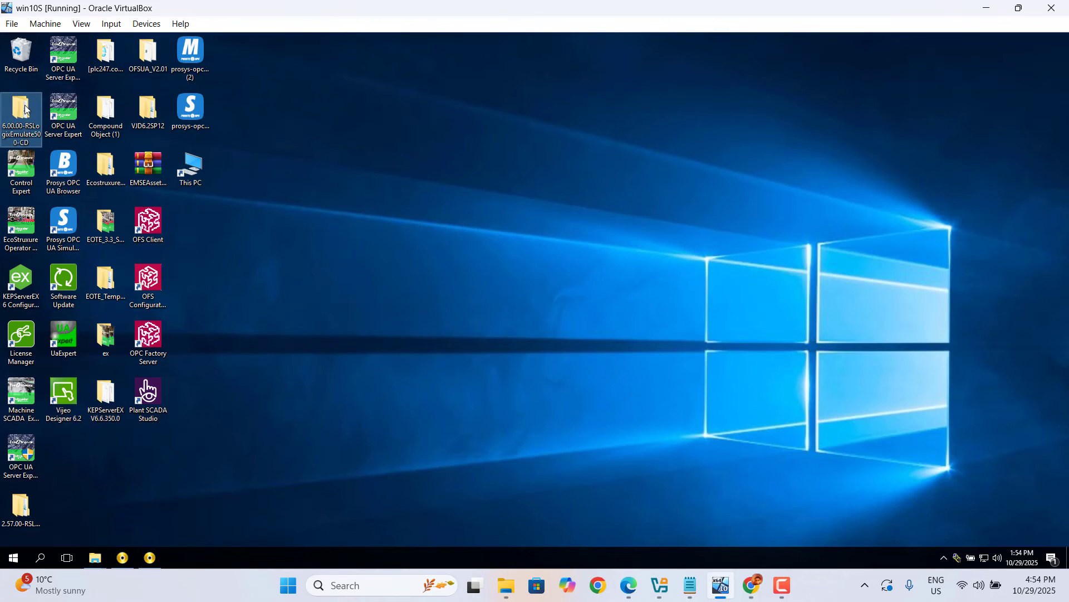
- Open the extracted 6.00.00-RSLogixEmulate500-CD folder and launch its Setup application
double_click(25, 109)
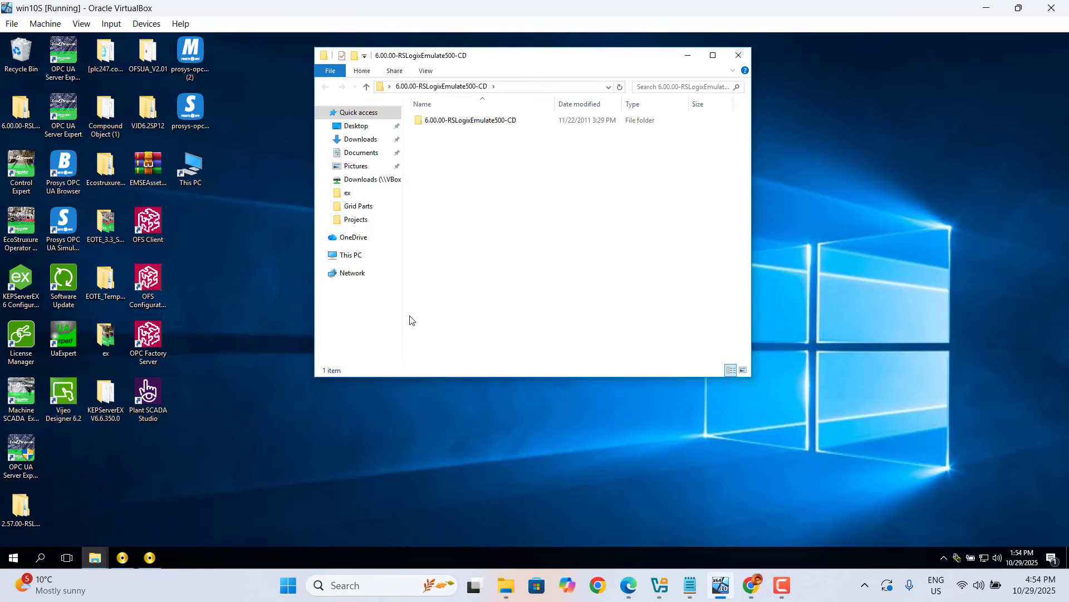
click(462, 121)
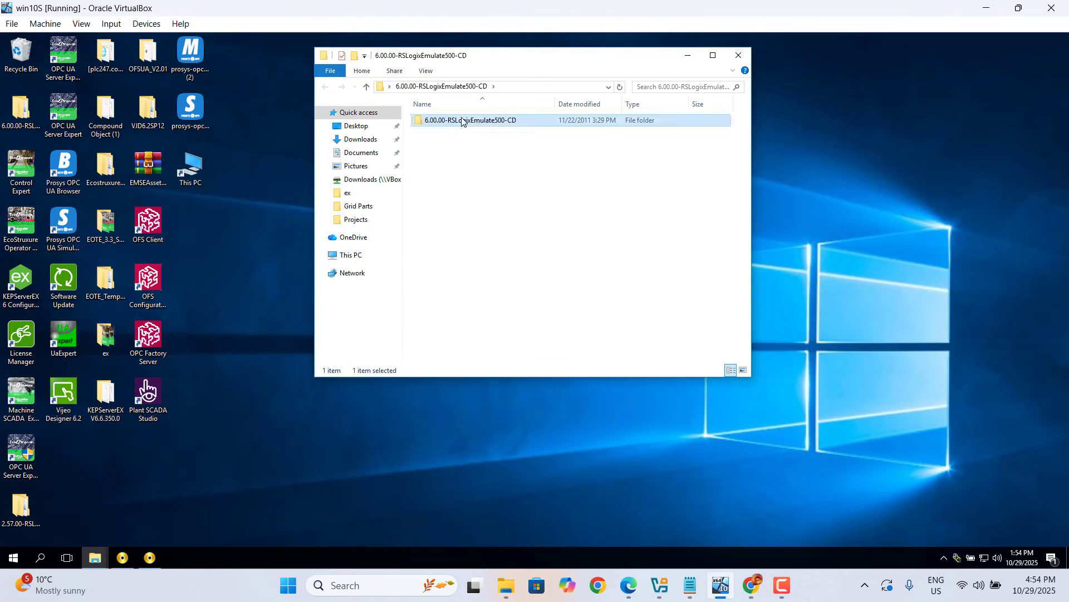
double_click(462, 121)
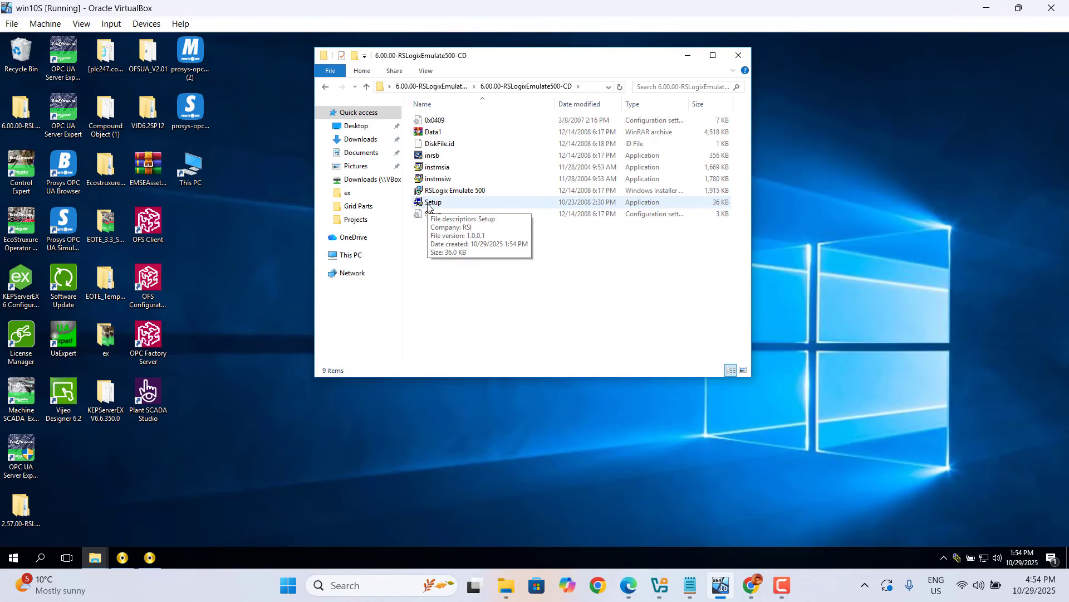
double_click(446, 192)
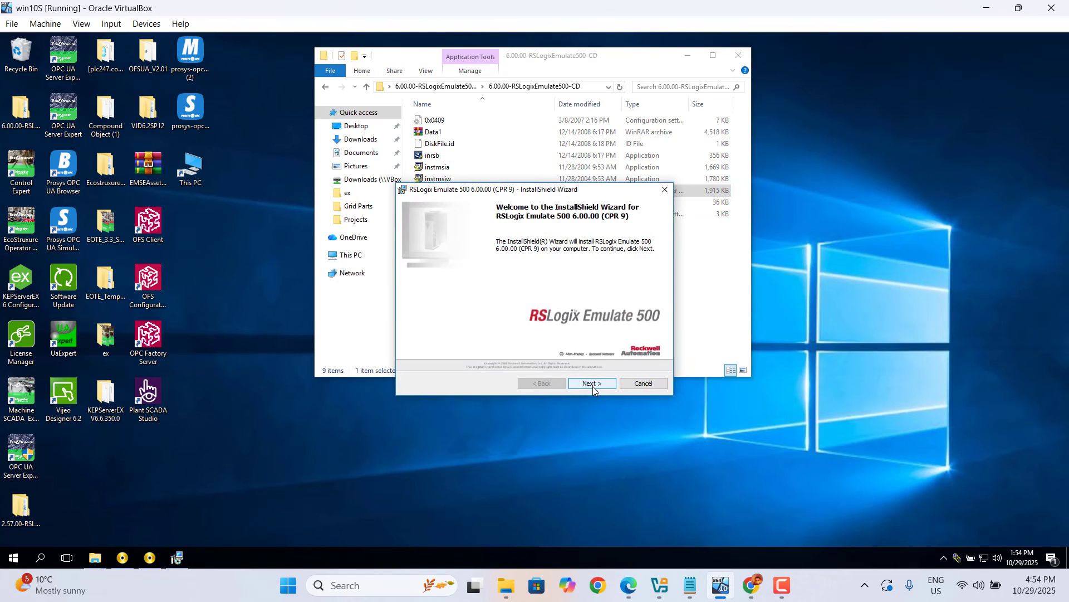
- Accept the license agreement, keep the default customer information and install RSLogix Emulate 500
click(592, 384)
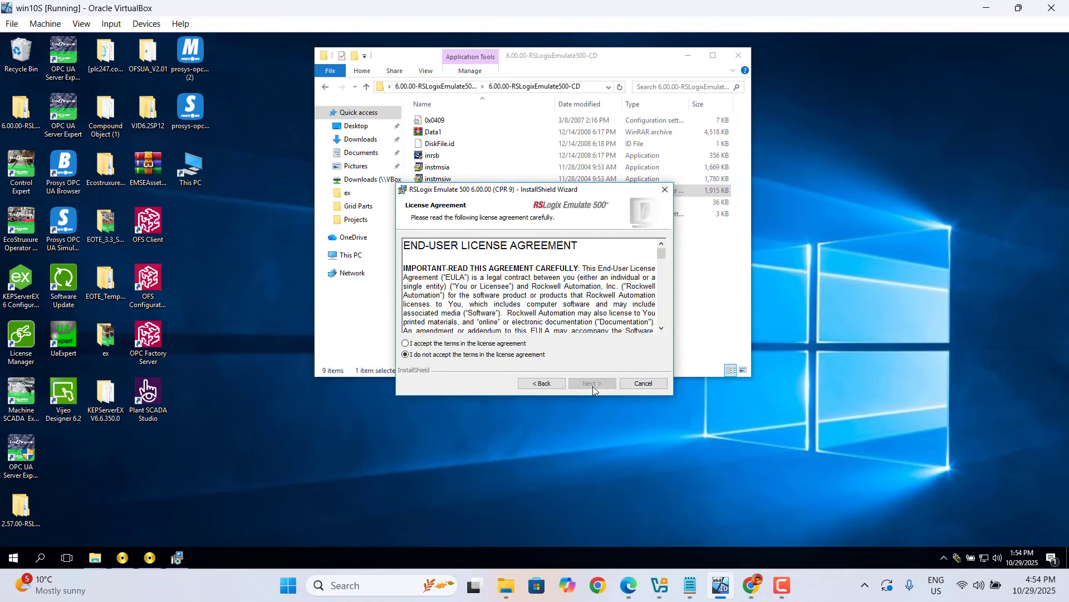
click(433, 343)
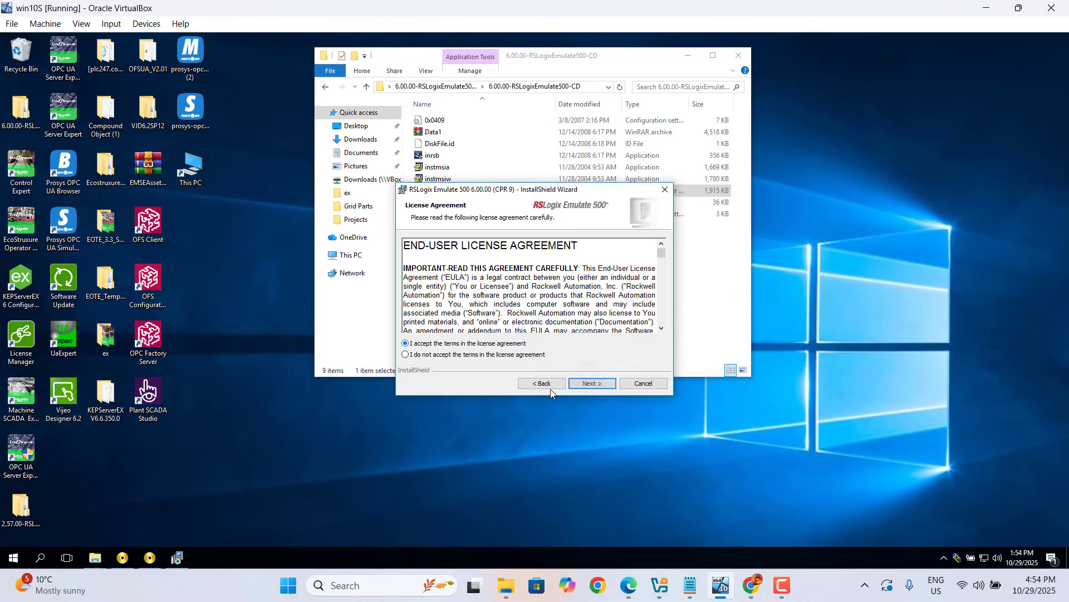
click(593, 385)
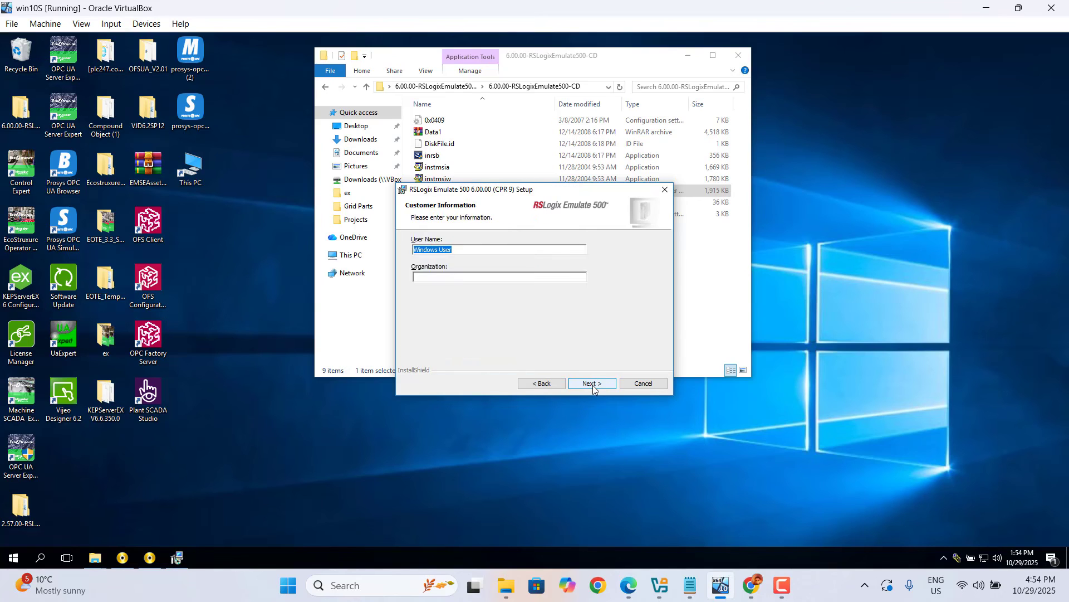
click(593, 385)
click(593, 384)
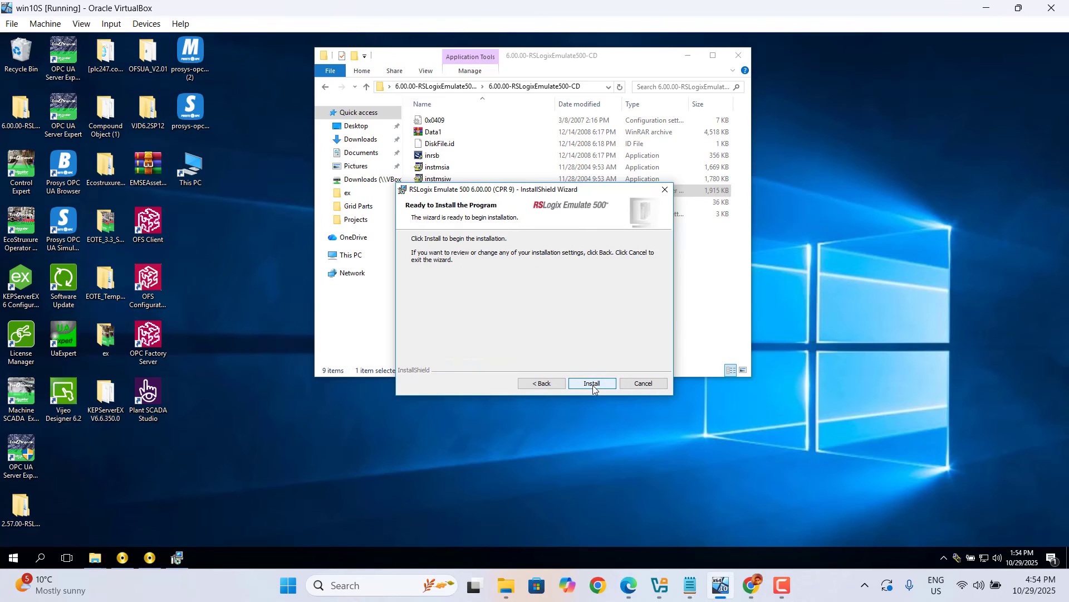
click(593, 385)
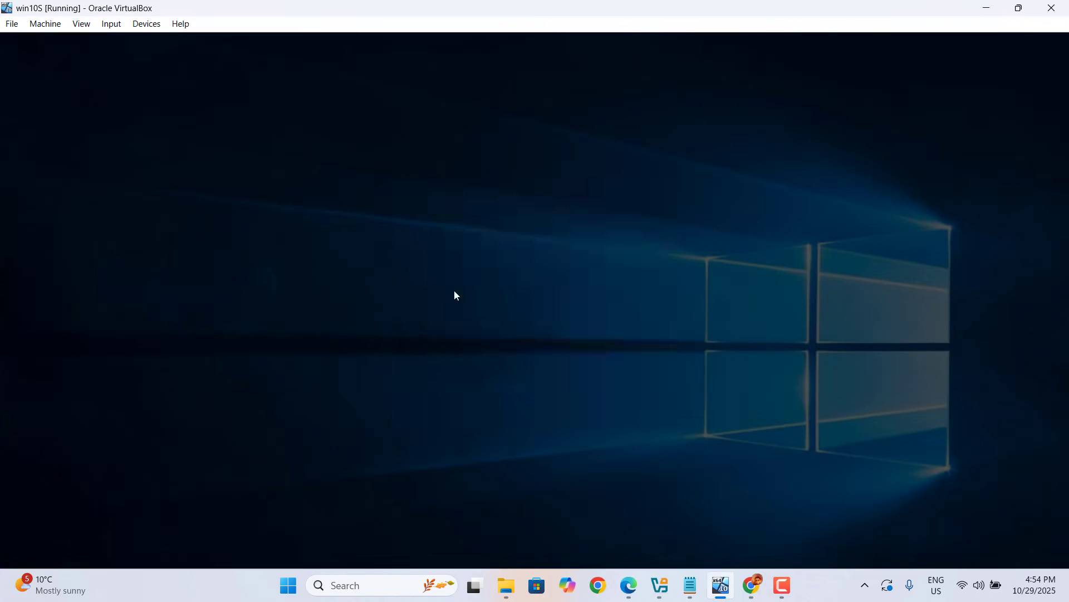
click(468, 399)
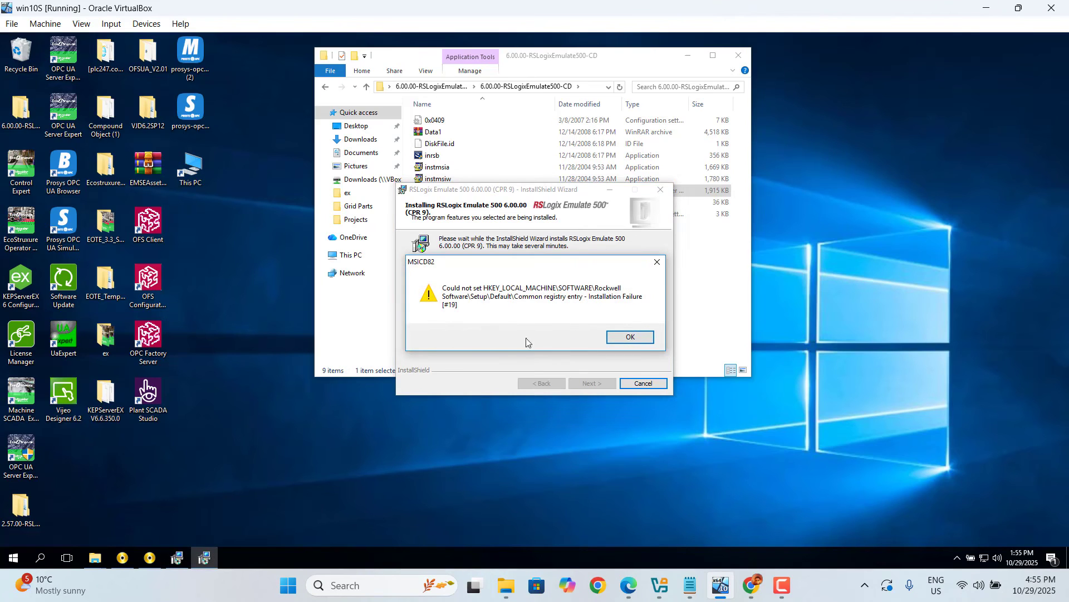
- Dismiss the registry error, finish the RSLogix Emulate 500 wizard and close the installer folder window
click(653, 342)
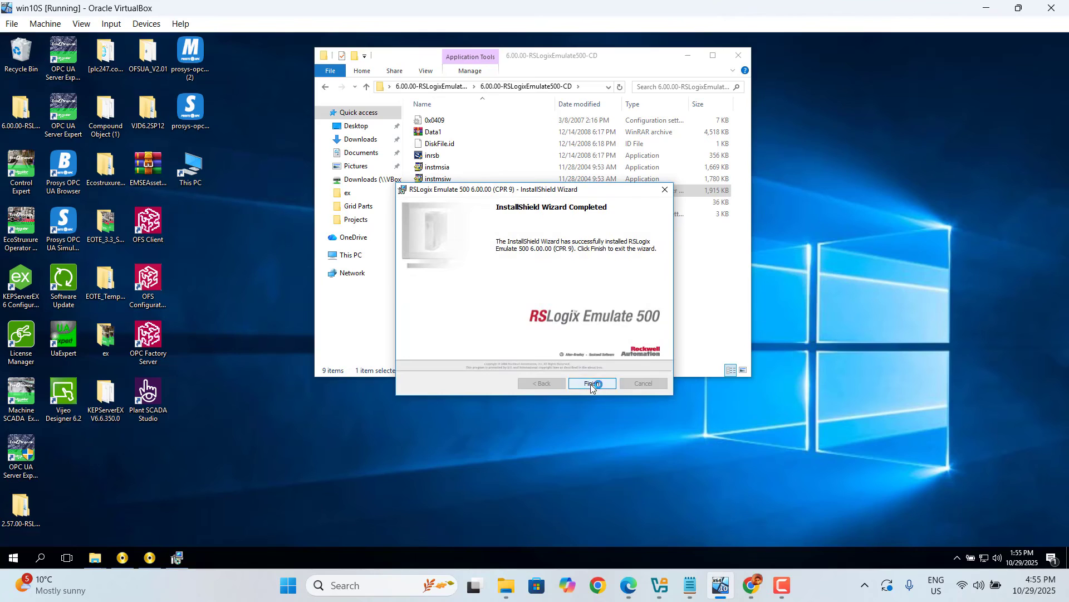
click(591, 383)
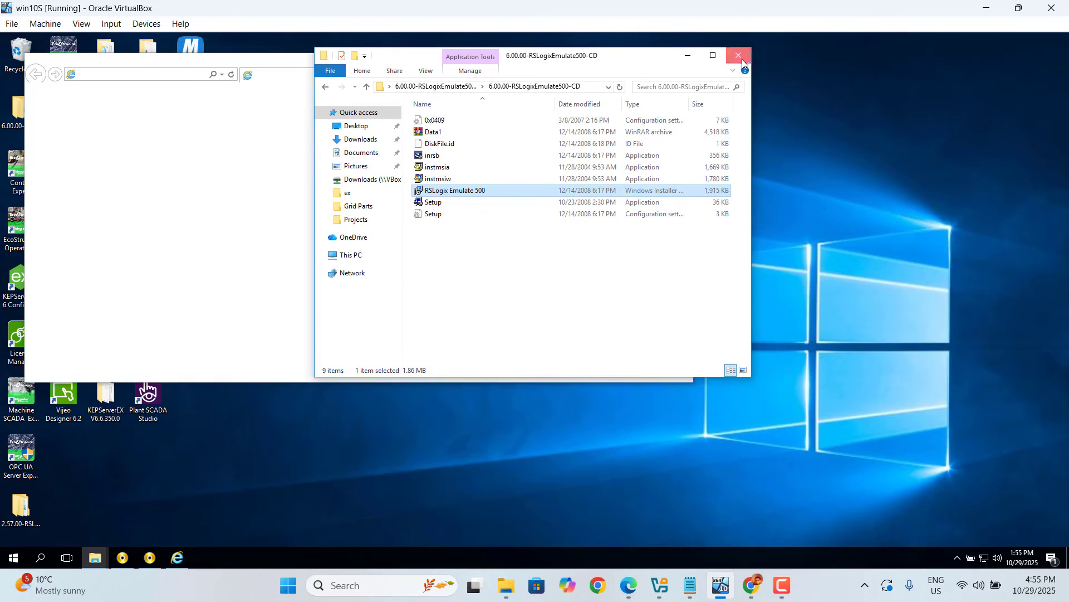
click(740, 57)
- Close the leftover browser window and the RSLinx Classic welcome page
click(679, 61)
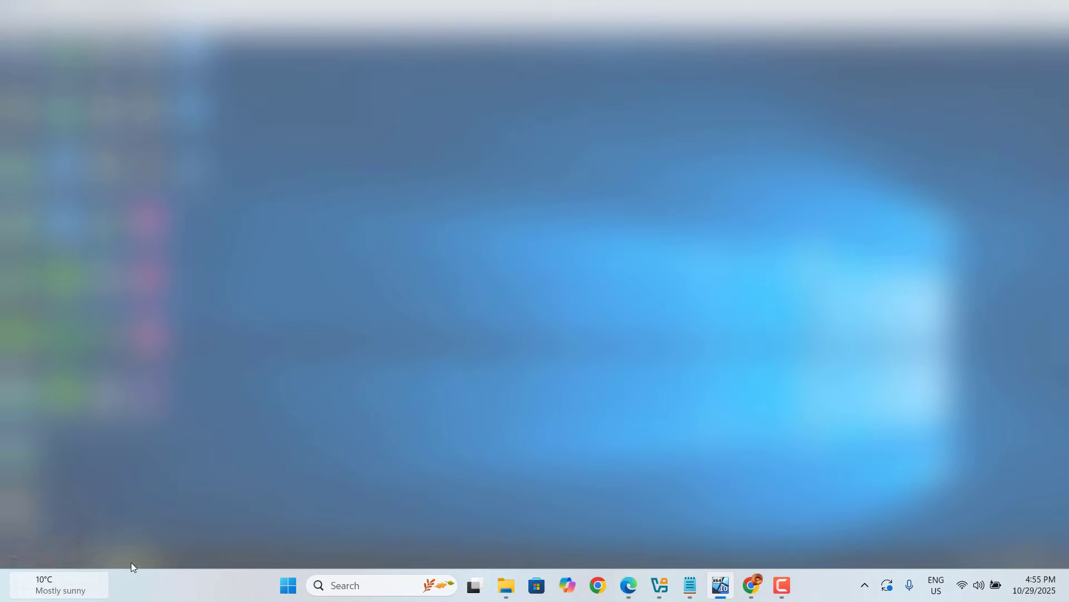
click(1037, 322)
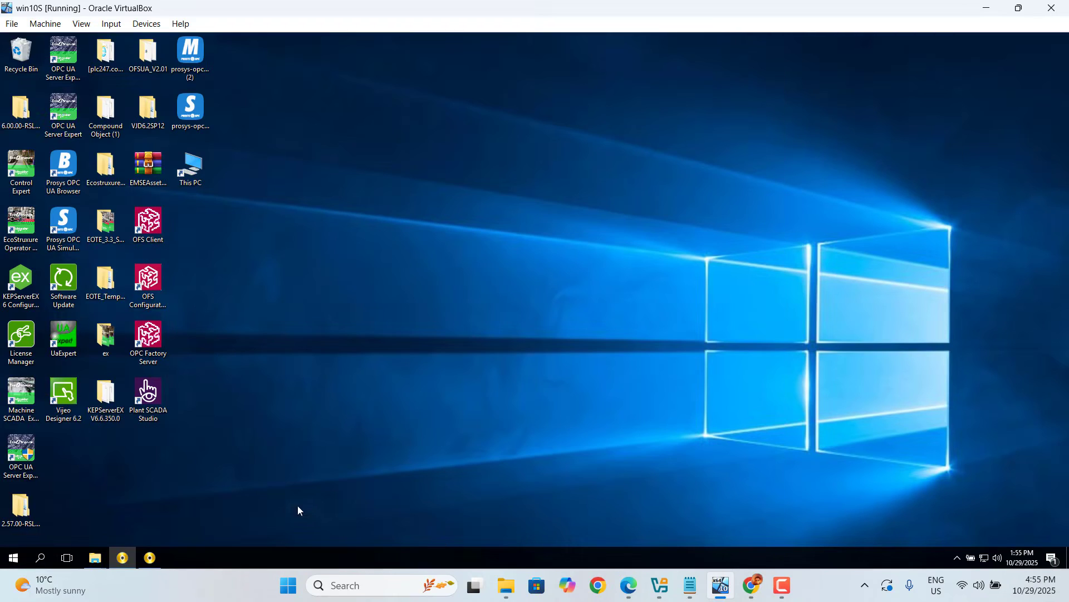
click(147, 558)
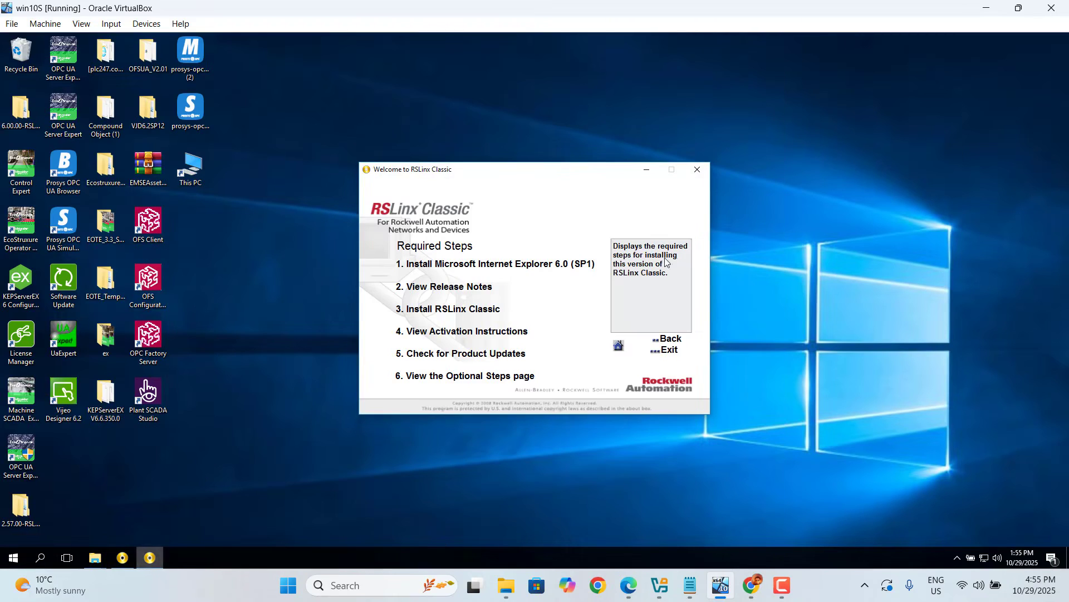
click(698, 169)
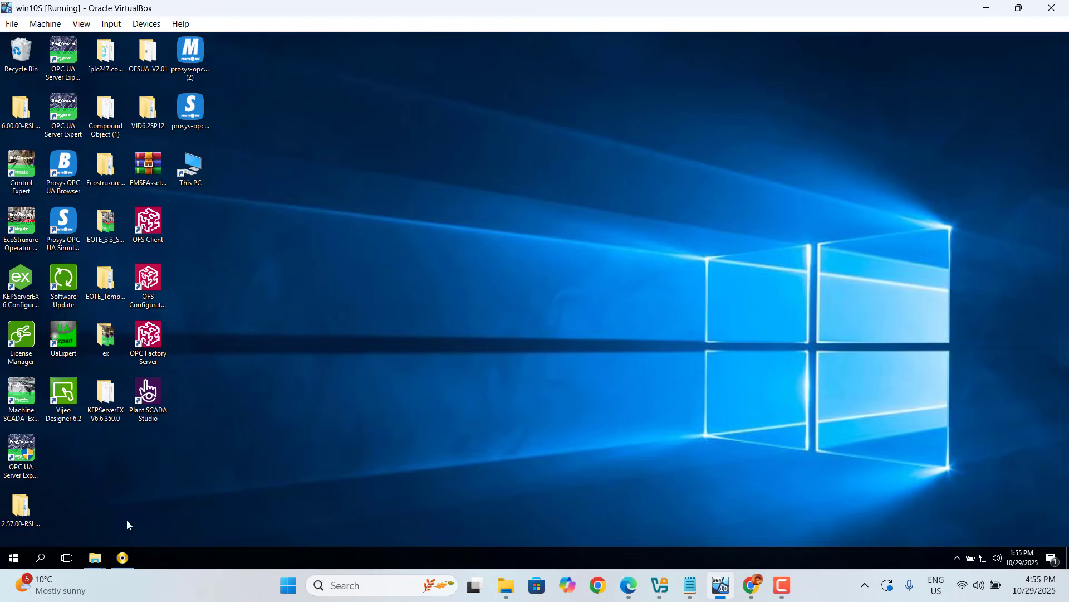
click(123, 557)
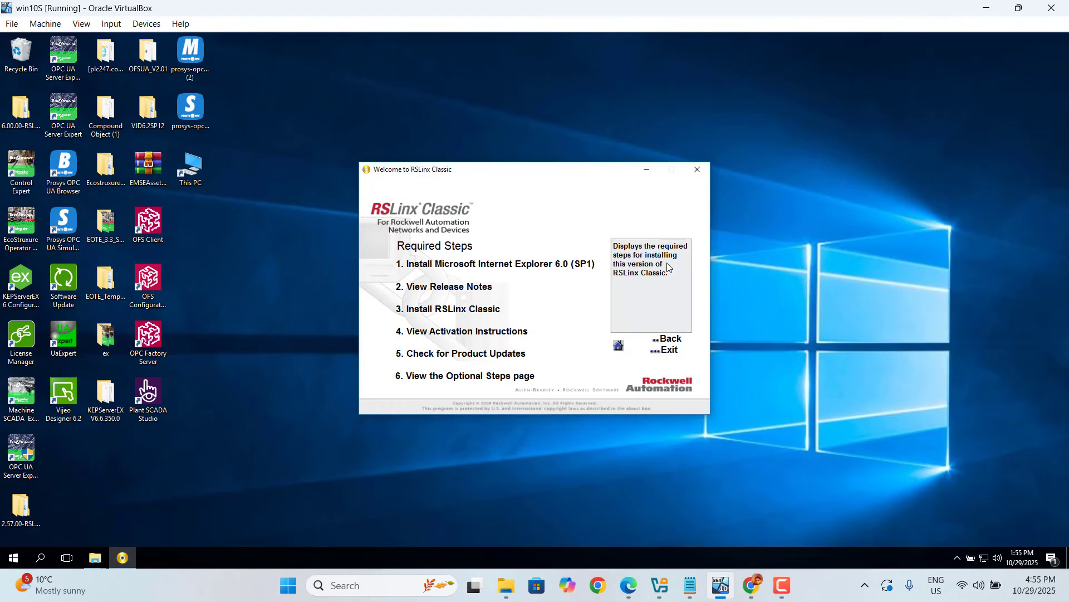
click(702, 170)
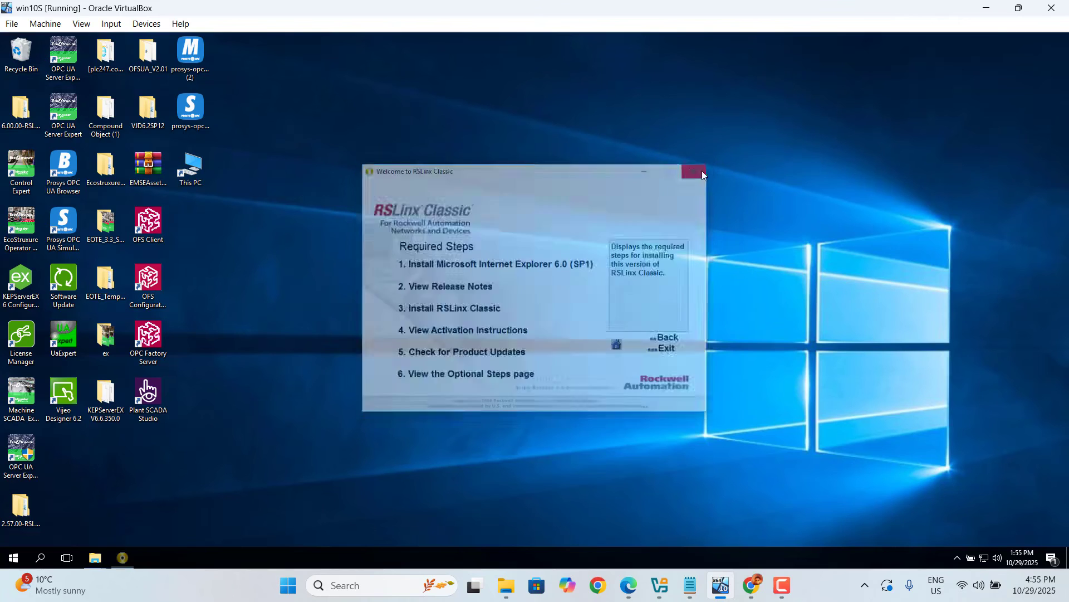
- Pin RSLinx Classic from the recently added apps to Start and launch it from its tile
mouse_move(11, 576)
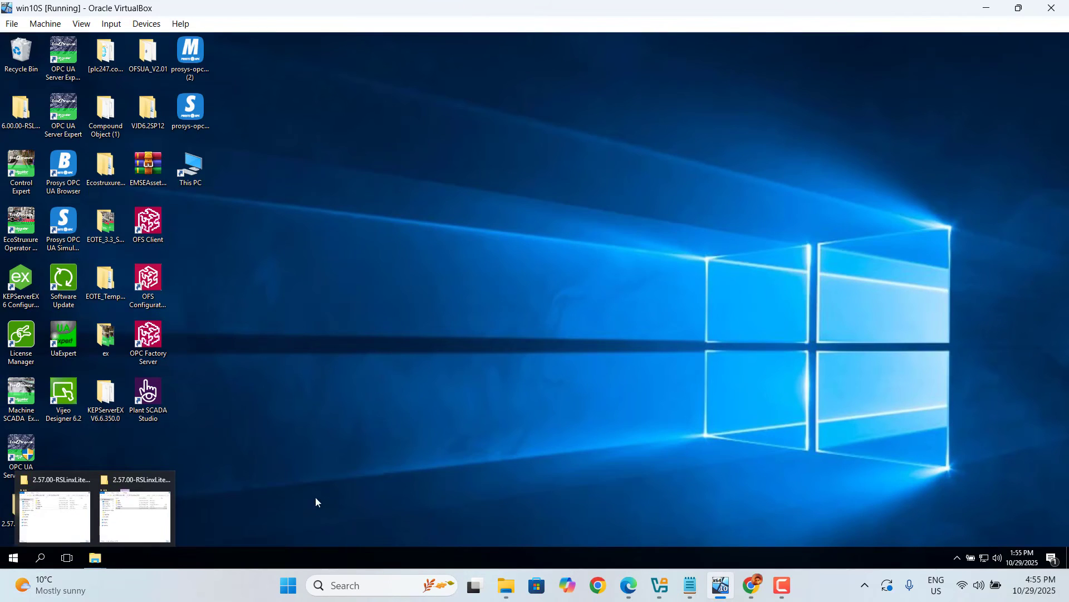
click(14, 558)
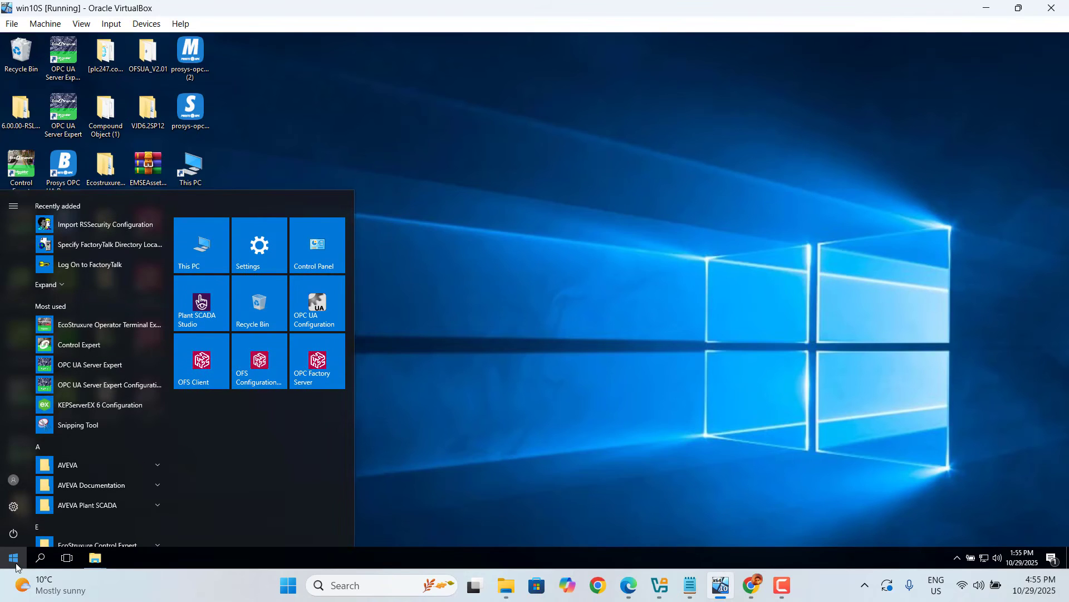
click(52, 287)
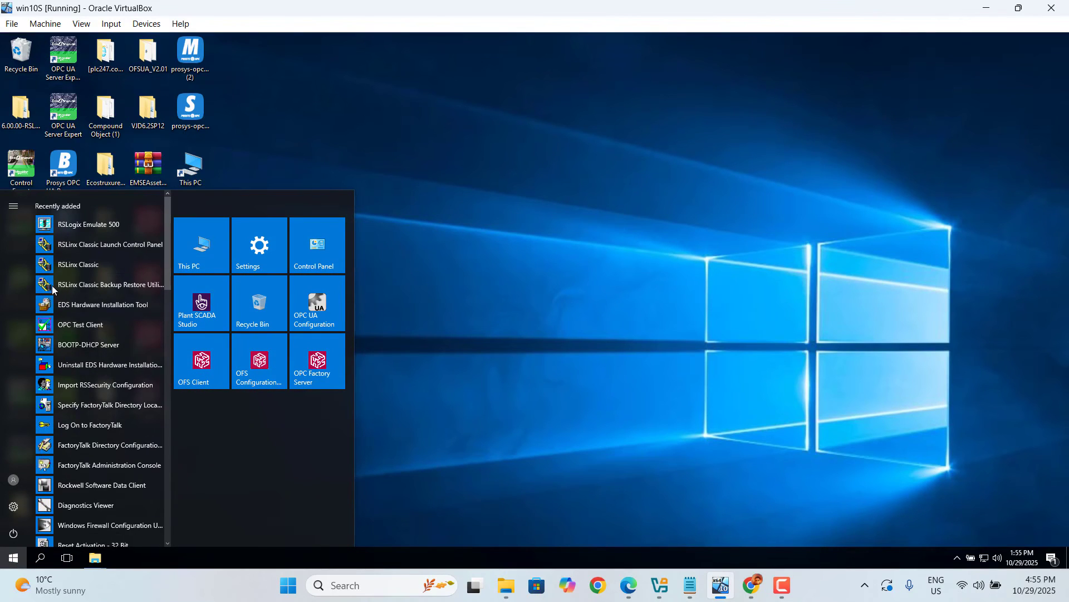
right_click(81, 271)
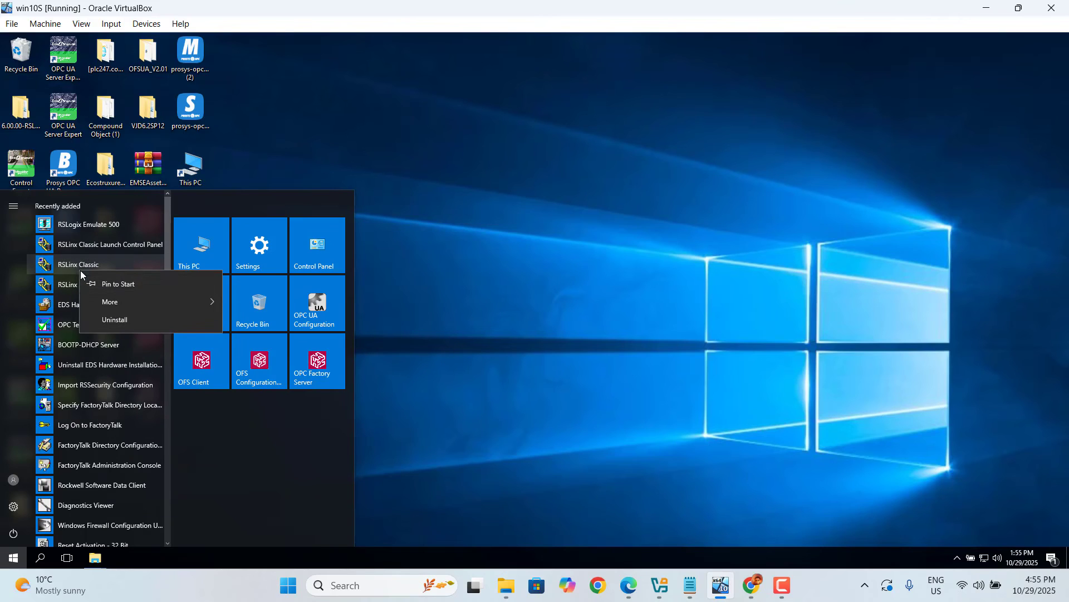
click(116, 282)
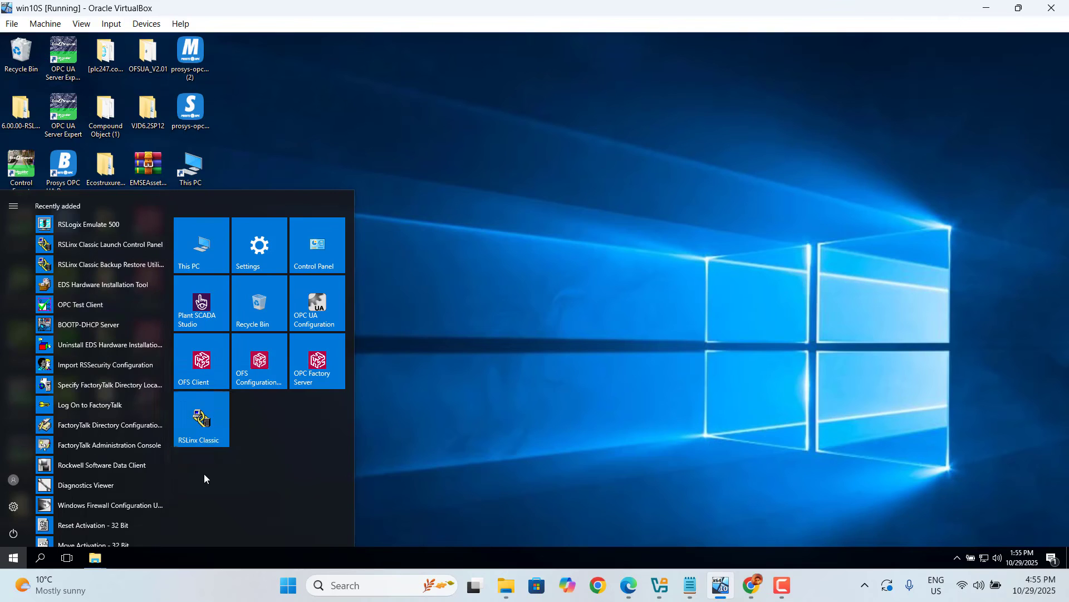
click(204, 428)
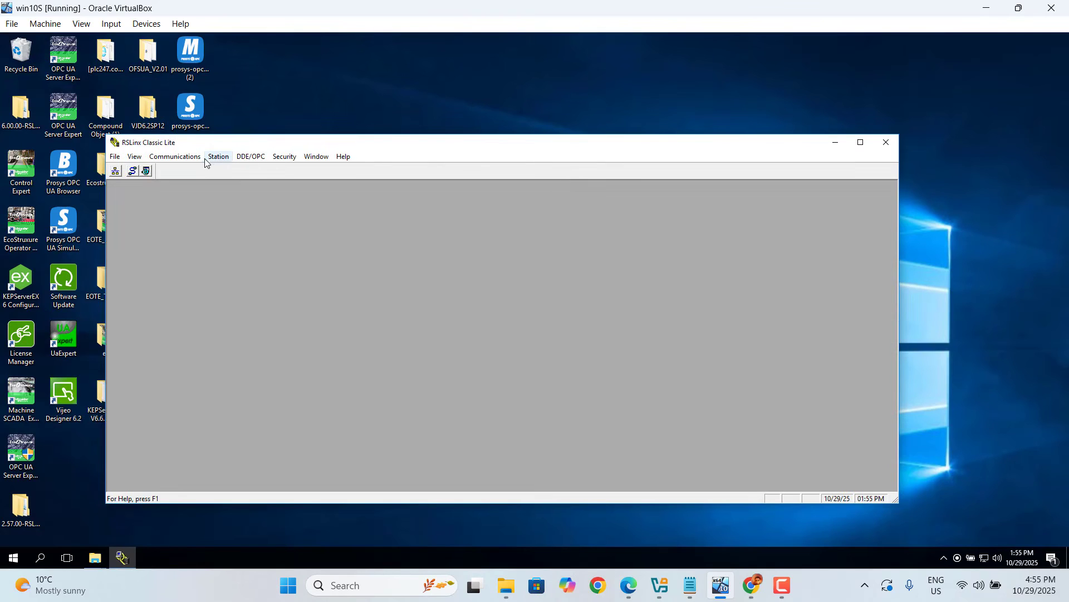
- Review the available driver types in the Configure Drivers dialog, then close it
click(174, 160)
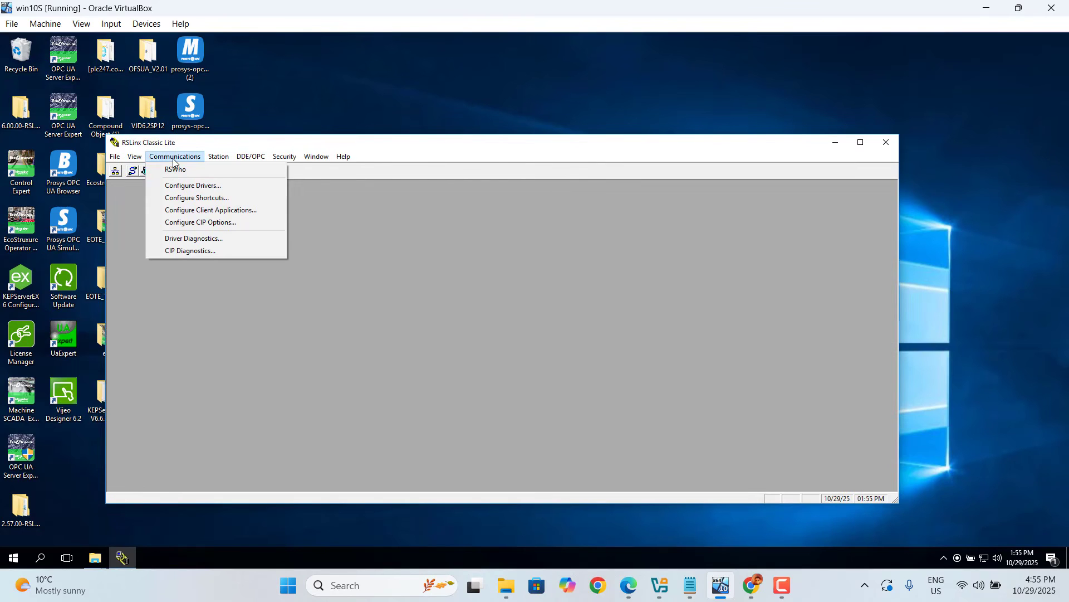
click(187, 189)
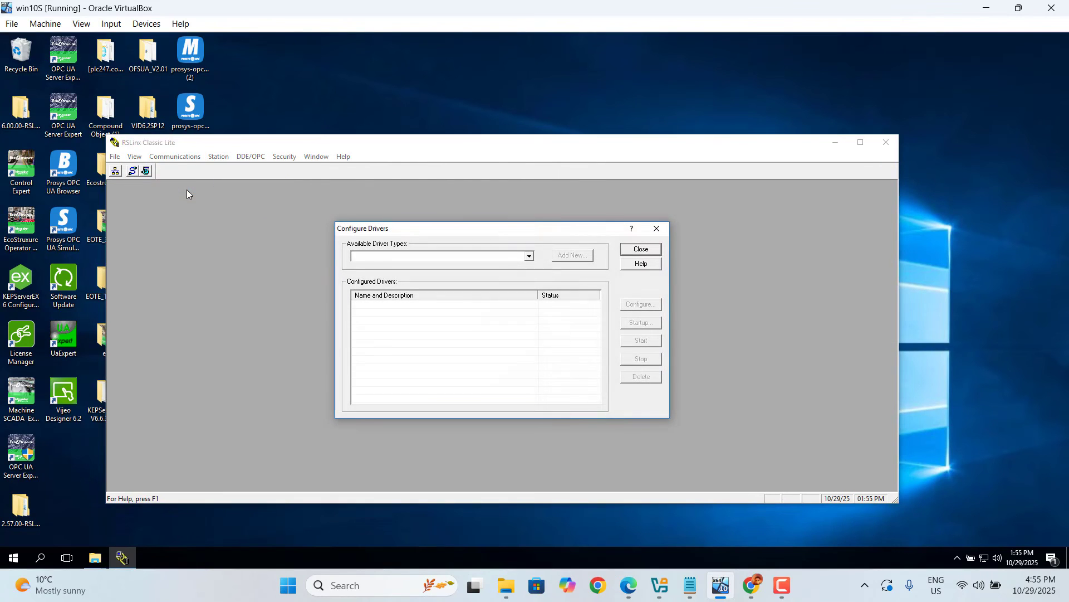
click(529, 257)
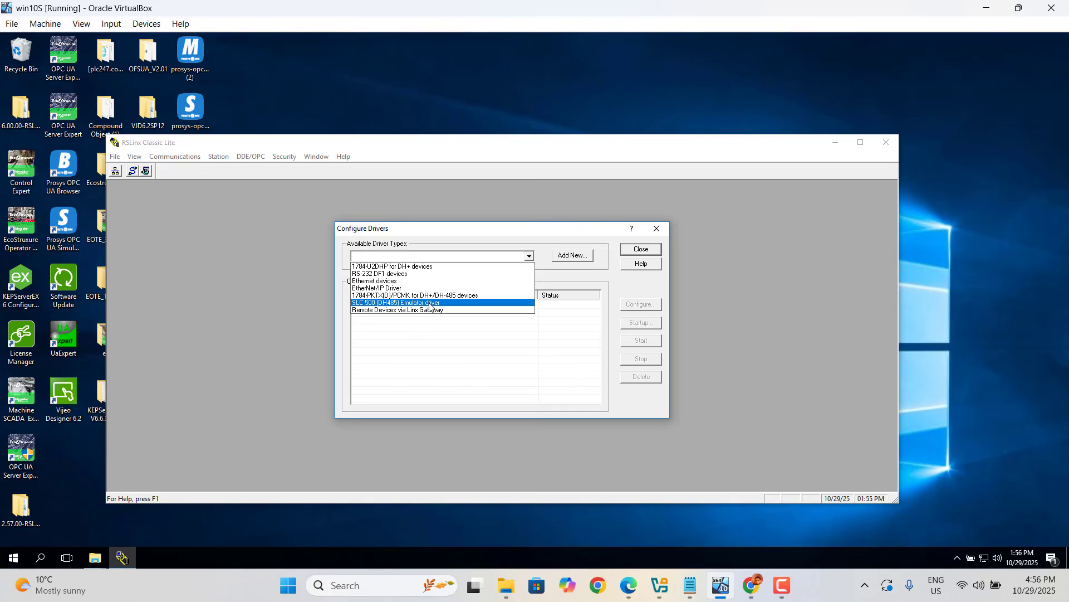
click(645, 255)
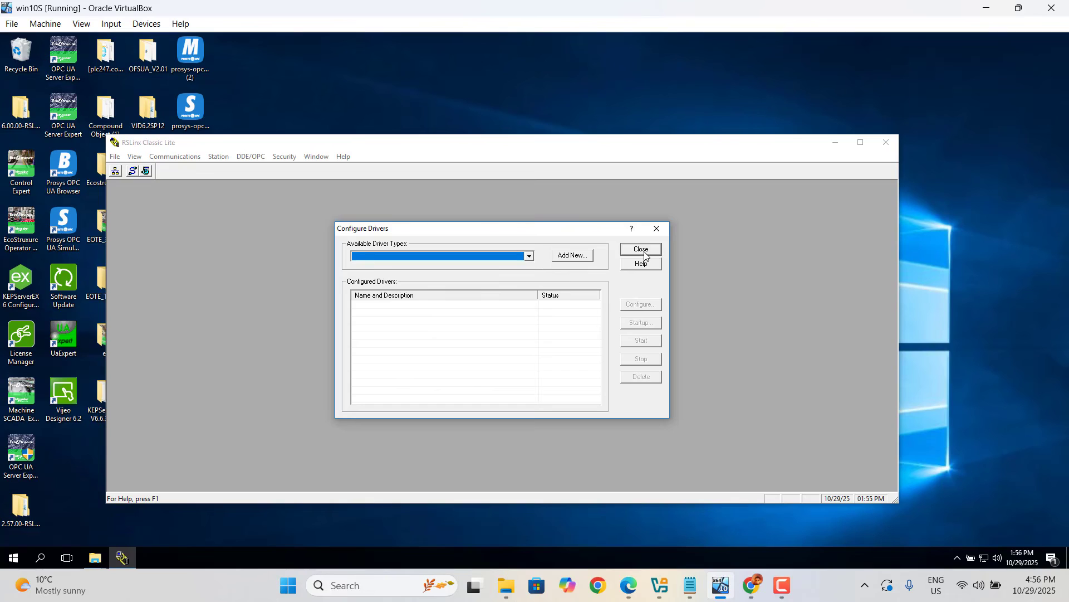
click(642, 251)
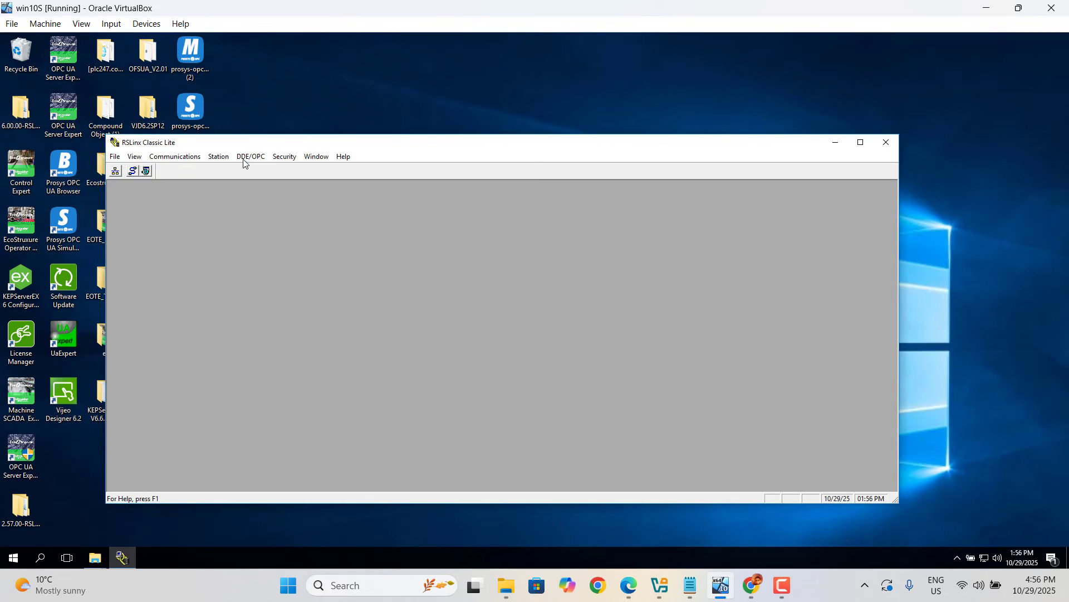
- Open the DDE/OPC Topic Configuration dialog
click(244, 160)
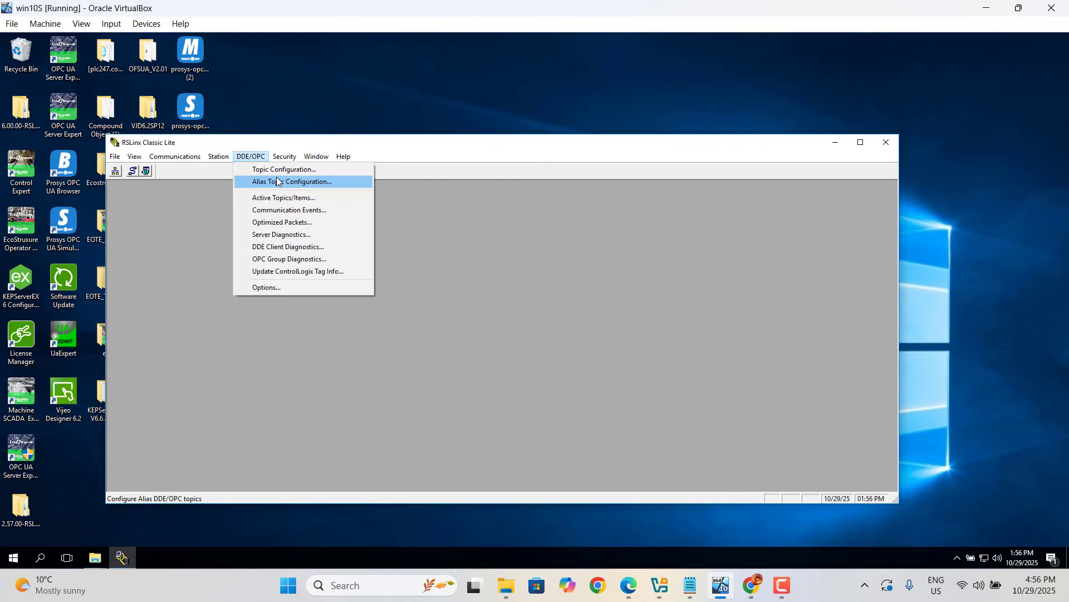
click(292, 172)
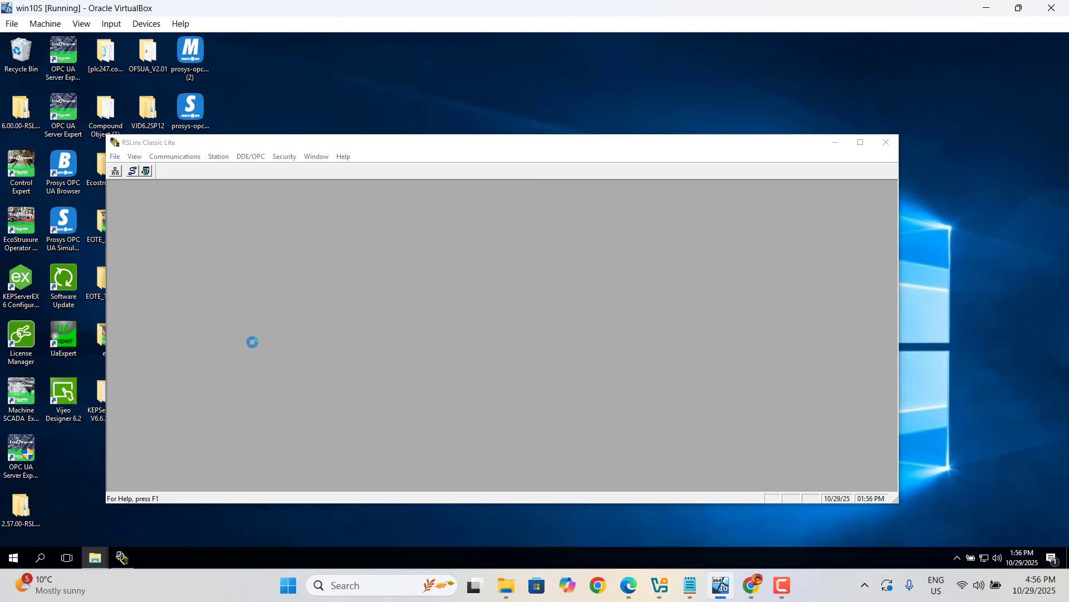
- Close the DDE/OPC Topic Configuration dialog and exit RSLinx Classic
click(13, 557)
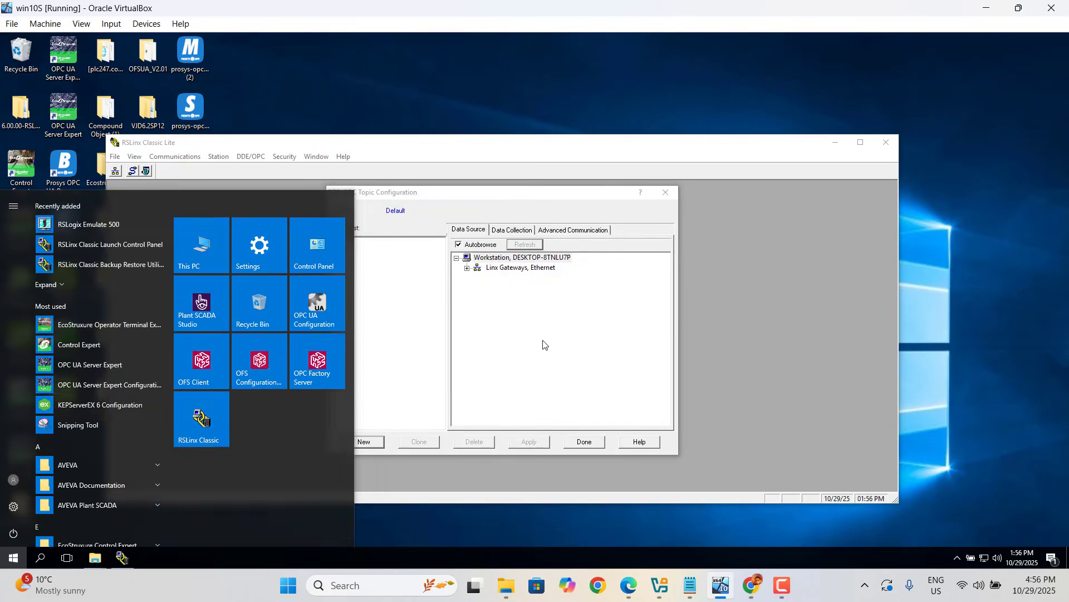
click(543, 344)
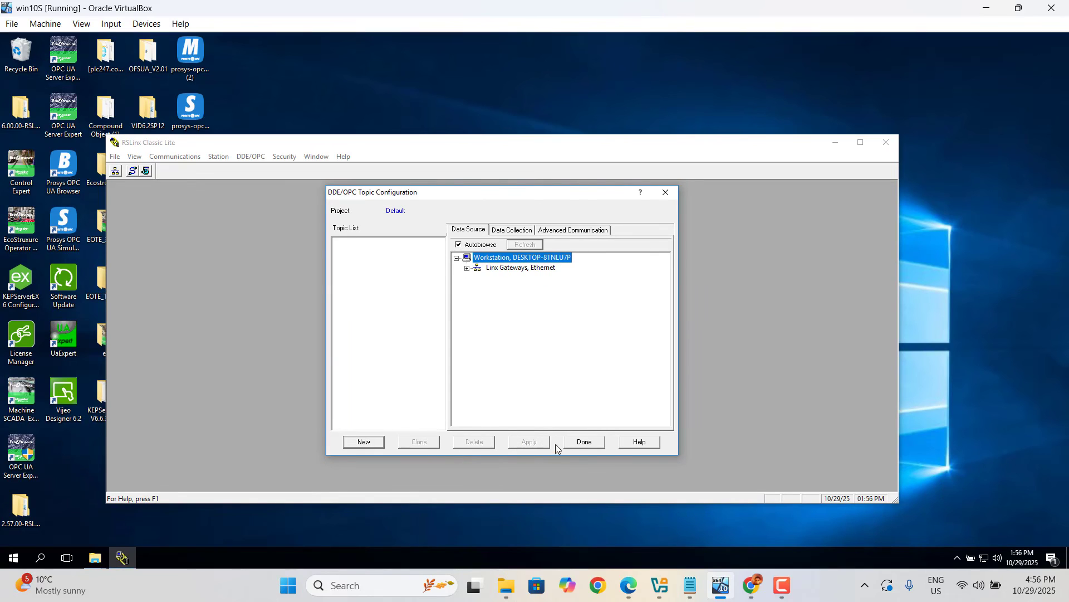
click(585, 442)
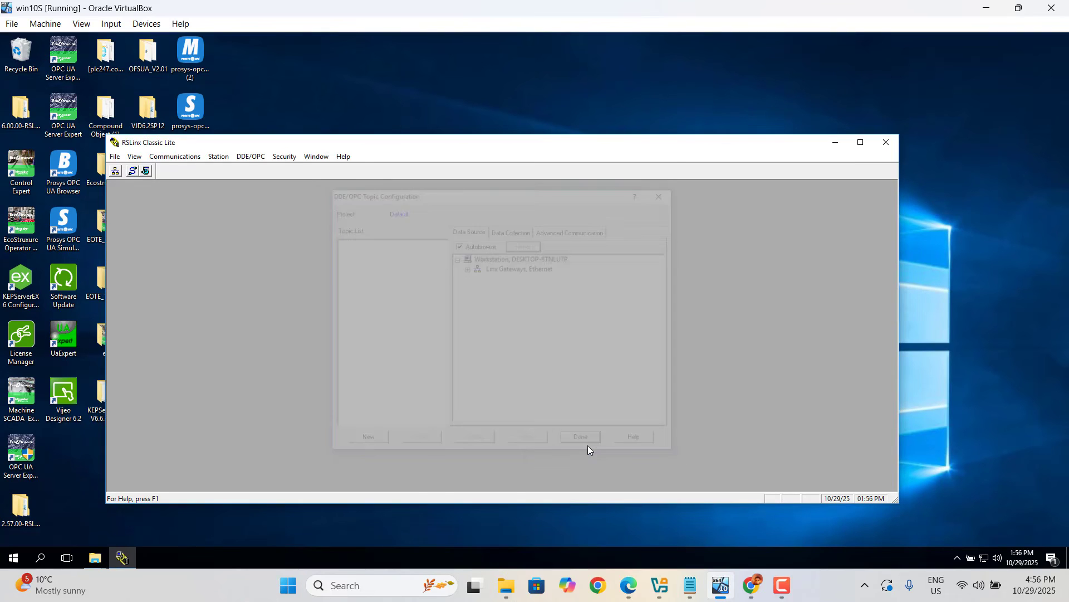
click(886, 143)
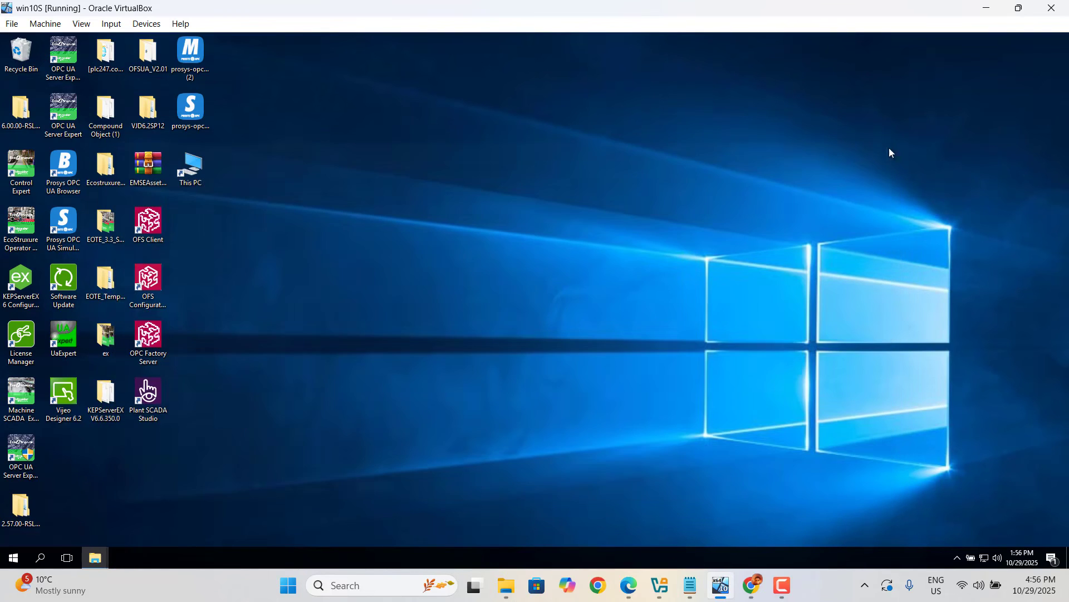
- Expand the recently added apps and pin RSLogix Emulate 500 to Start as a tile
click(17, 559)
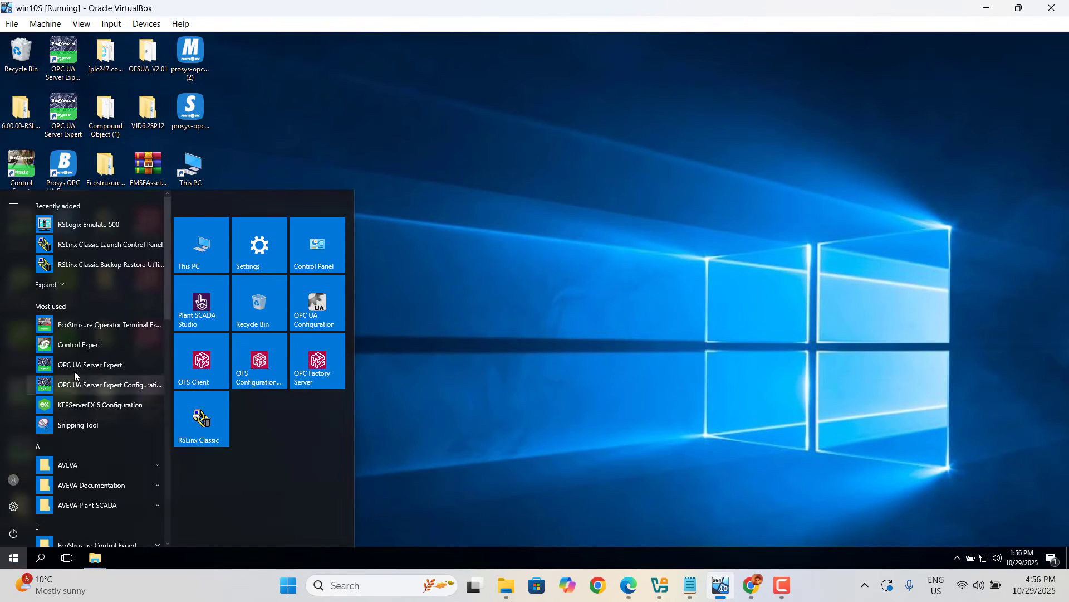
click(60, 289)
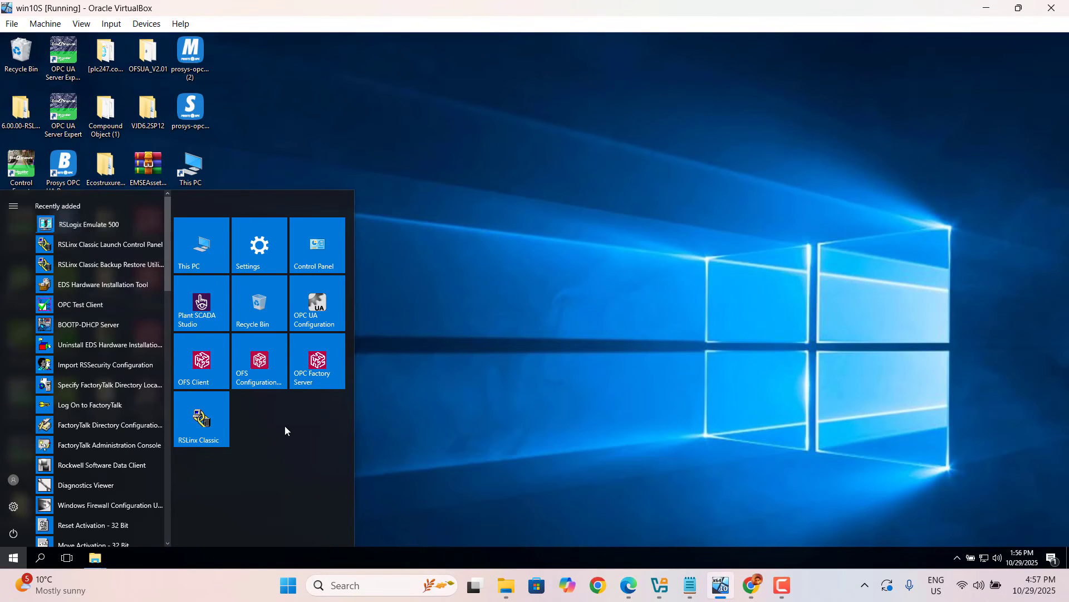
drag(83, 225, 256, 425)
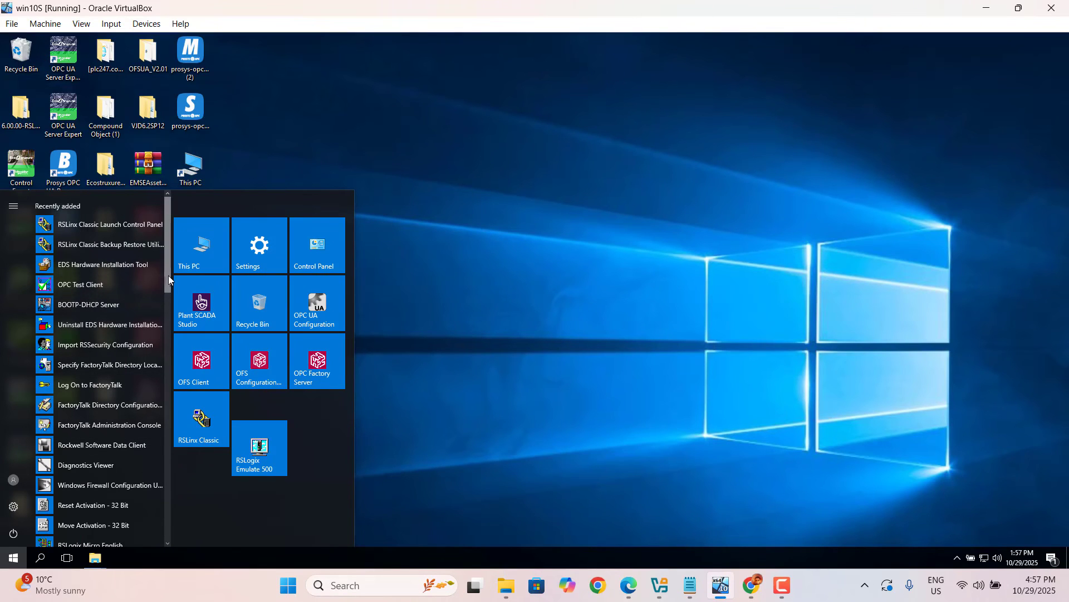
- Pin RSLogix Micro English to Start and launch it from its new tile
drag(169, 275, 165, 296)
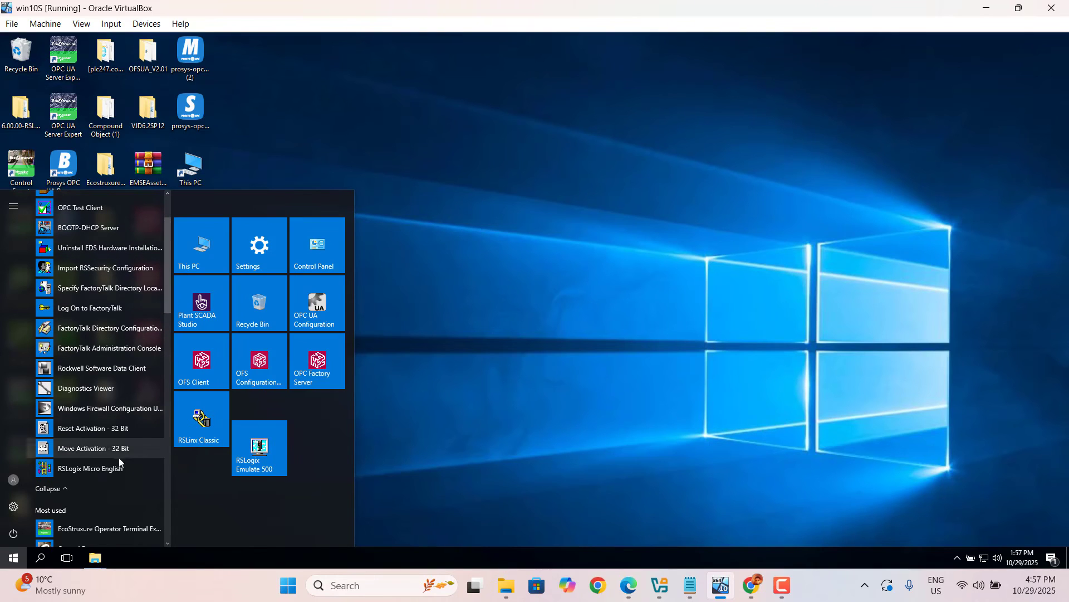
right_click(87, 468)
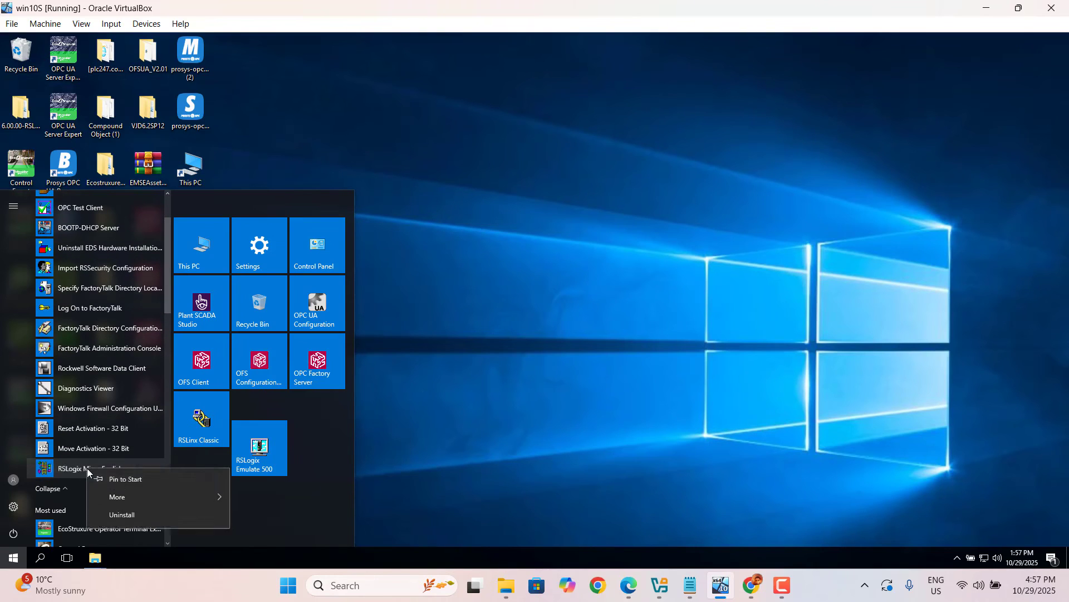
click(119, 486)
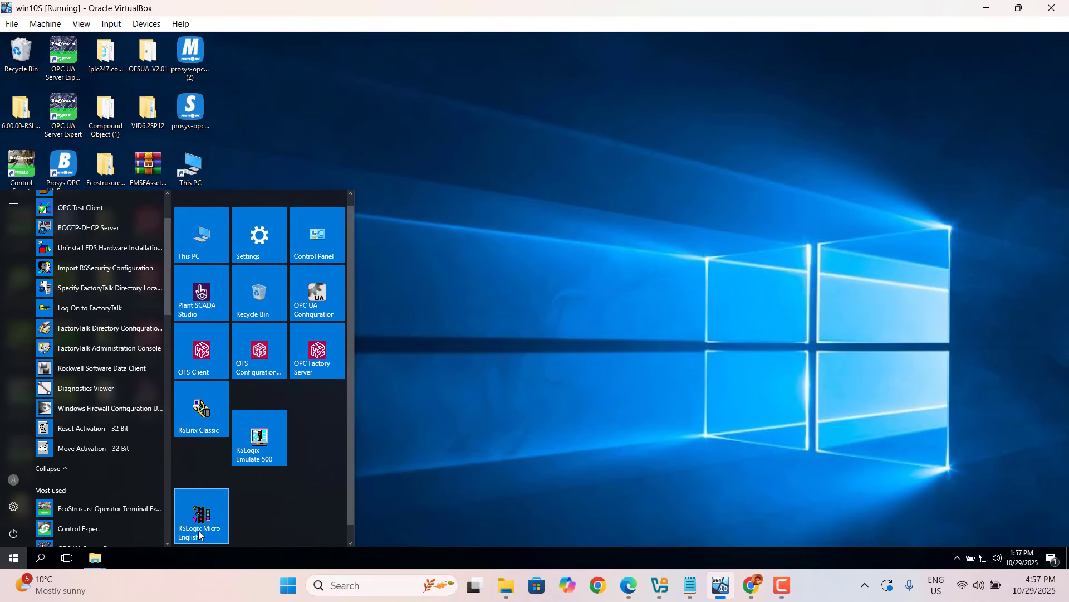
click(196, 528)
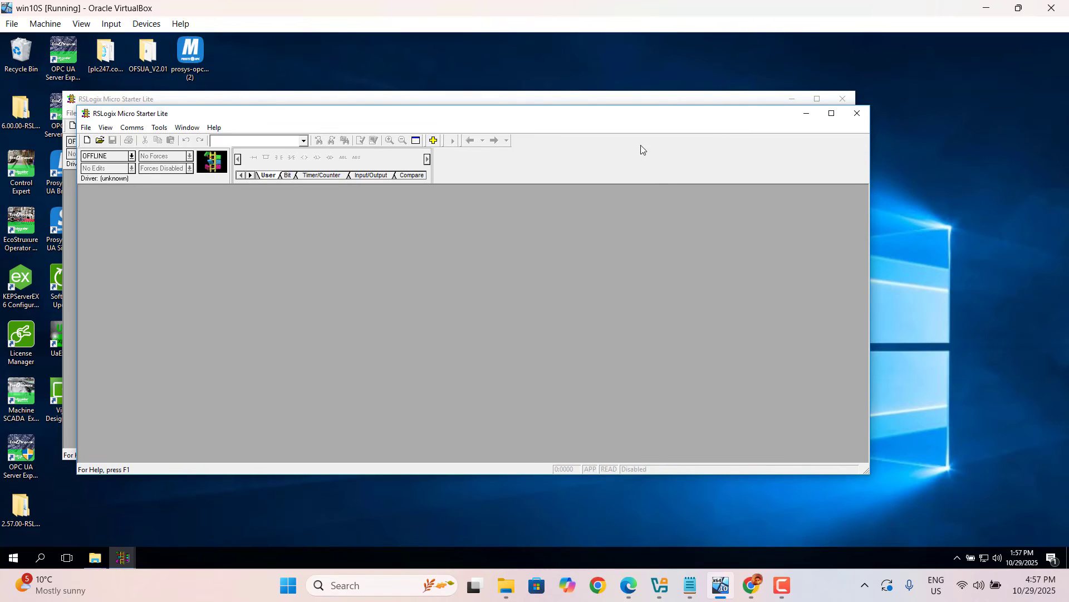
- Close the duplicate RSLogix window and create a new project with the MicroLogix 1100 Series B processor
click(857, 113)
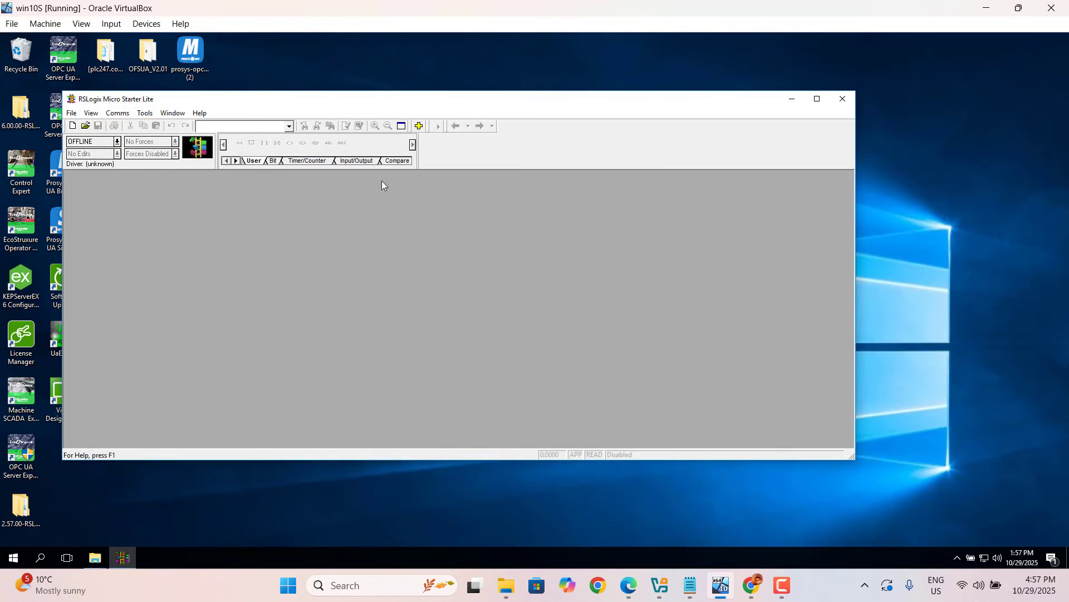
click(73, 125)
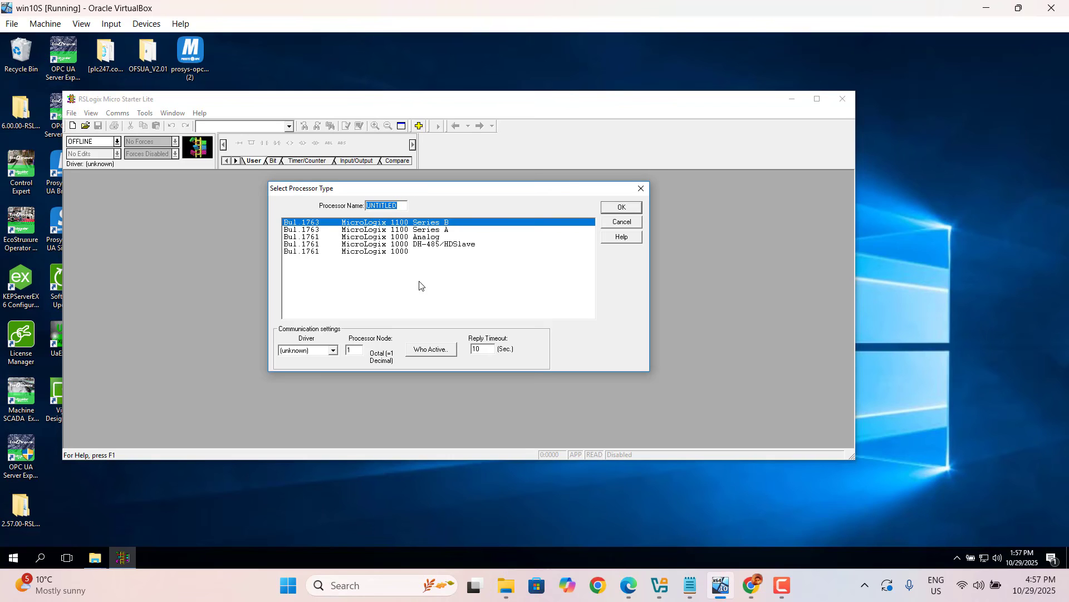
click(624, 208)
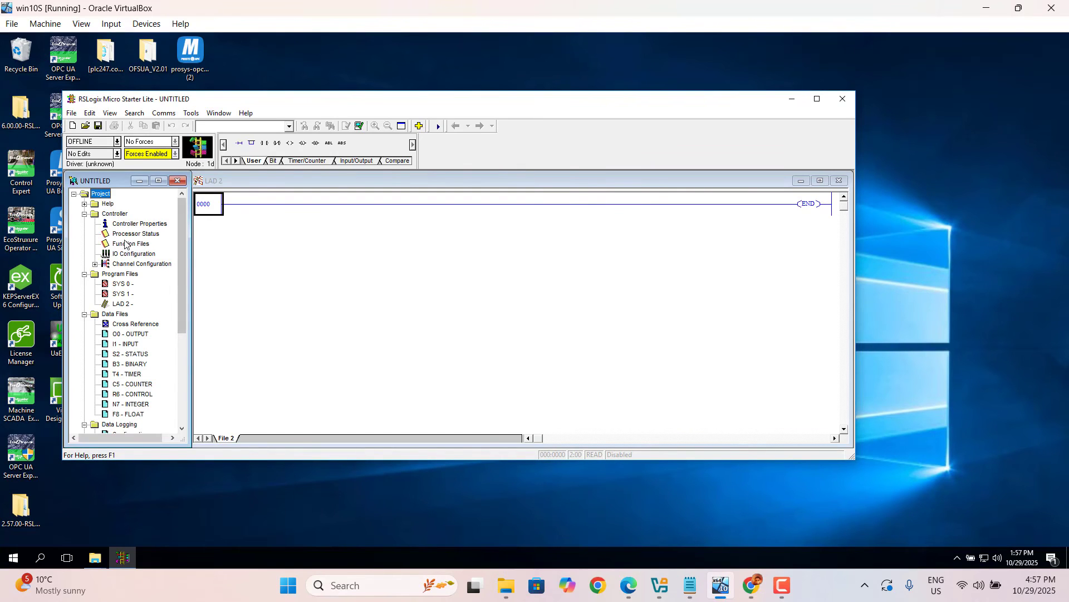
- Review the new project's Controller Properties and I/O Configuration, closing each without changes
double_click(125, 224)
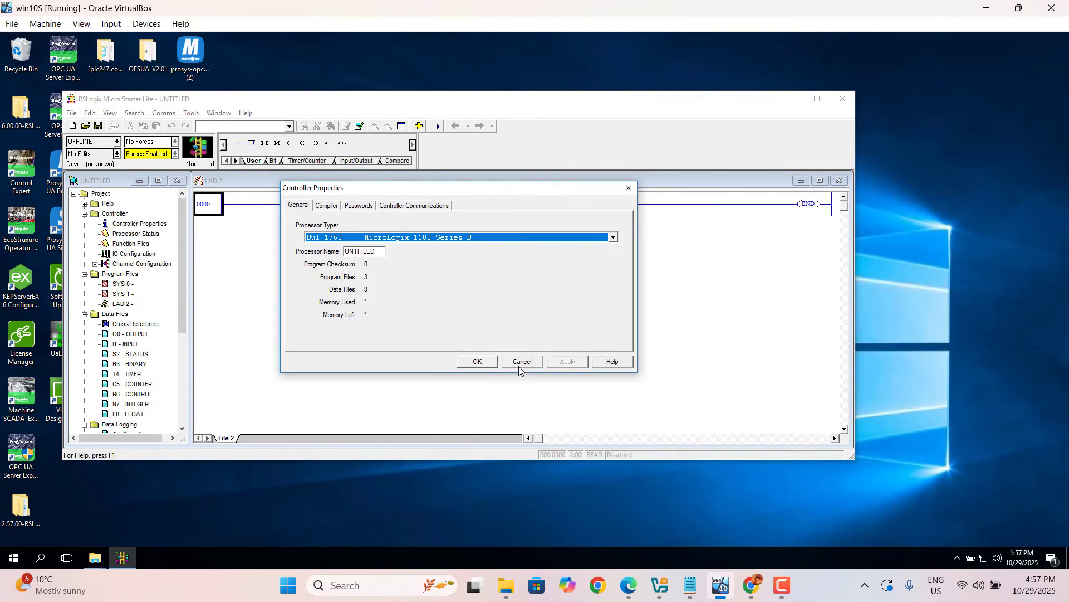
click(519, 366)
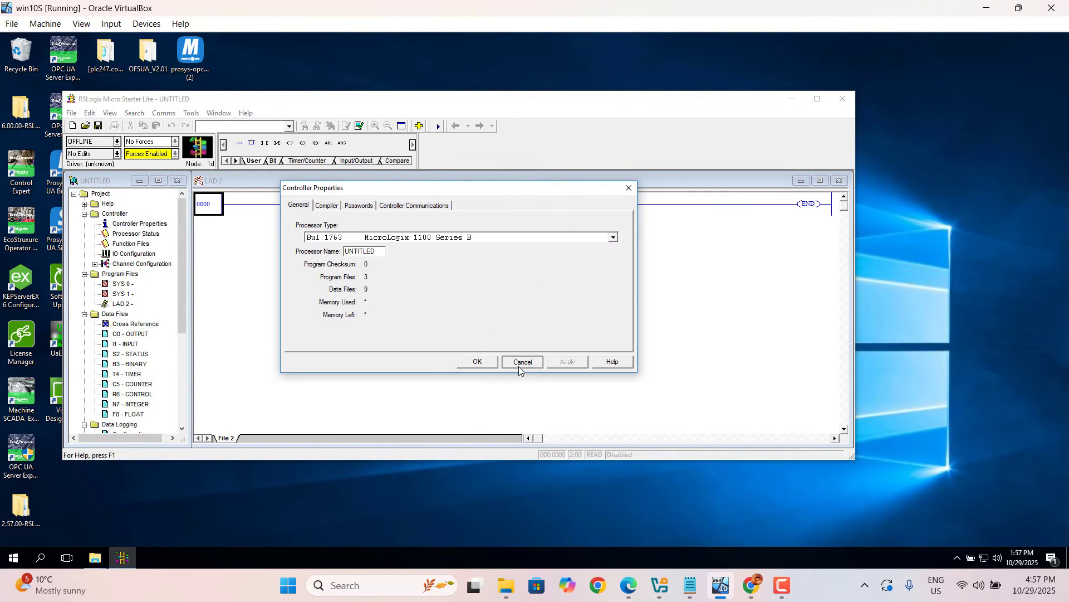
double_click(133, 255)
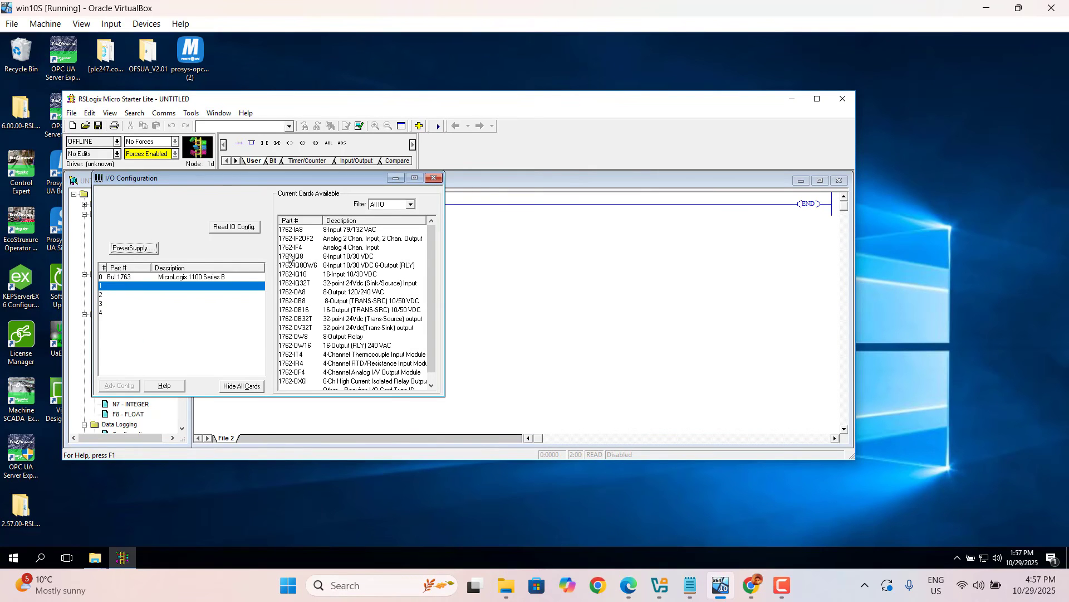
click(434, 177)
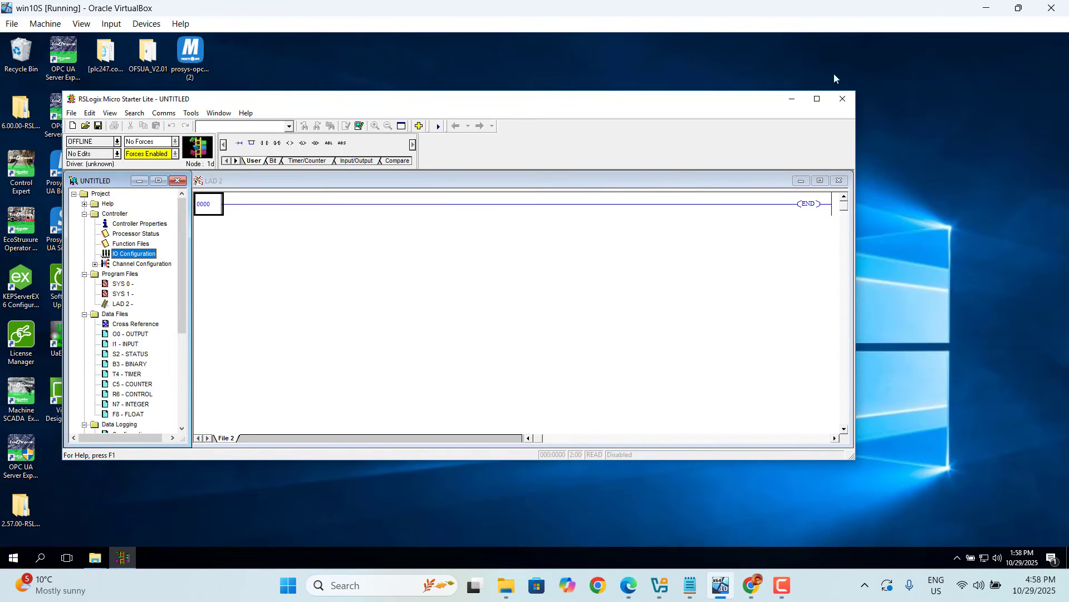
- Exit RSLogix Micro Starter Lite without saving the untitled project
click(841, 101)
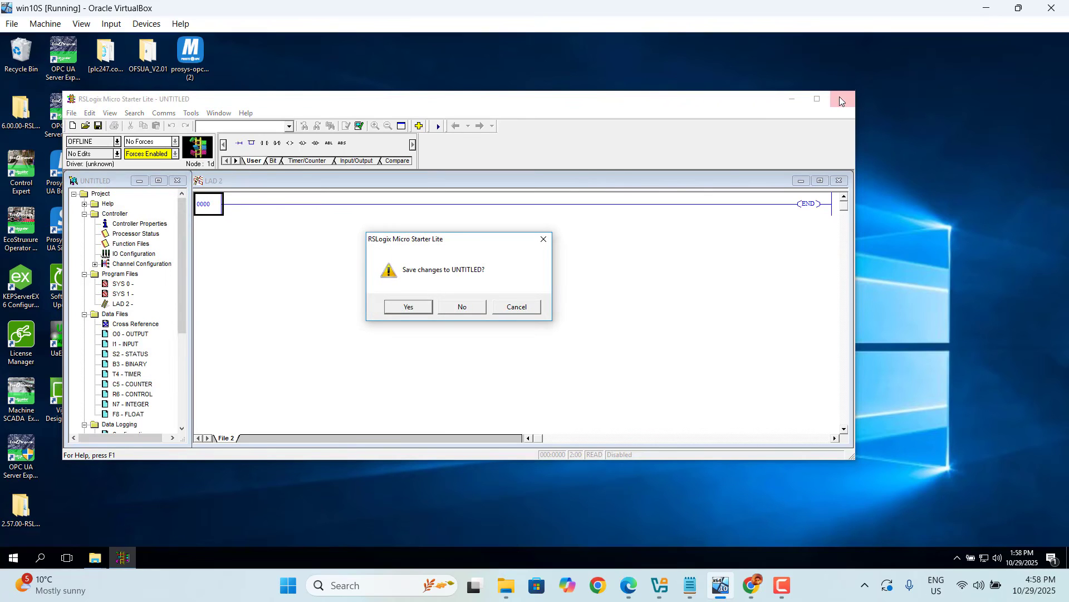
click(459, 308)
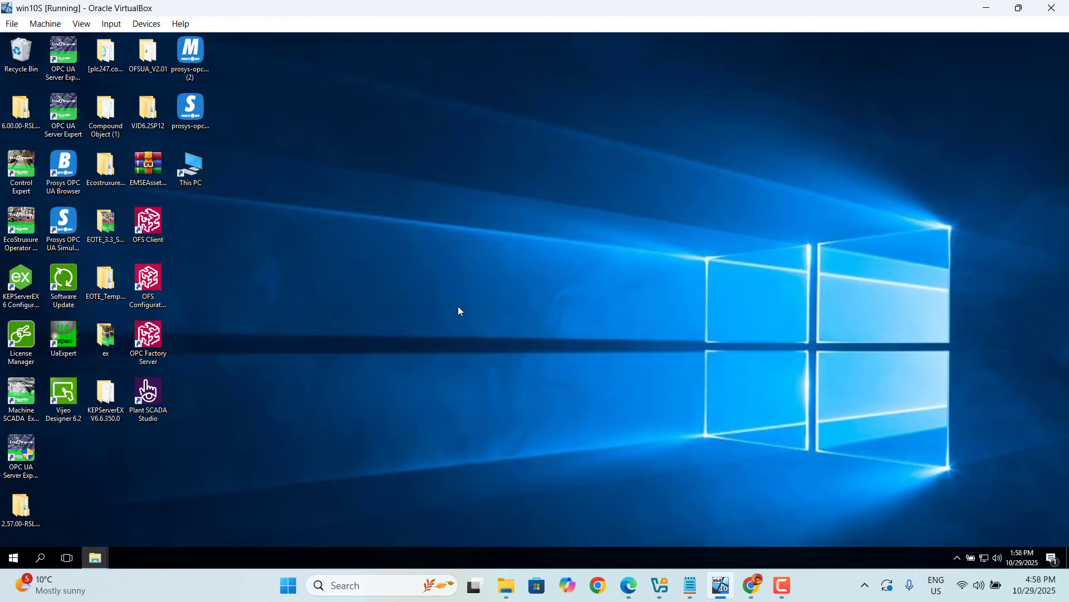